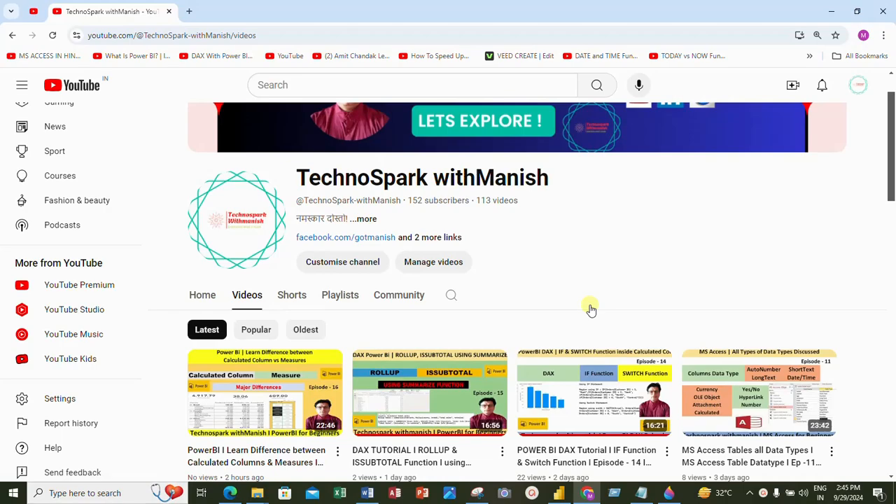
pyautogui.scroll(-6, 592, 309)
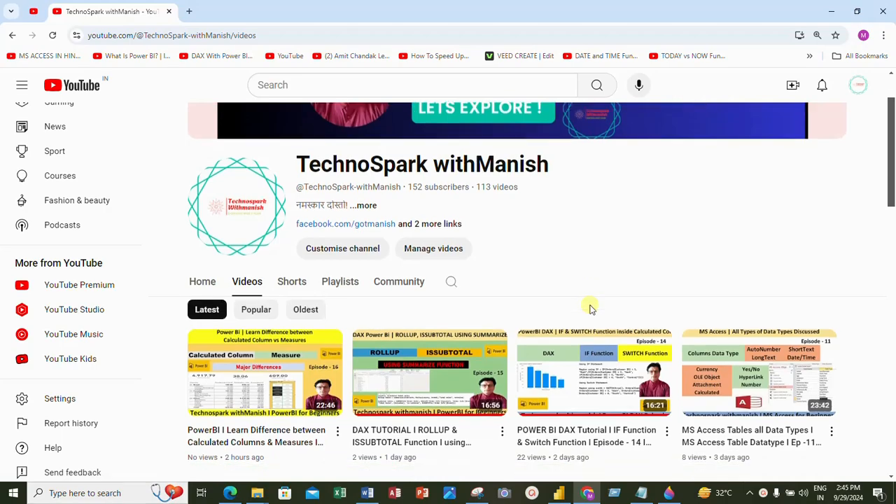
pyautogui.scroll(5, 591, 309)
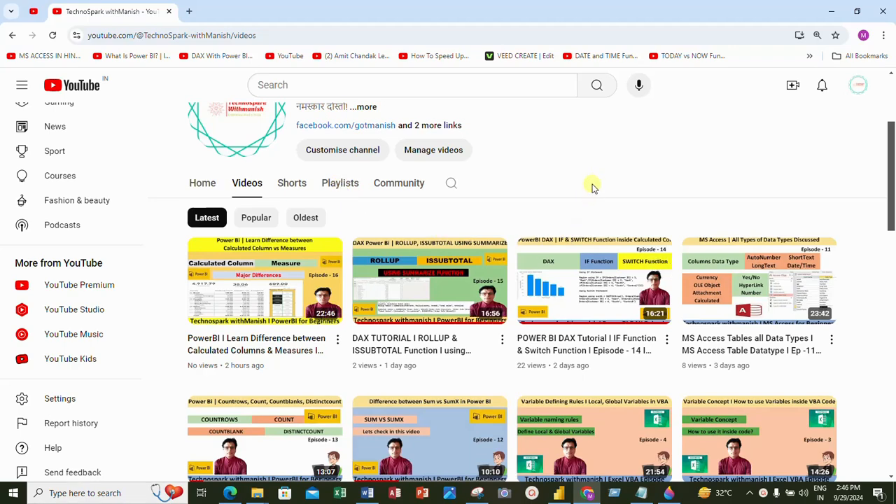
pyautogui.scroll(2, 592, 184)
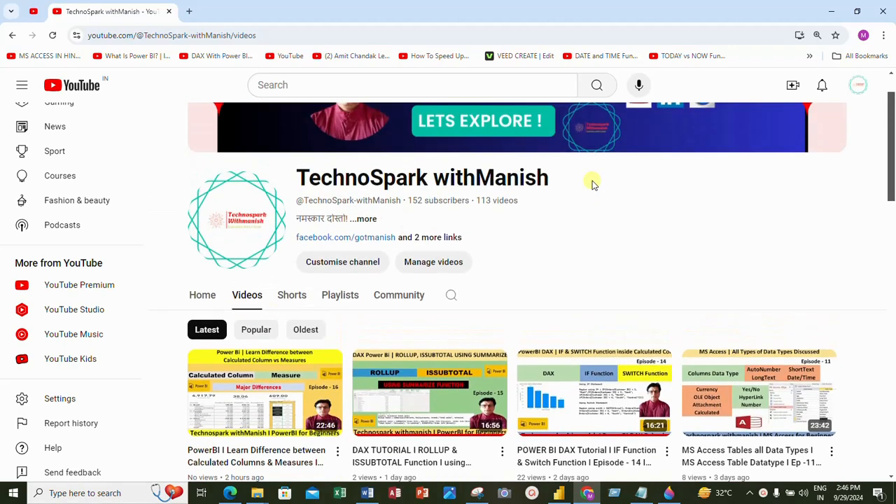
pyautogui.scroll(-2, 592, 184)
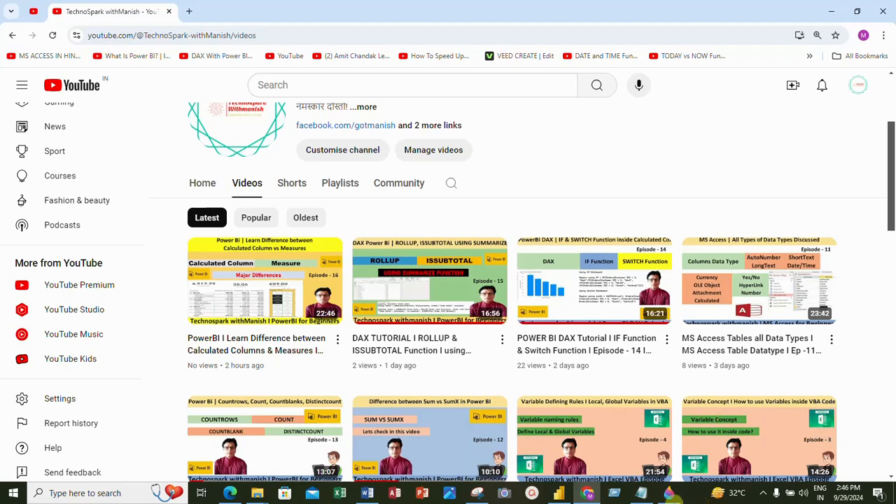
# Switch to the Word document and change the episode number in its heading to 17
pyautogui.click(367, 493)
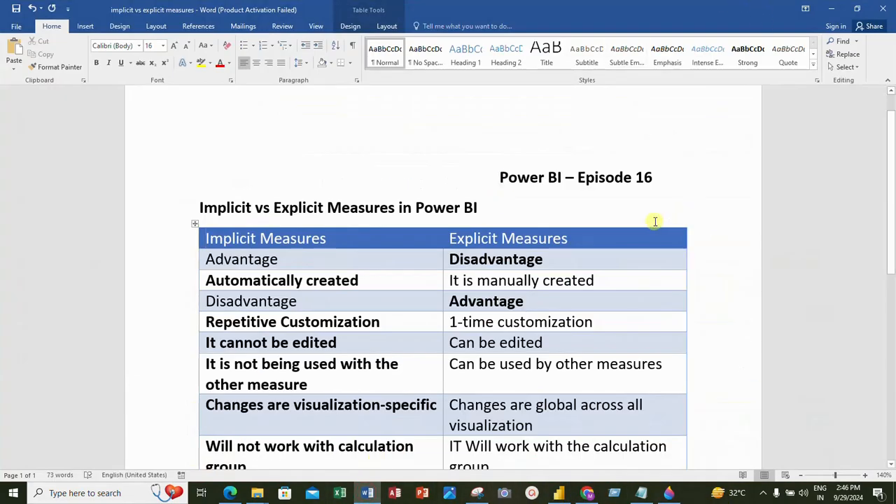
pyautogui.click(662, 182)
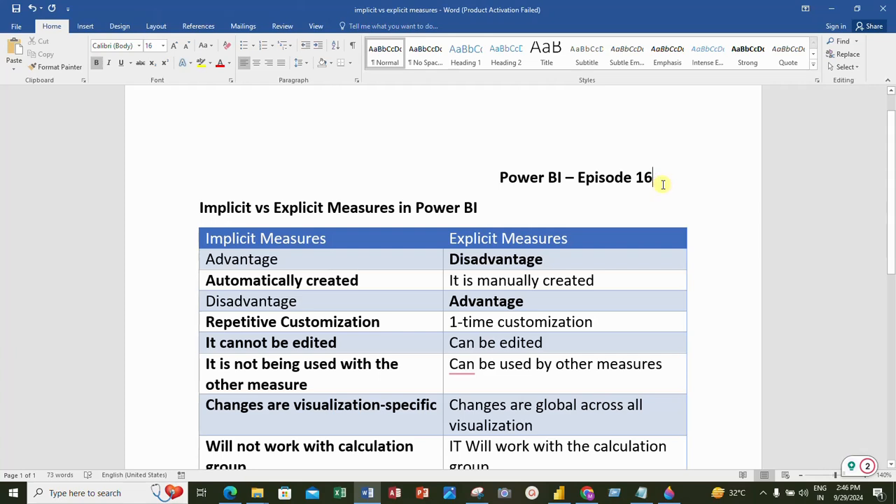
pyautogui.press('BackSpace')
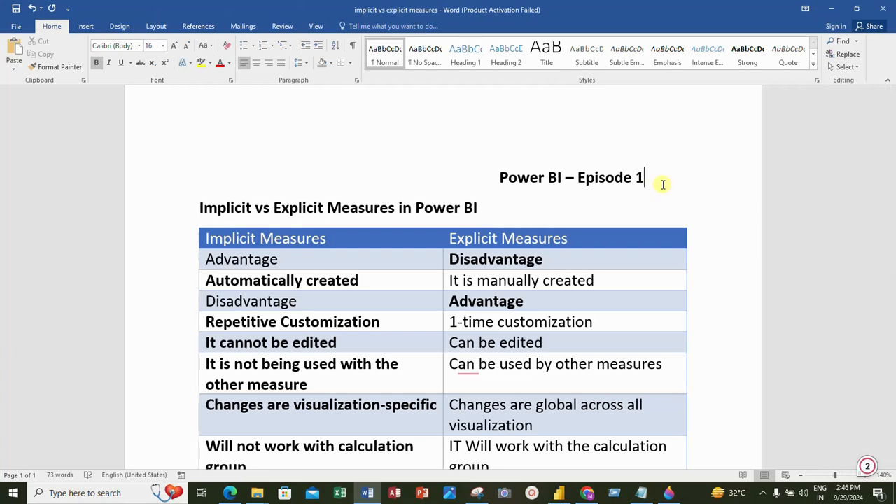
pyautogui.write('7')
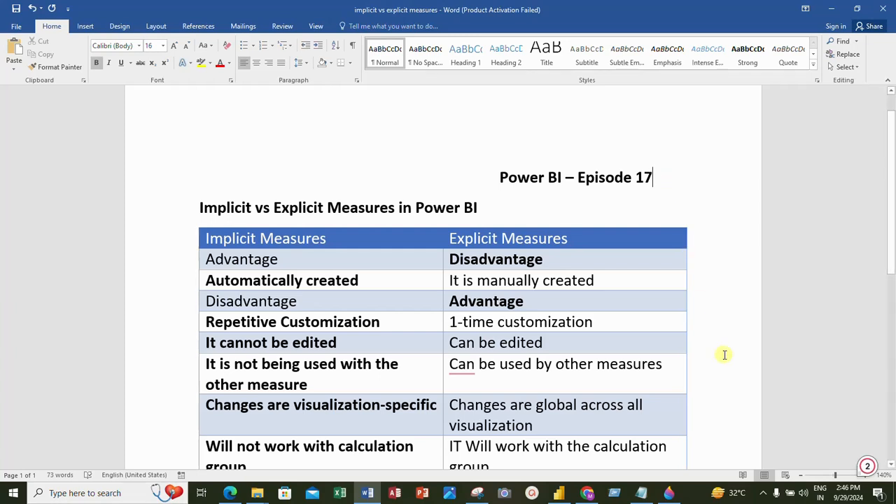
pyautogui.scroll(-3, 724, 355)
pyautogui.scroll(4, 724, 355)
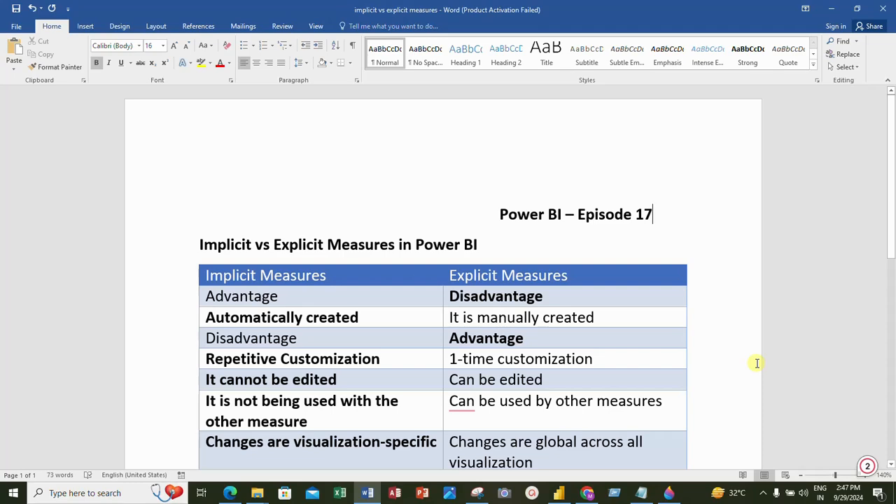
pyautogui.scroll(-4, 757, 363)
pyautogui.scroll(3, 756, 363)
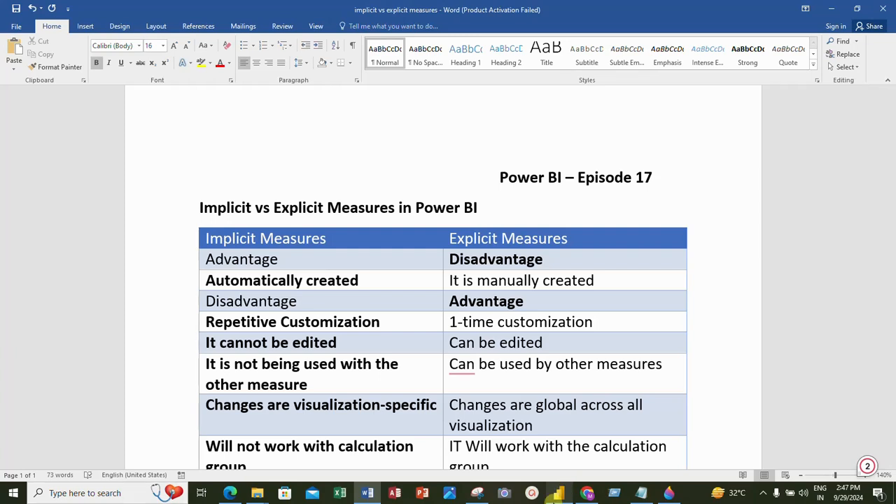
# Switch to Power BI and examine the SalesData table's rows and its Cost column in Table view
pyautogui.click(556, 494)
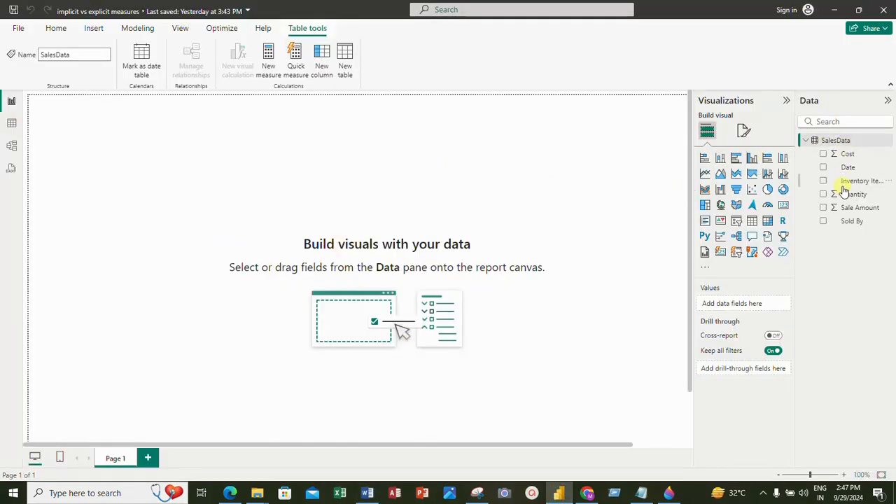
pyautogui.click(11, 127)
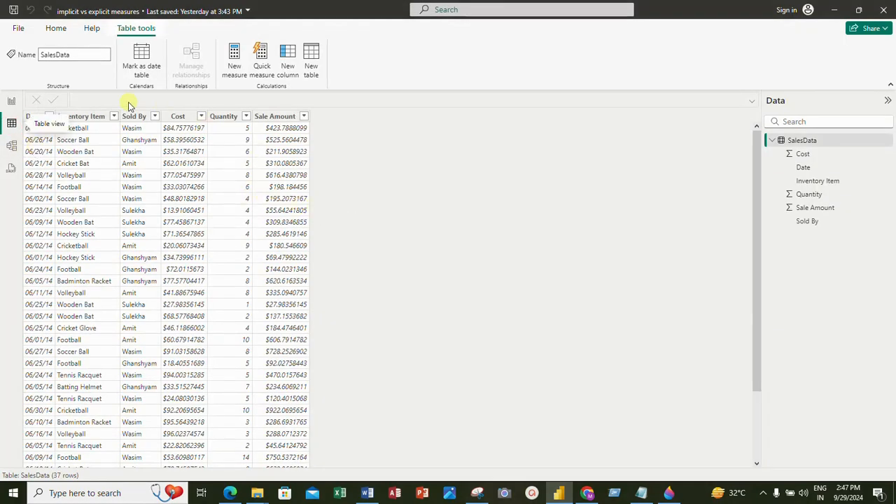
pyautogui.click(386, 153)
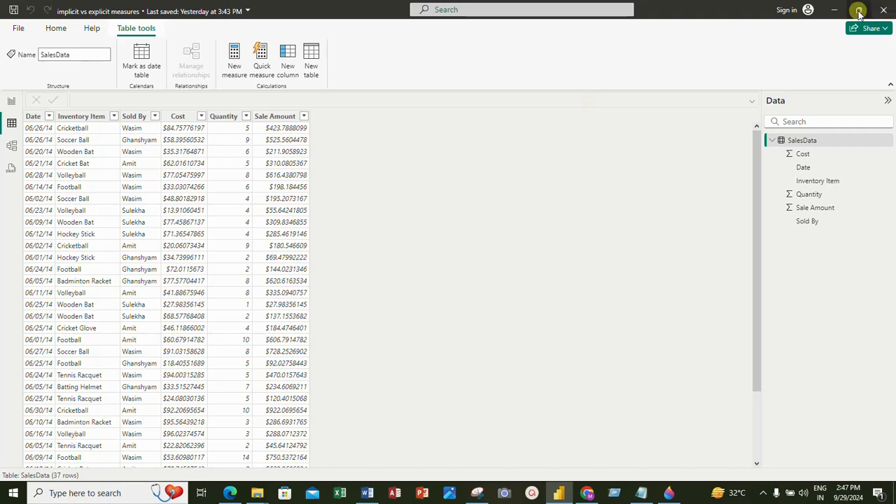
pyautogui.click(798, 157)
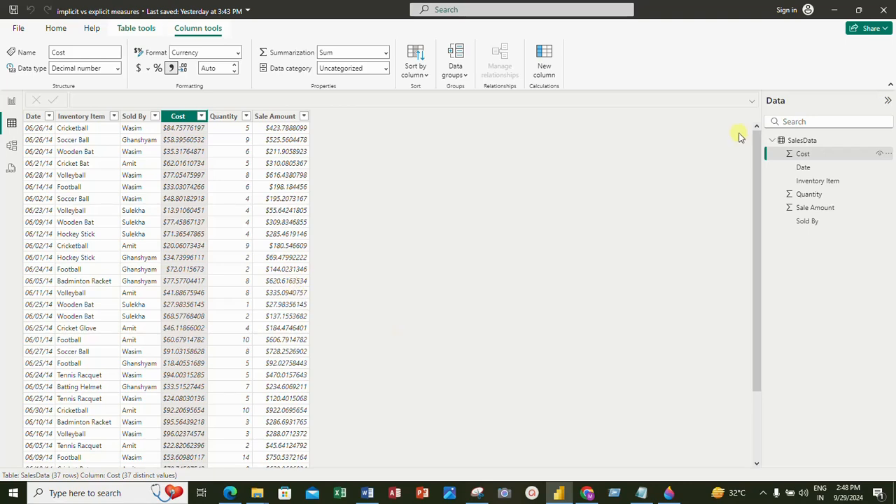
# Return to the Word document and read the whole comparison table of implicit and explicit measures
pyautogui.click(838, 10)
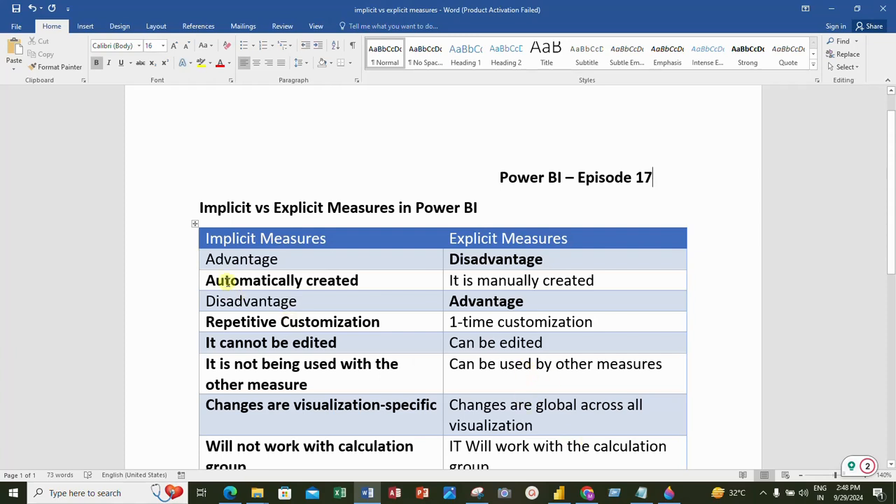
pyautogui.scroll(-3, 430, 350)
pyautogui.scroll(3, 427, 352)
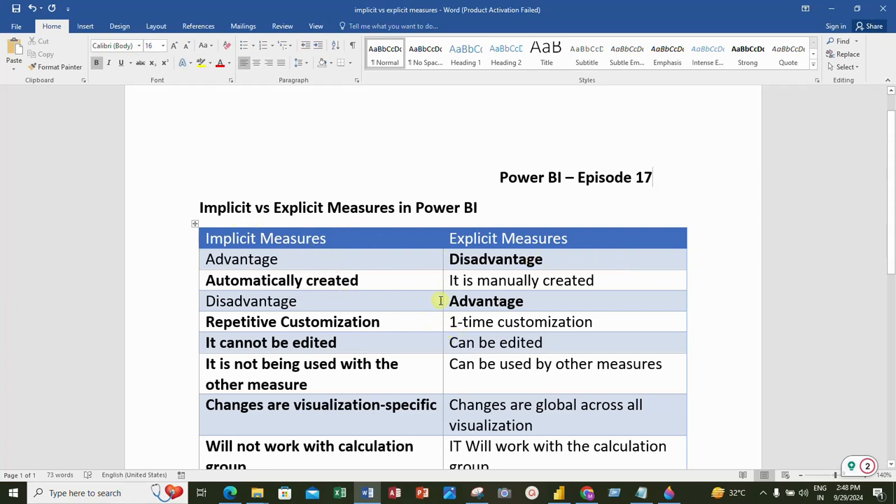
pyautogui.scroll(-1, 441, 299)
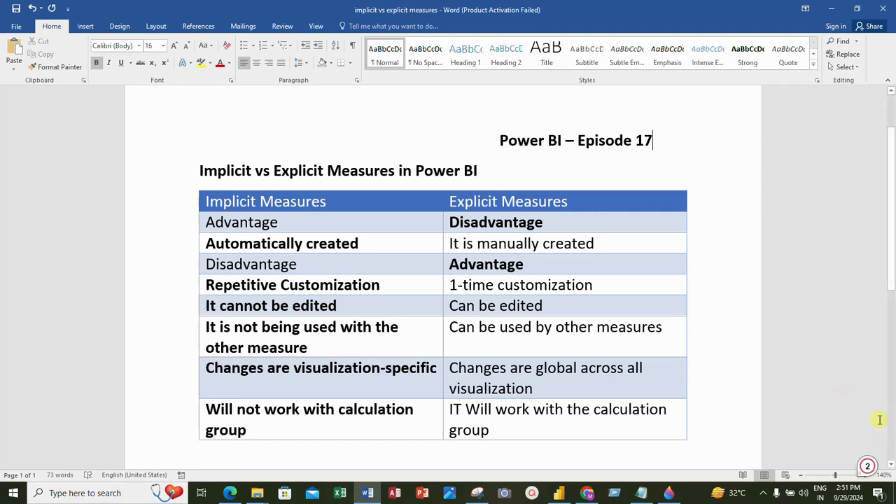
pyautogui.scroll(-3, 854, 188)
pyautogui.scroll(3, 854, 187)
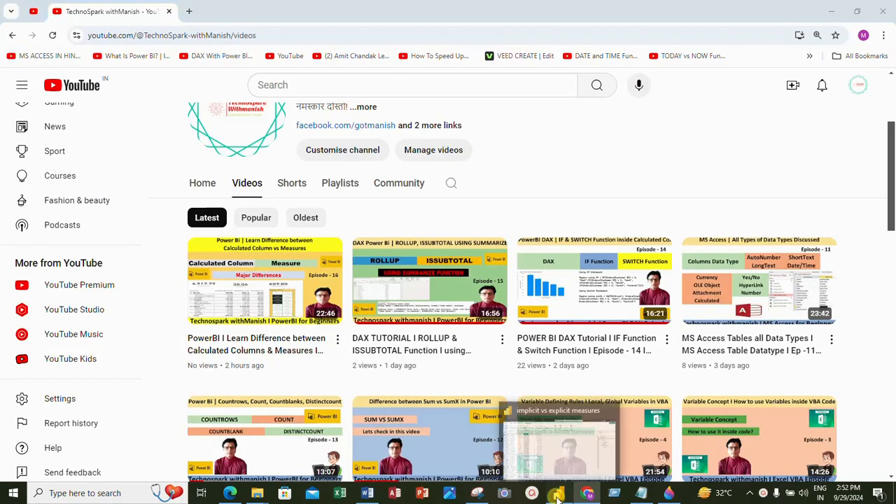
# Switch to Power BI's Report view and rename Page 1 as "Implict Measure"
pyautogui.click(558, 492)
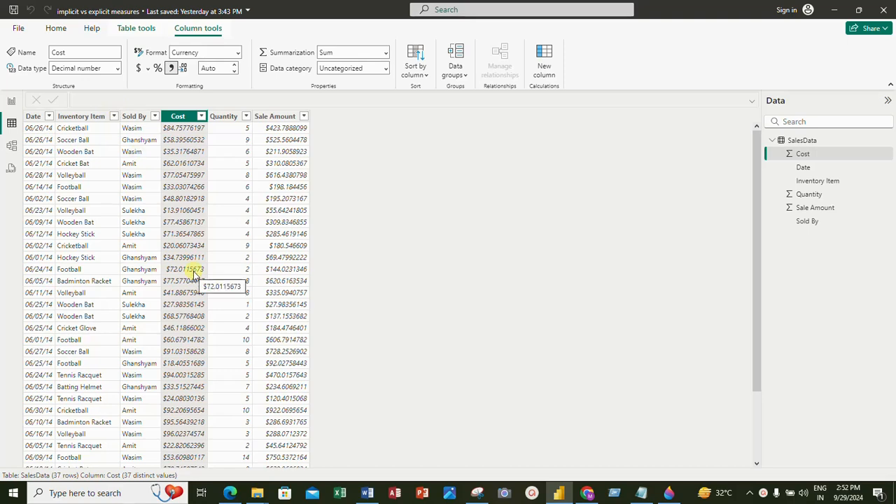
pyautogui.click(16, 101)
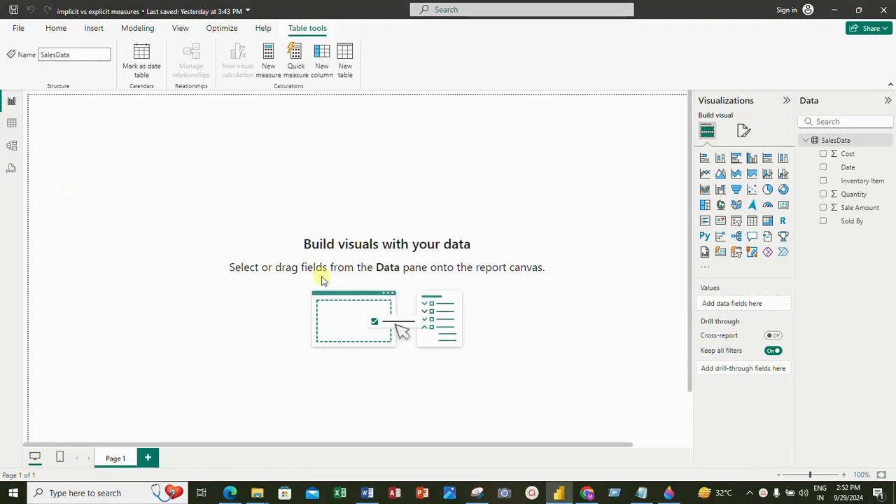
pyautogui.click(116, 458)
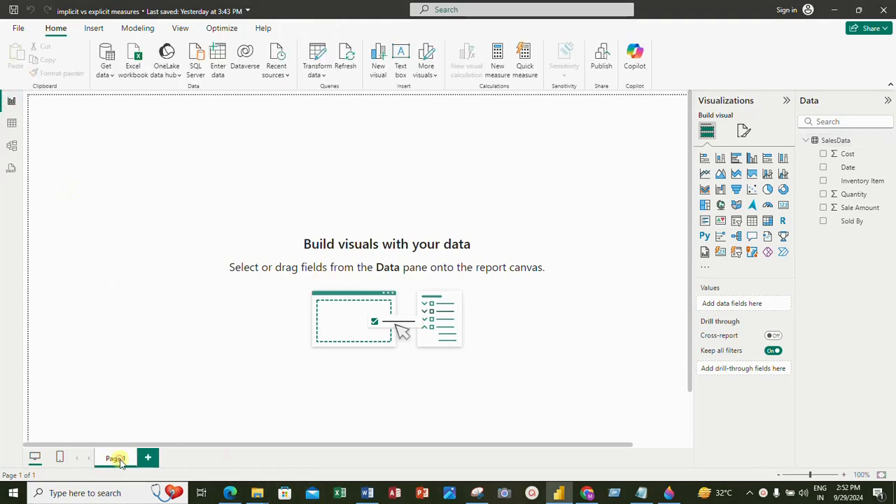
pyautogui.click(126, 457)
pyautogui.press('BackSpace')
pyautogui.press('BackSpace')
pyautogui.press('BackSpace')
pyautogui.press('BackSpace')
pyautogui.press('BackSpace')
pyautogui.press('BackSpace')
pyautogui.write('Implict Measure')
pyautogui.click(118, 397)
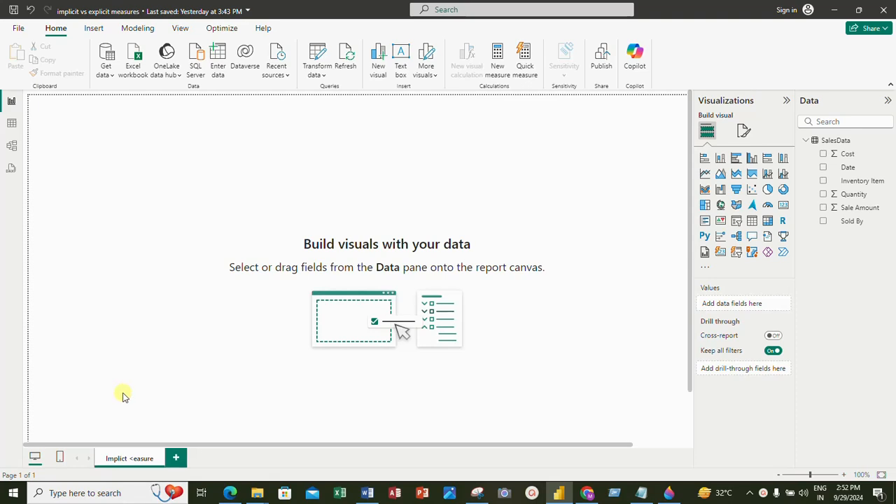
pyautogui.click(136, 459)
pyautogui.click(135, 458)
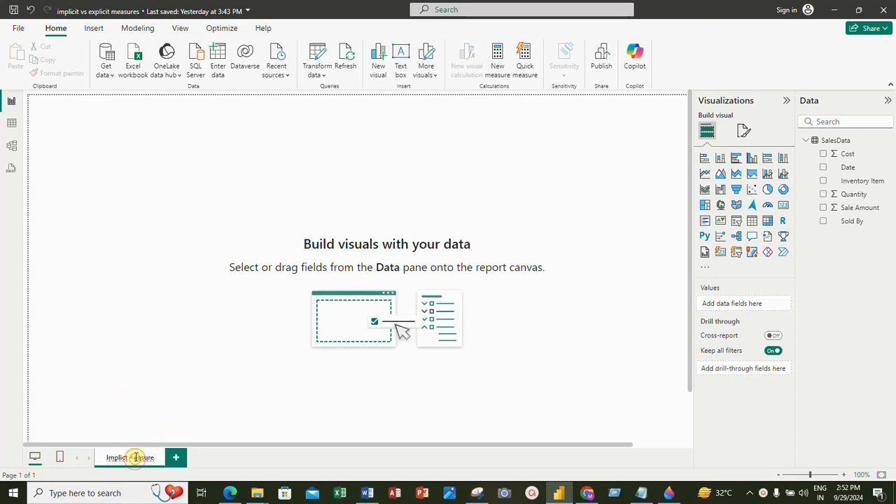
pyautogui.press('BackSpace')
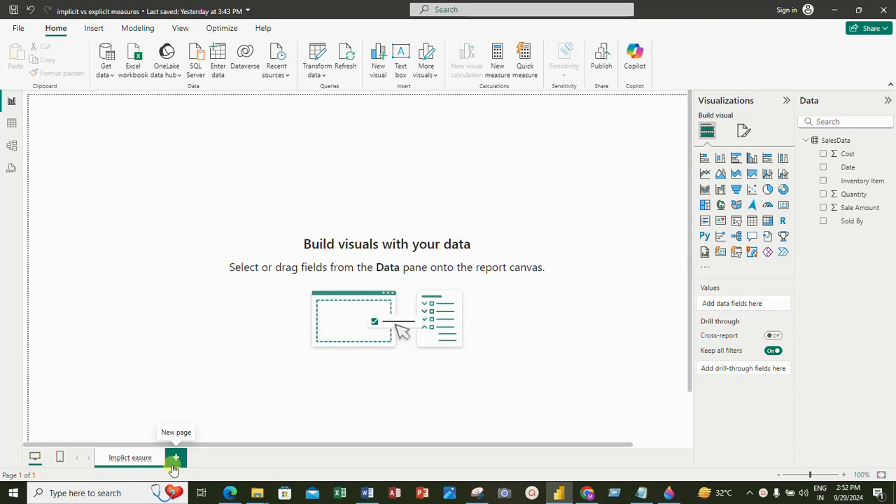
pyautogui.write('M')
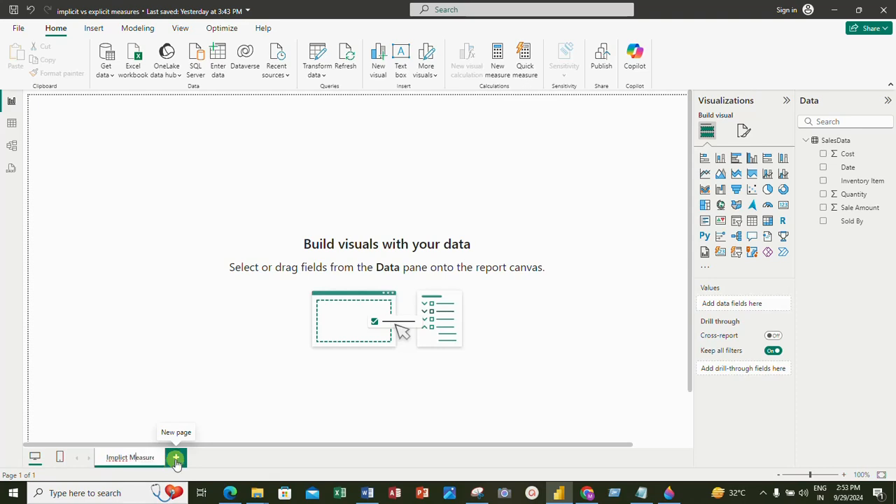
pyautogui.press('Return')
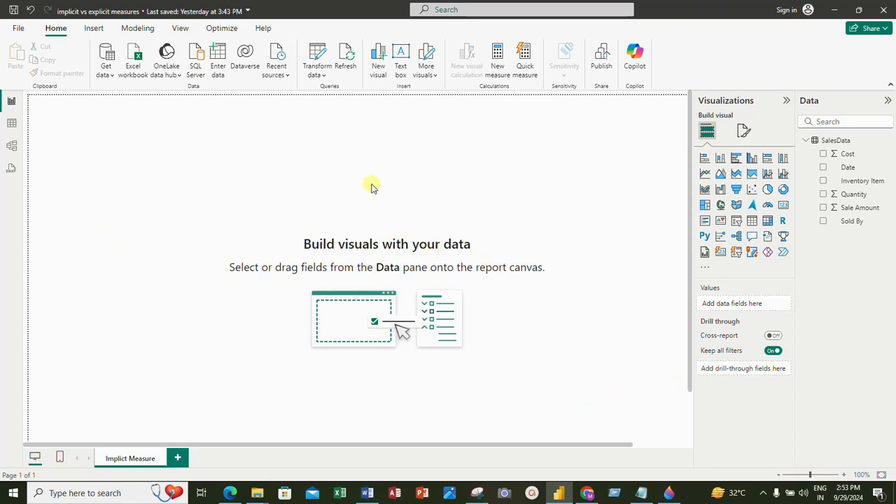
# Check the Cost column of SalesData in Table view and return to the report page
pyautogui.click(12, 123)
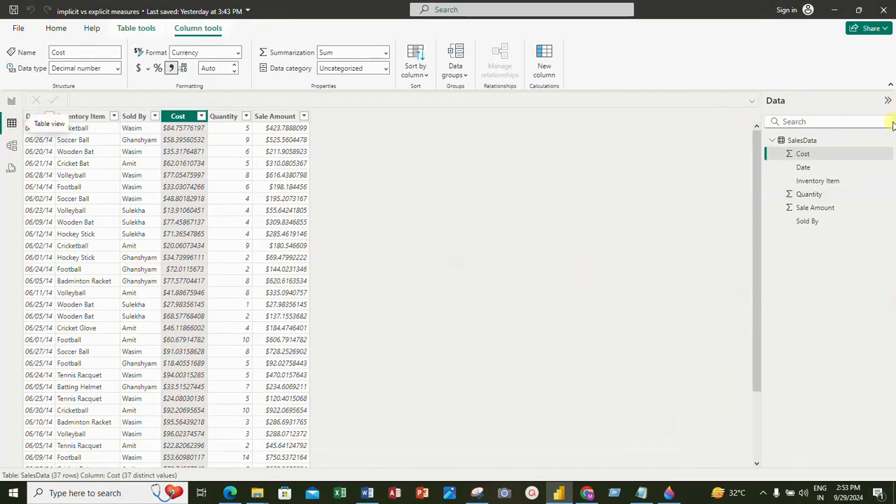
pyautogui.click(802, 154)
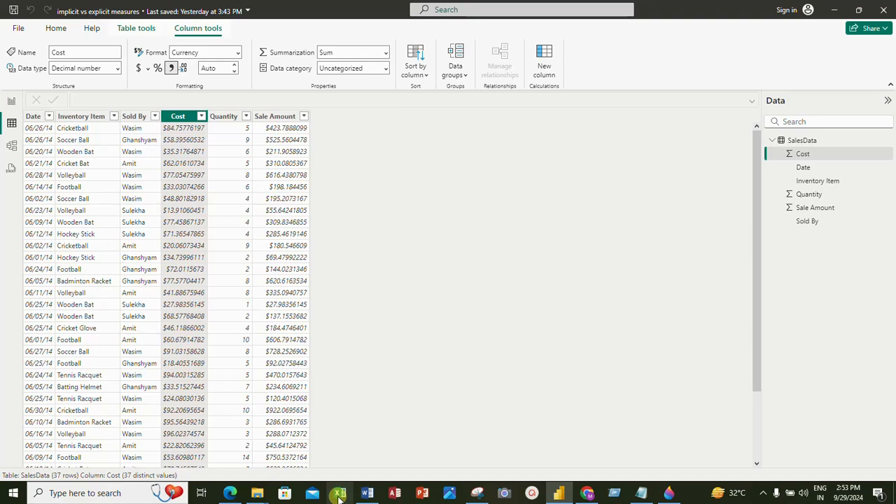
pyautogui.click(11, 105)
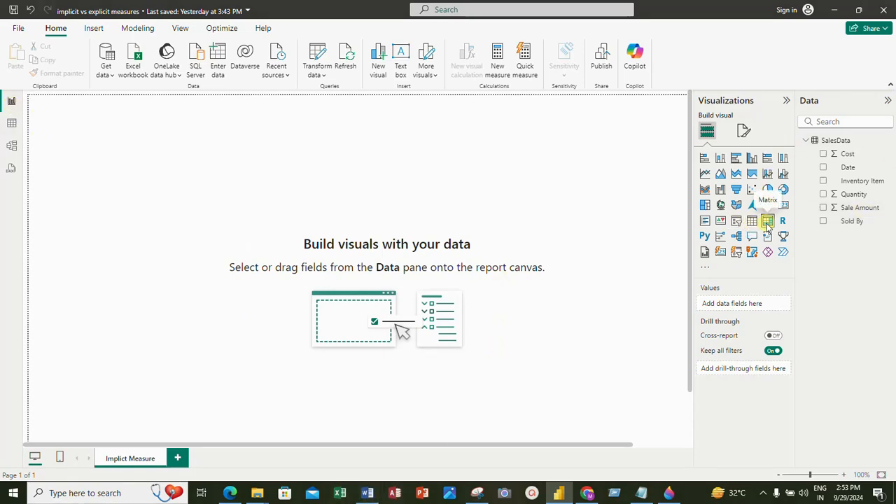
# Build a matrix visual with Sold By and Inventory Item as rows and Sale Amount and Cost as summed values
pyautogui.click(767, 223)
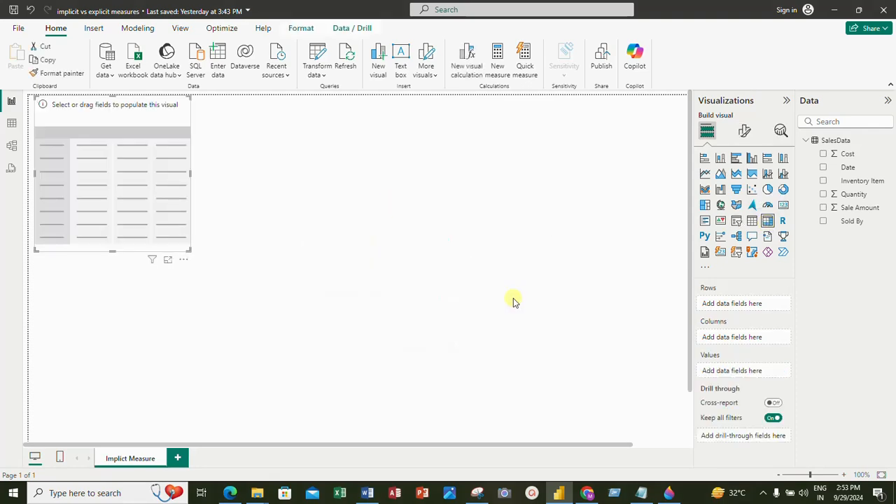
pyautogui.click(823, 222)
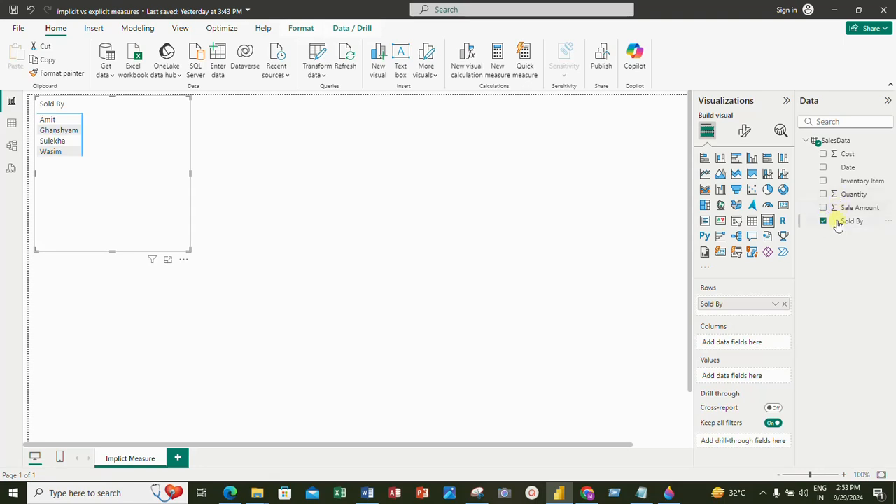
pyautogui.click(823, 182)
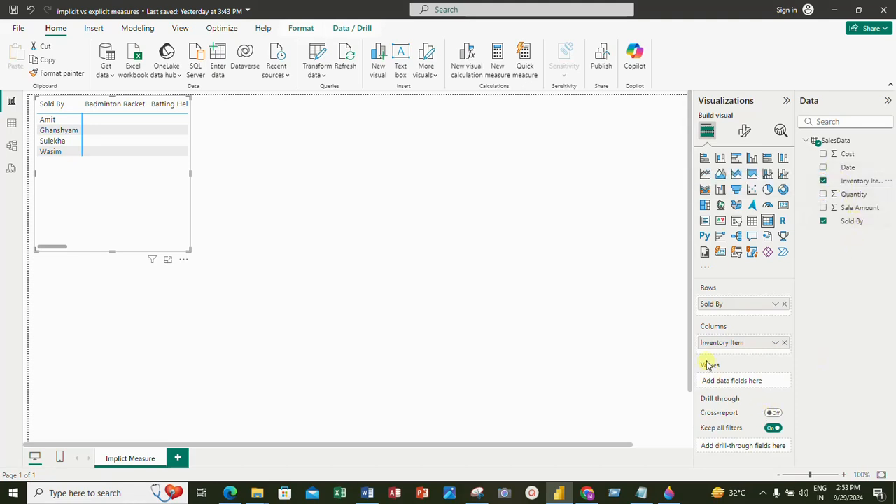
pyautogui.moveTo(726, 344); pyautogui.dragTo(723, 322)
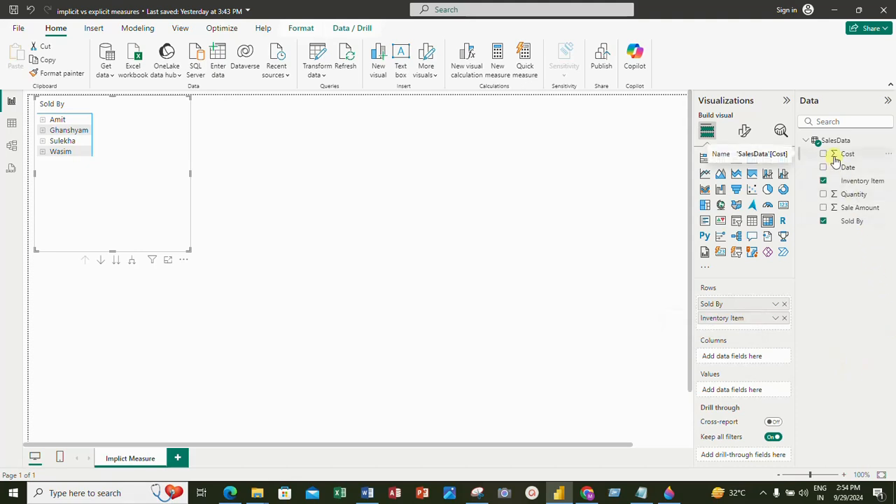
pyautogui.click(823, 208)
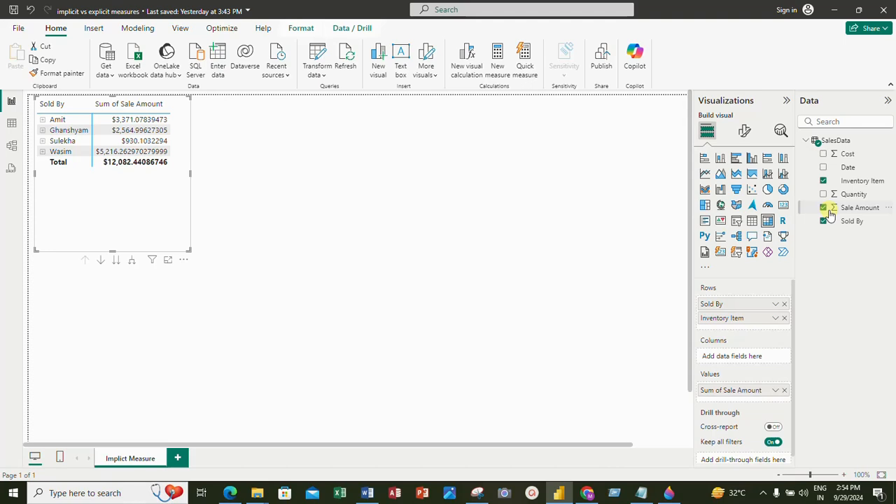
pyautogui.click(824, 154)
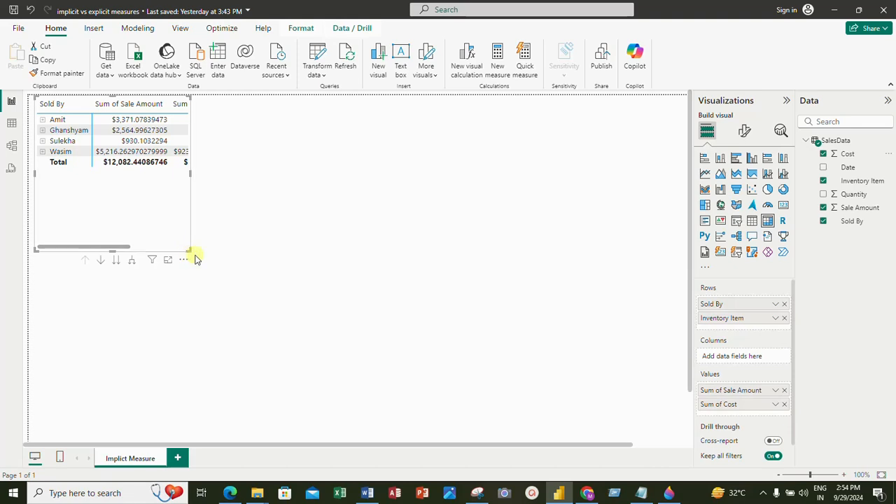
# Enlarge the matrix visual and set its global font size to 12
pyautogui.moveTo(189, 247); pyautogui.dragTo(271, 343)
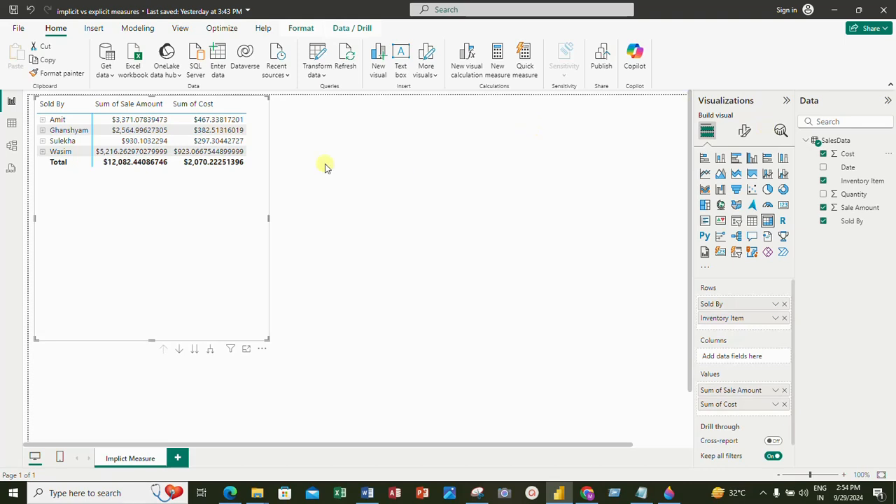
pyautogui.click(744, 130)
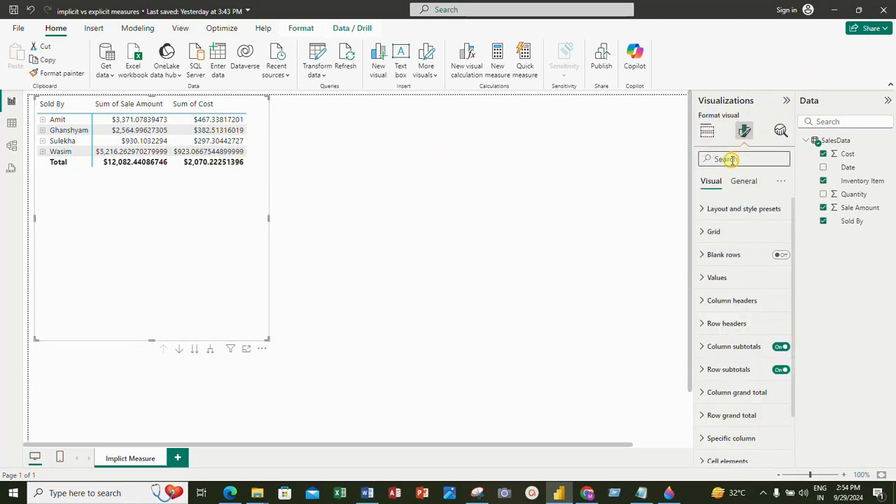
pyautogui.click(731, 159)
pyautogui.write('font')
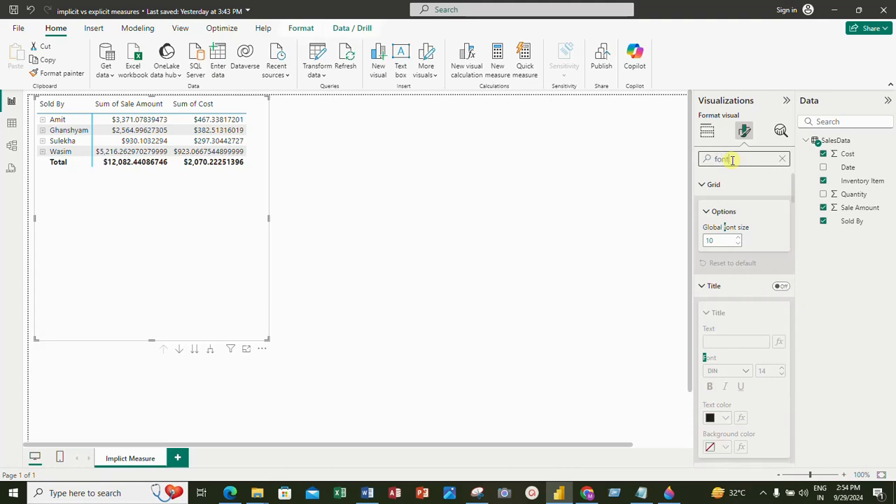
pyautogui.click(714, 240)
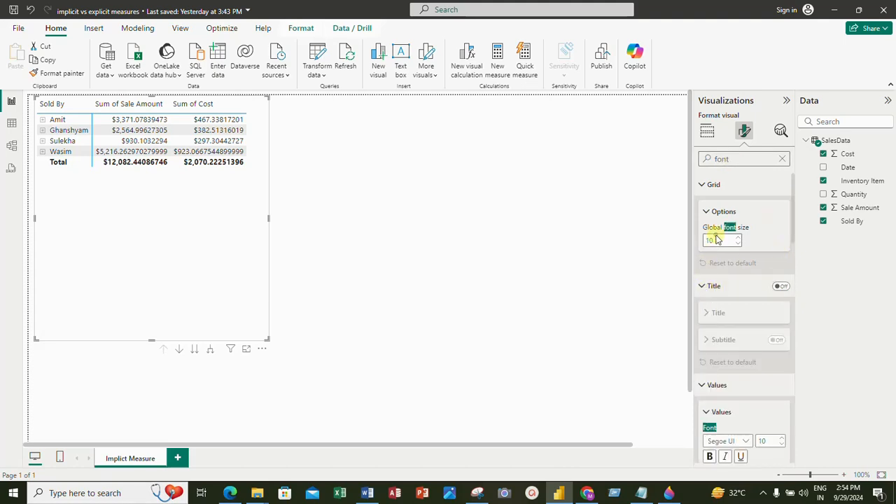
pyautogui.write('12')
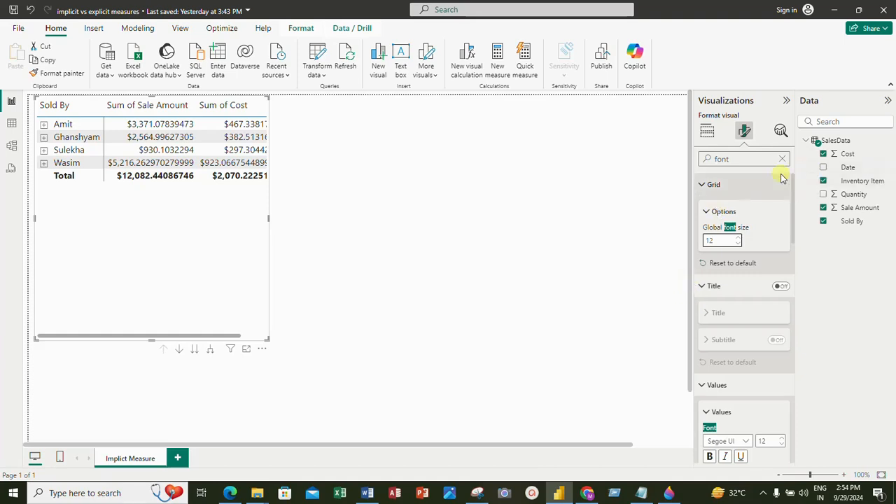
pyautogui.click(451, 191)
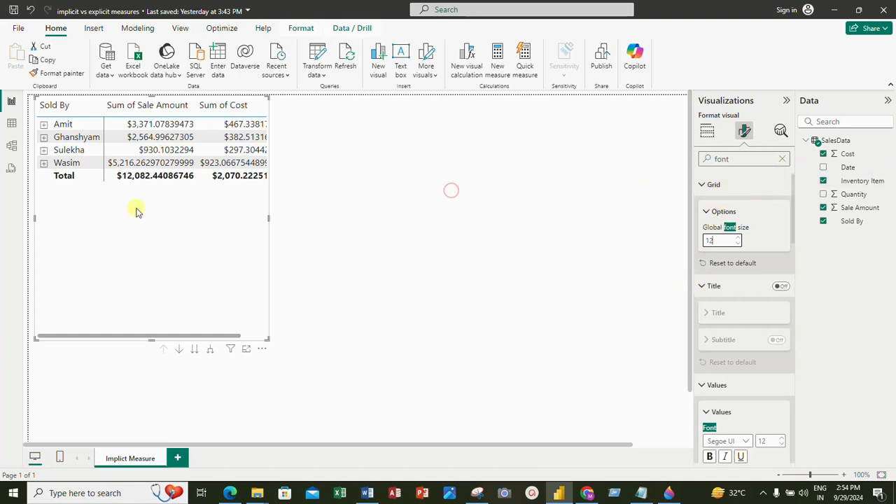
# Expand all matrix rows down to the Inventory Item level and enlarge the visual to fit both value columns
pyautogui.click(197, 269)
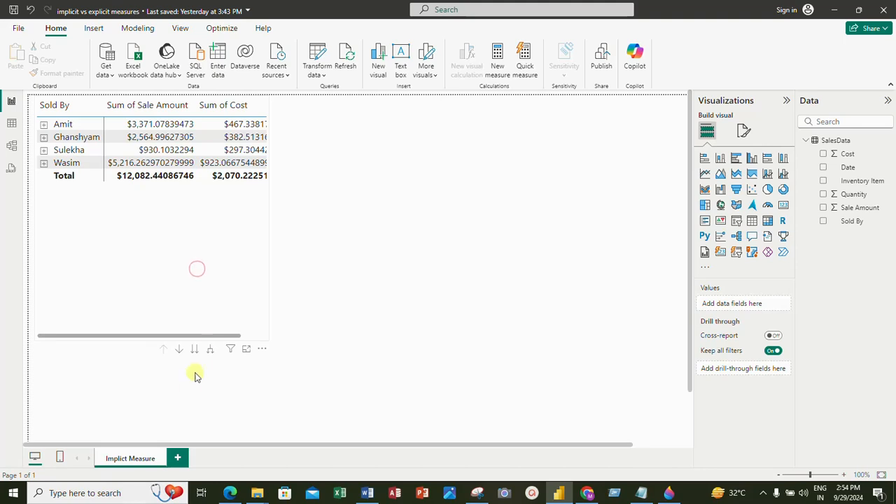
pyautogui.click(210, 356)
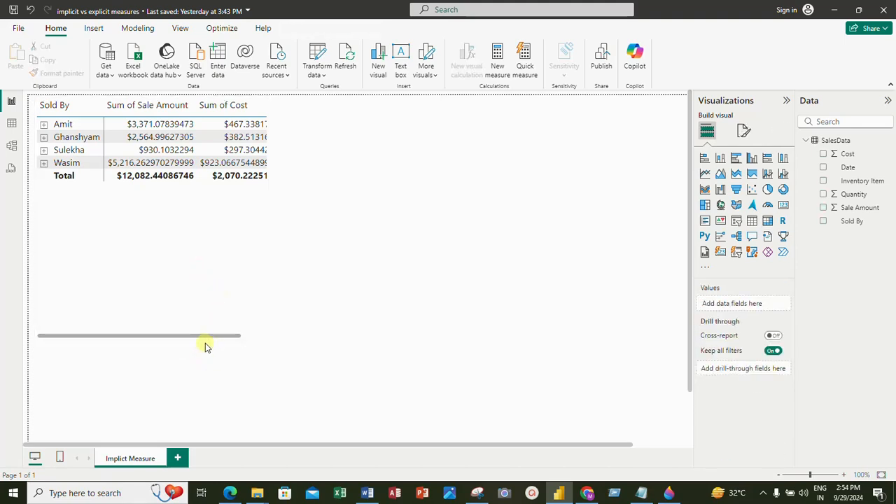
pyautogui.moveTo(214, 308)
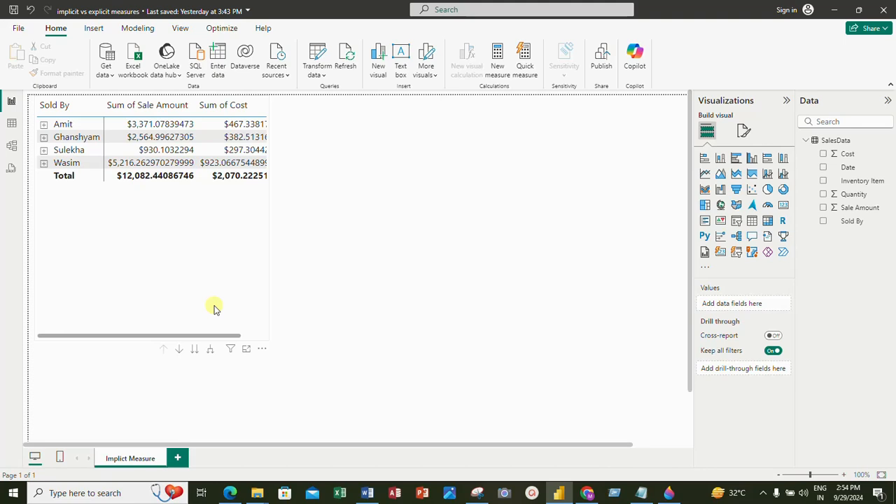
pyautogui.click(209, 352)
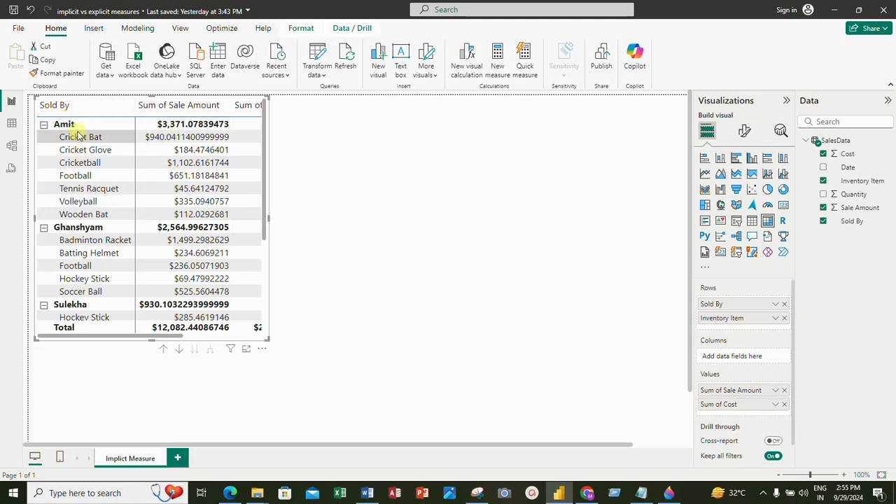
pyautogui.scroll(-5, 96, 294)
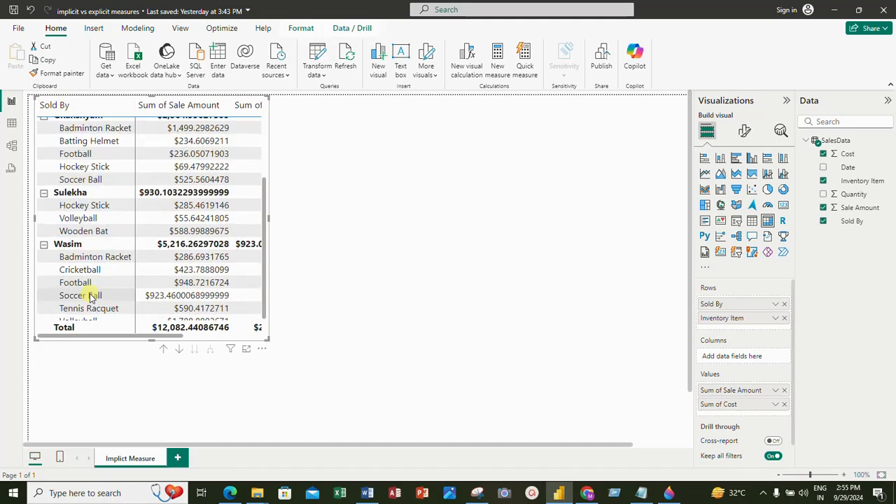
pyautogui.scroll(5, 98, 231)
pyautogui.scroll(-3, 98, 293)
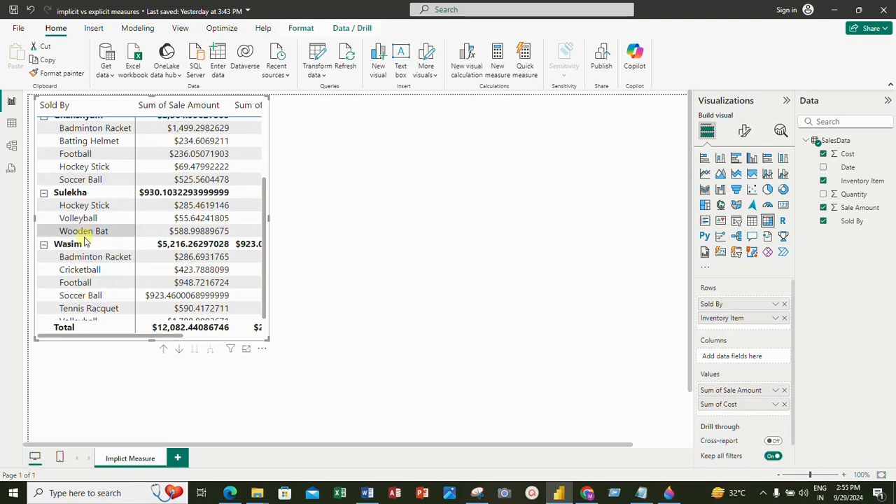
pyautogui.scroll(3, 113, 242)
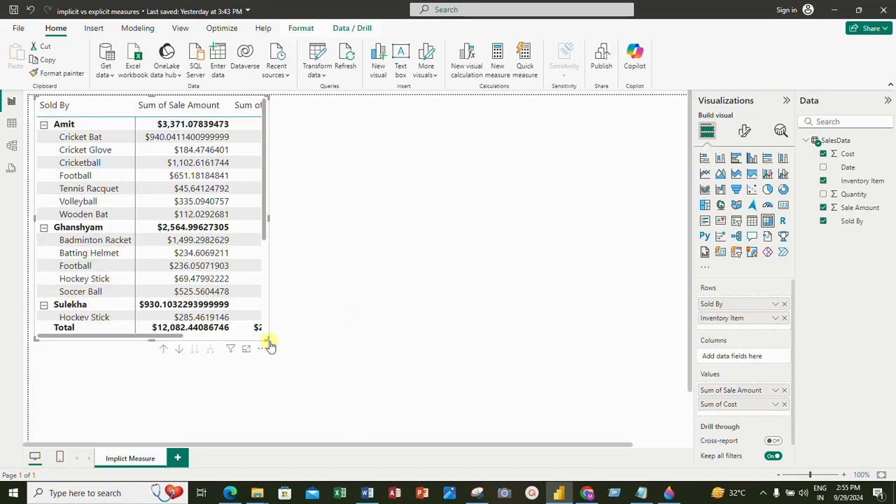
pyautogui.moveTo(268, 343); pyautogui.dragTo(352, 392)
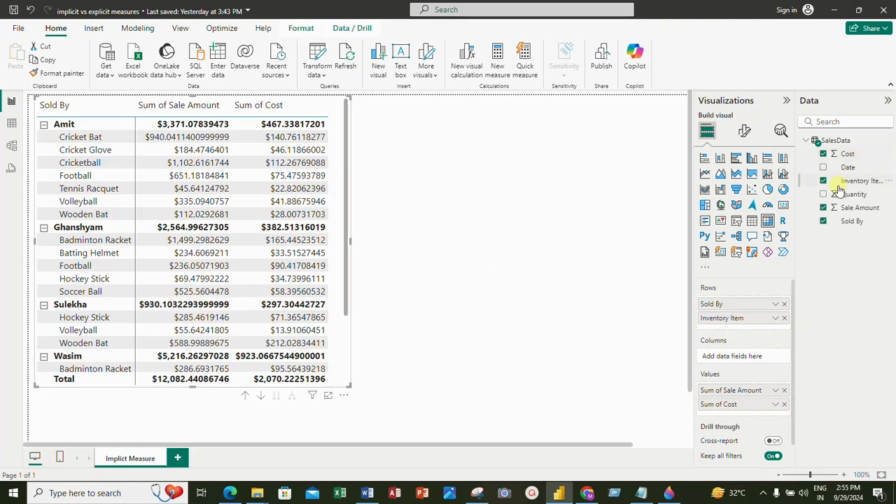
pyautogui.click(313, 267)
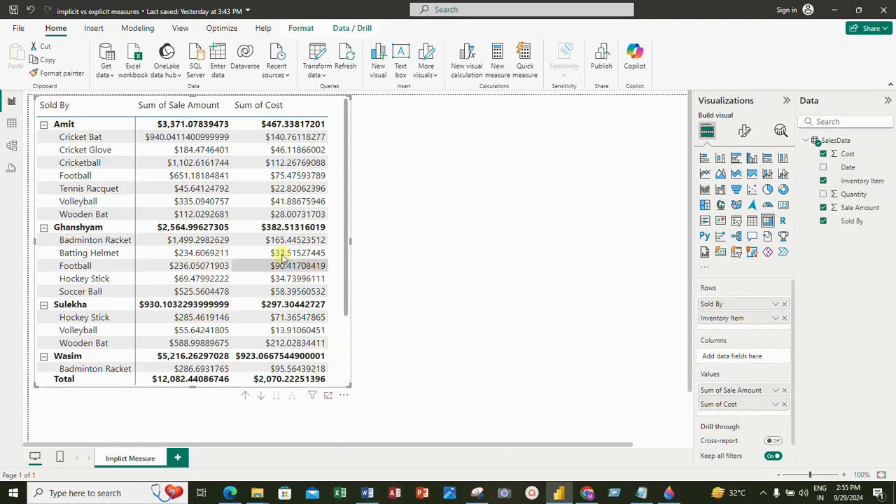
pyautogui.click(304, 240)
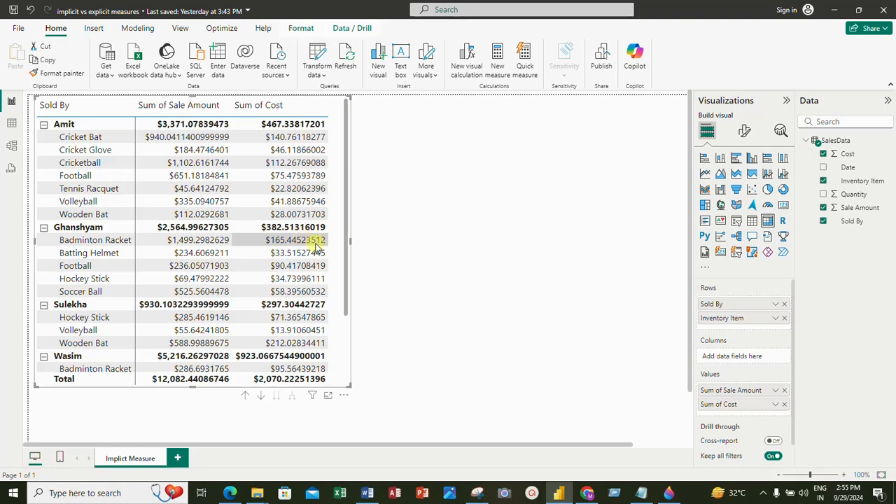
pyautogui.click(315, 245)
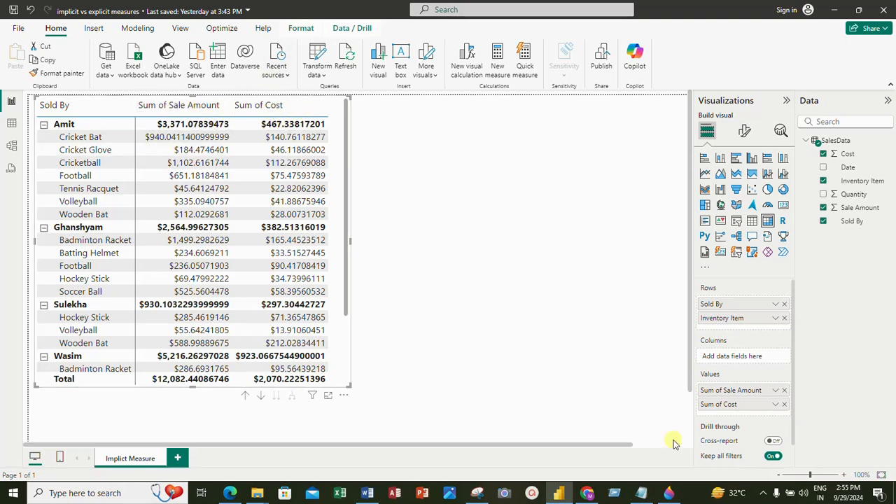
# Rename the matrix's Sum of Sale Amount value as TotalSales
pyautogui.click(725, 394)
pyautogui.click(725, 394)
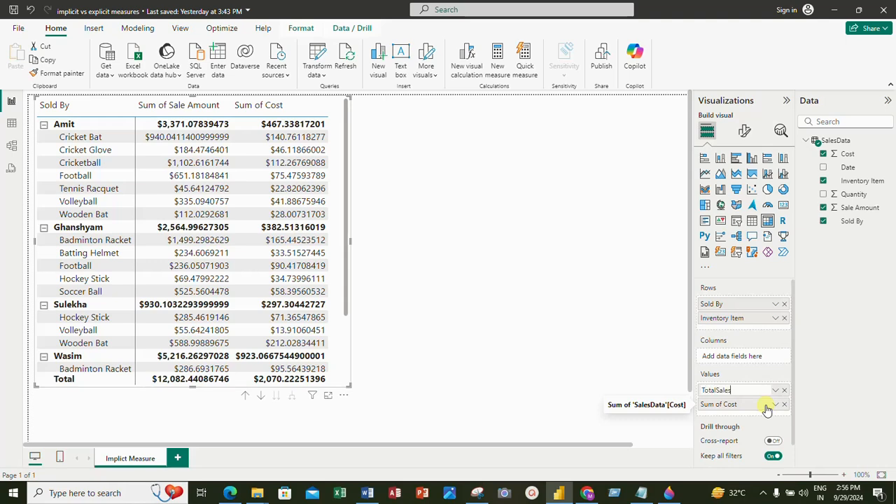
pyautogui.click(735, 410)
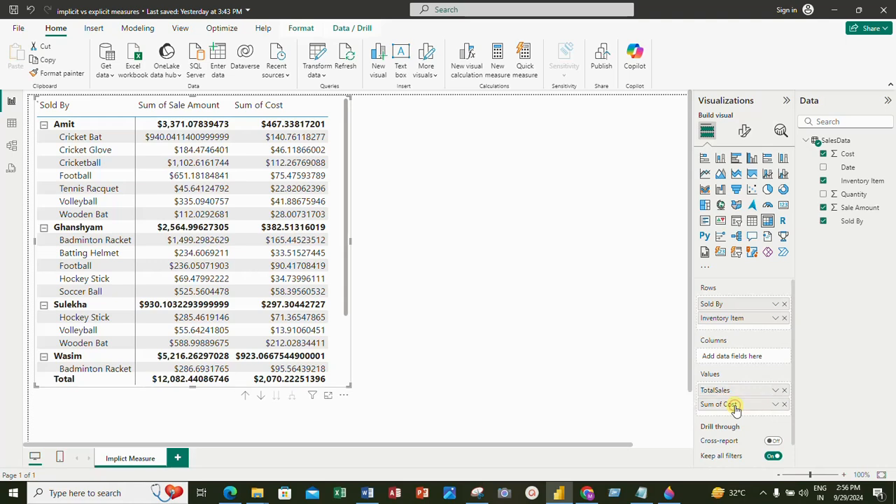
# Try to rename the matrix's Sum of Cost value as Total Cost
pyautogui.doubleClick(727, 405)
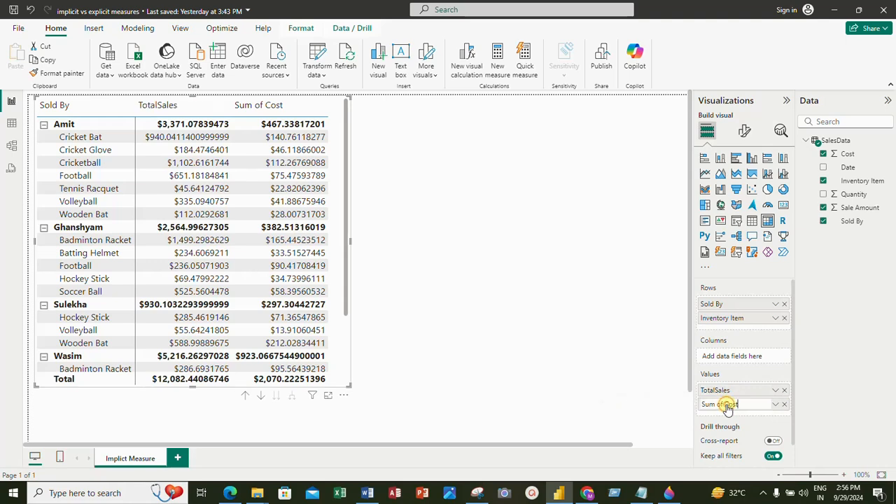
pyautogui.click(745, 422)
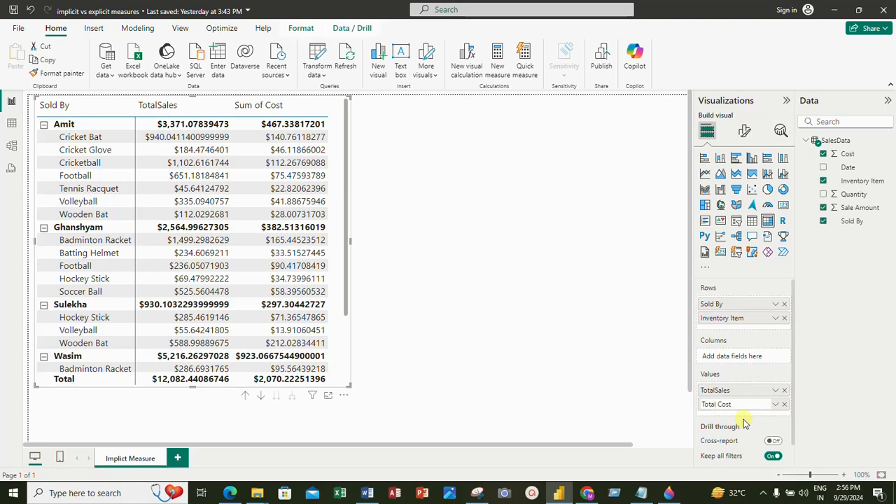
pyautogui.press('Return')
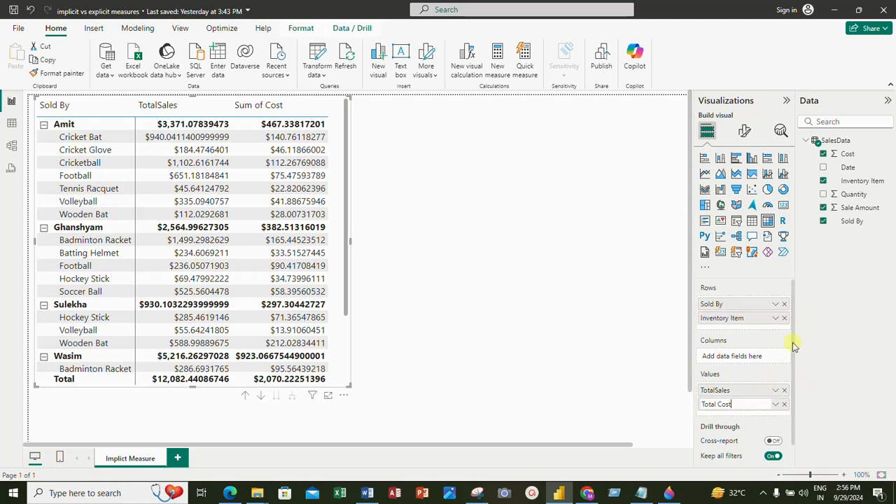
pyautogui.click(614, 273)
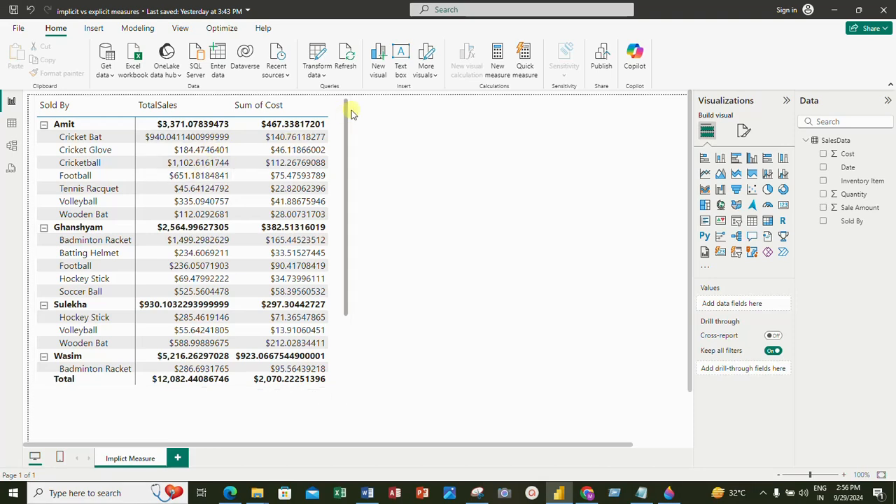
# Select the matrix again and rename its Sum of Cost value as Total Cost
pyautogui.click(344, 140)
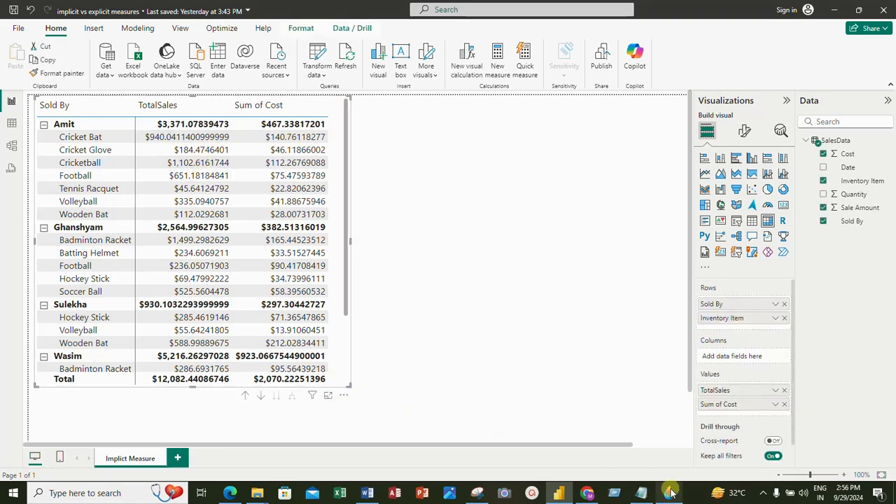
pyautogui.doubleClick(730, 405)
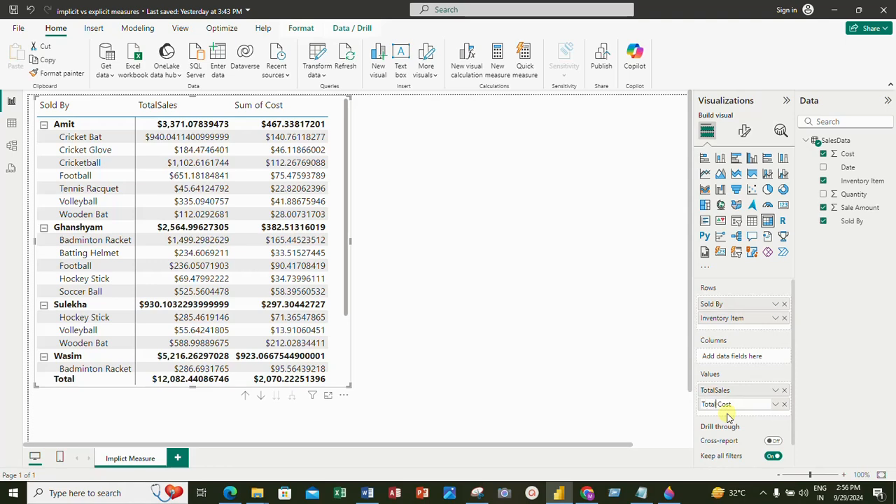
pyautogui.press('Return')
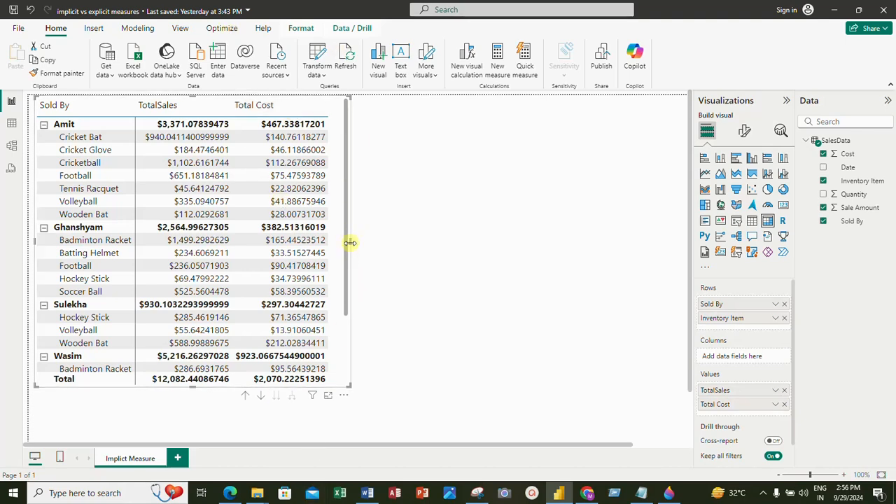
# Make the matrix frame slightly smaller and narrow the TotalSales column so both value columns fit inside it
pyautogui.moveTo(350, 243)
pyautogui.mouseDown()
pyautogui.moveTo(314, 232)
pyautogui.moveTo(352, 234)
pyautogui.moveTo(344, 236)
pyautogui.mouseUp()
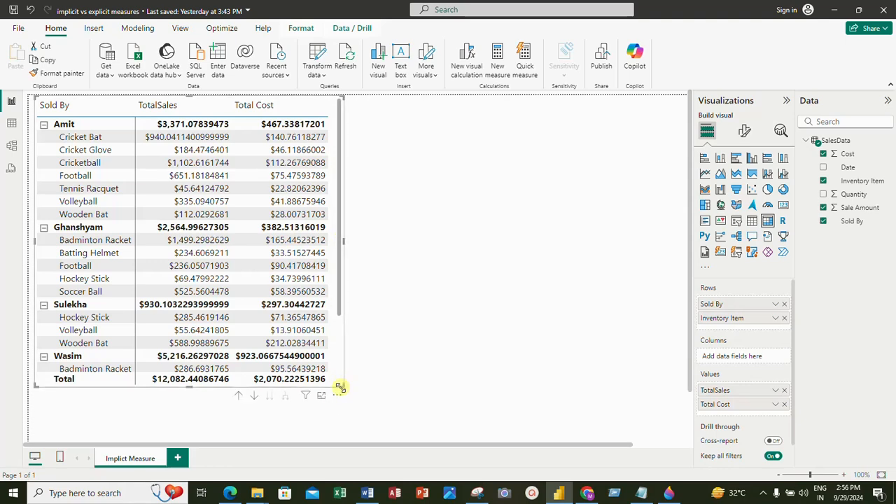
pyautogui.moveTo(341, 383); pyautogui.dragTo(323, 376)
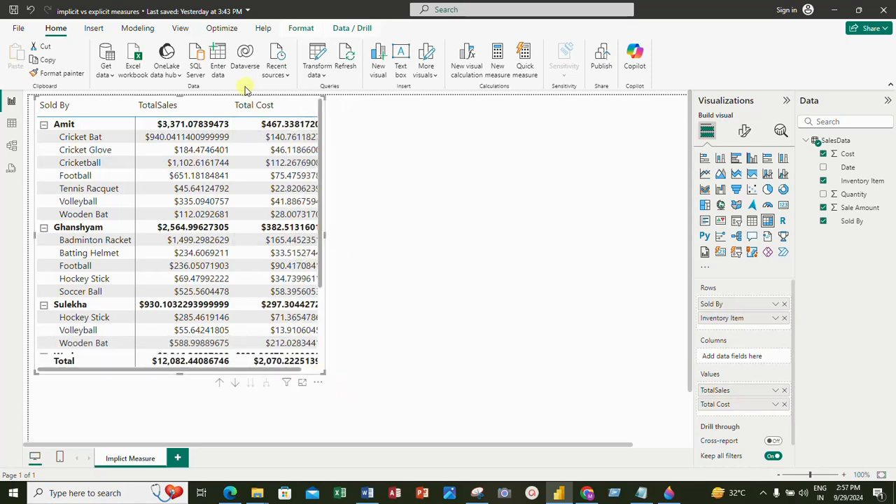
pyautogui.moveTo(212, 105)
pyautogui.mouseDown()
pyautogui.moveTo(178, 106)
pyautogui.moveTo(221, 107)
pyautogui.mouseUp()
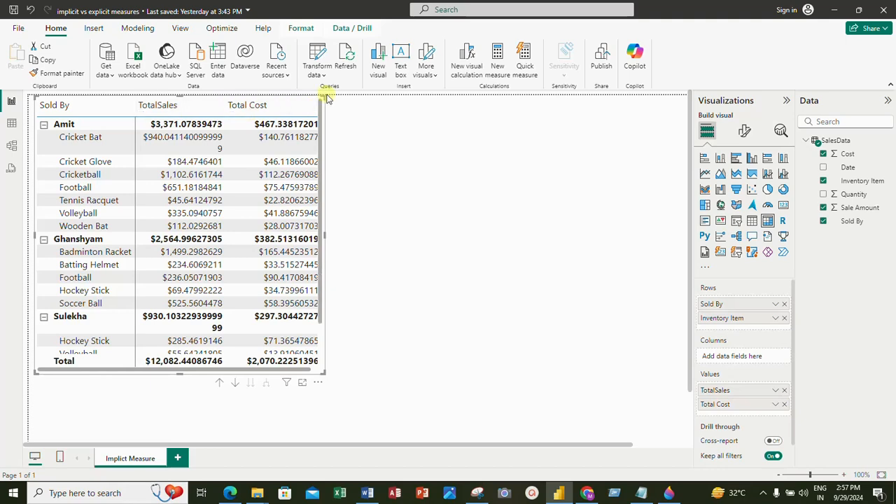
pyautogui.moveTo(324, 98)
pyautogui.mouseDown()
pyautogui.moveTo(340, 100)
pyautogui.moveTo(333, 106)
pyautogui.mouseUp()
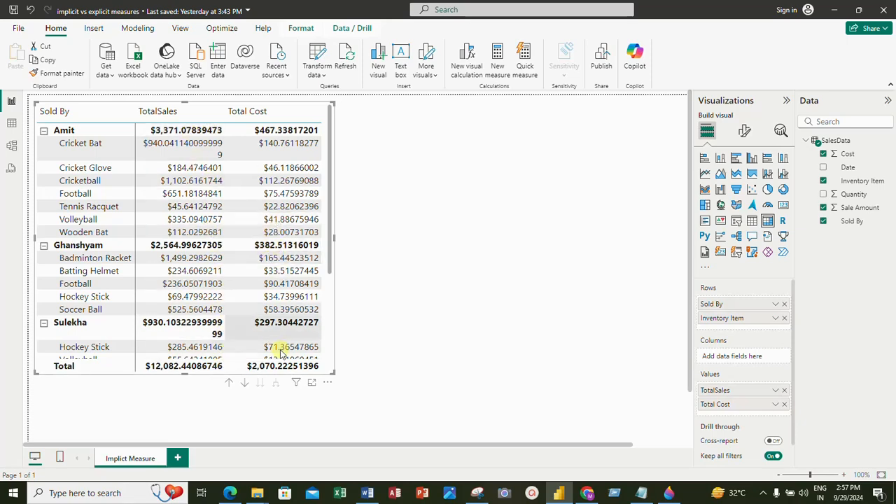
pyautogui.scroll(-5, 300, 210)
pyautogui.scroll(5, 294, 222)
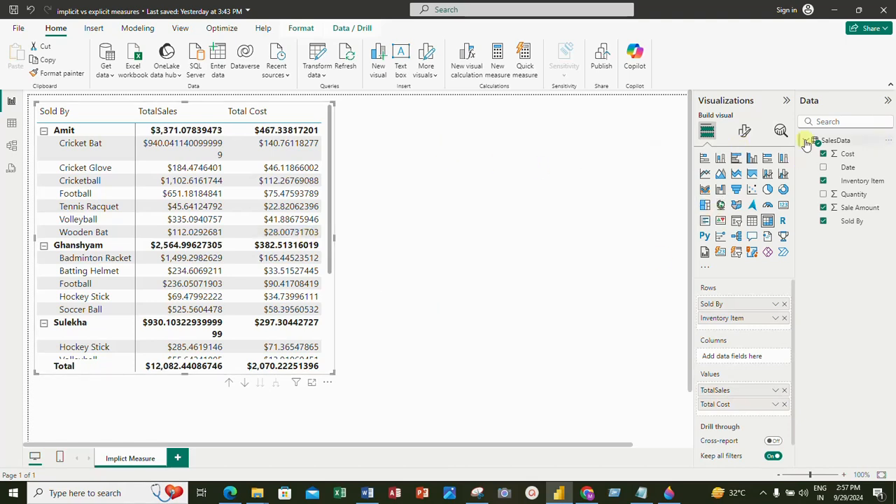
# Find the matrix's value formatting options and set the Total Cost column's value decimal places to 2
pyautogui.click(746, 134)
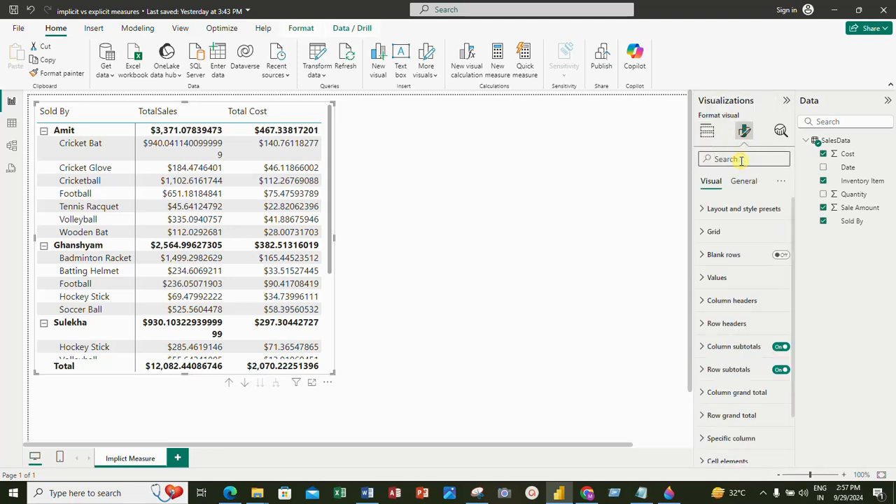
pyautogui.write('val')
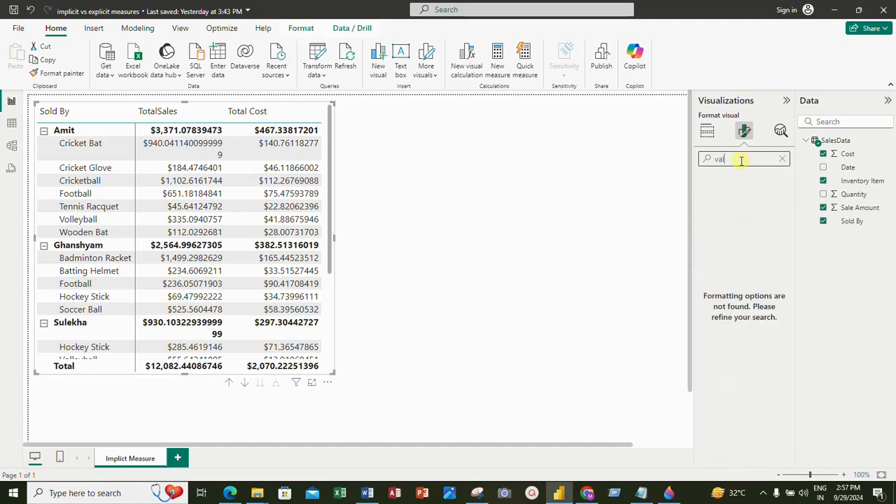
pyautogui.write('eue')
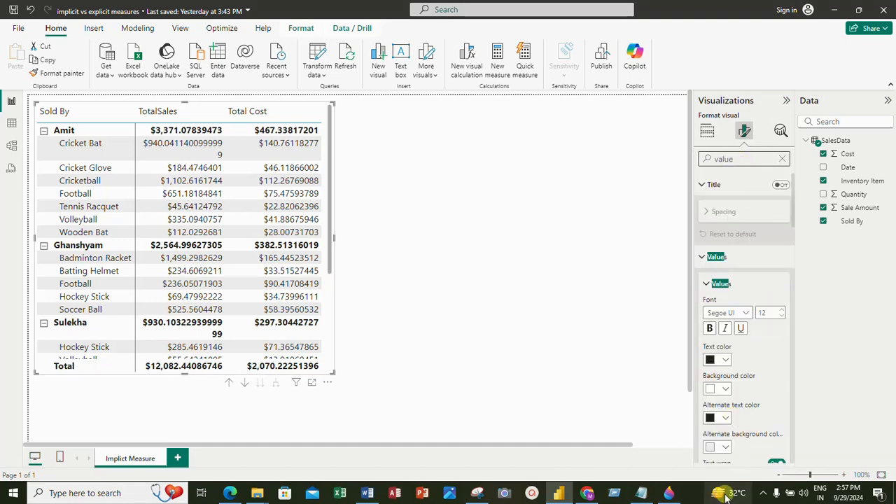
pyautogui.scroll(-8, 728, 406)
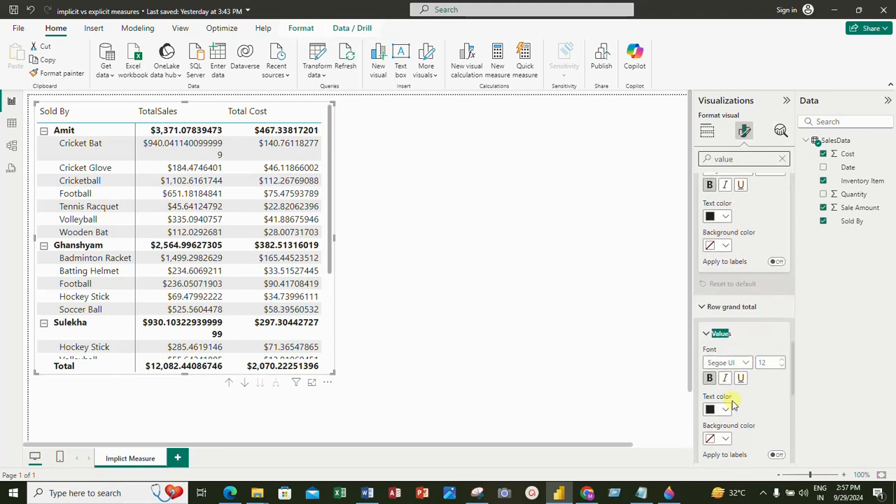
pyautogui.scroll(-5, 733, 404)
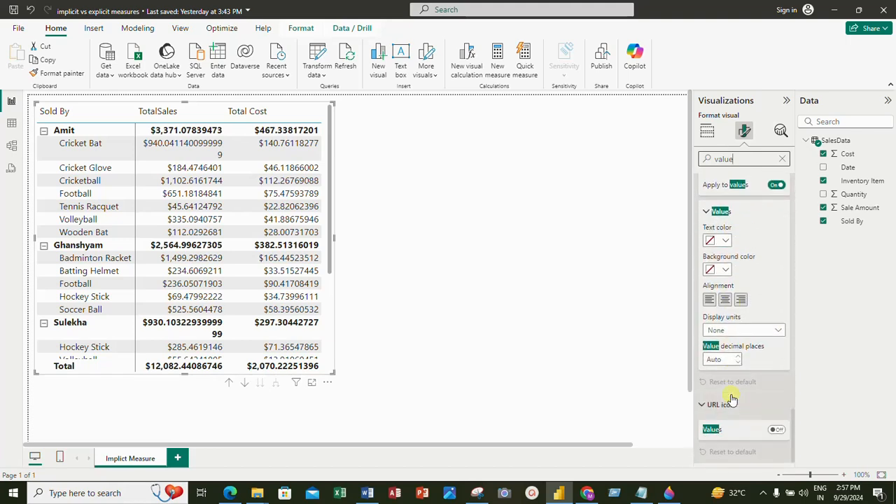
pyautogui.click(723, 358)
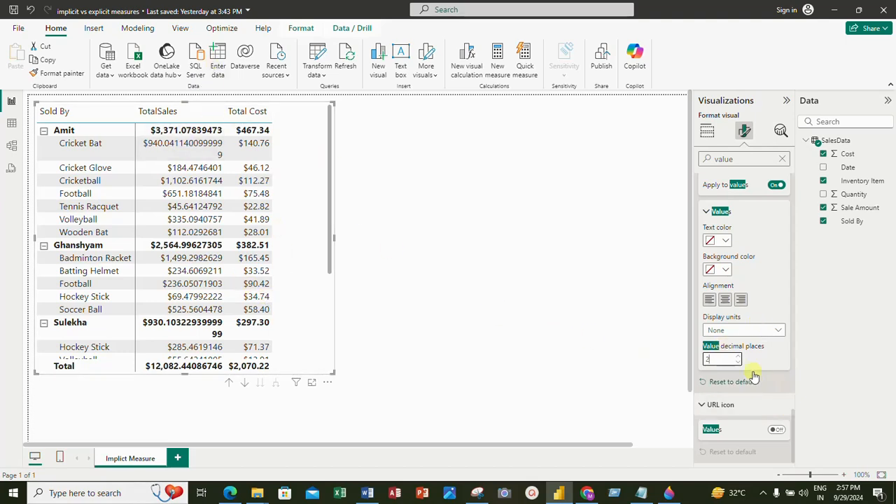
# Sort the matrix by TotalSales and try to set that column's value decimal places to 2
pyautogui.scroll(3, 754, 348)
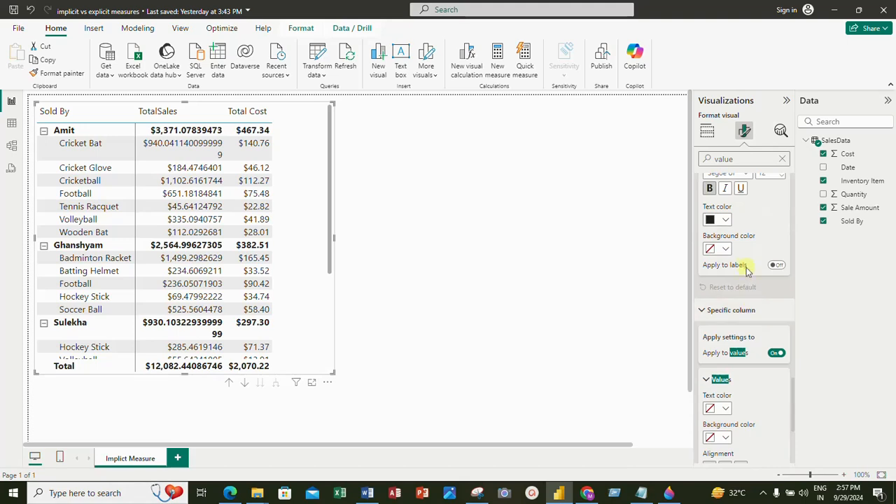
pyautogui.scroll(3, 745, 261)
pyautogui.scroll(-3, 742, 257)
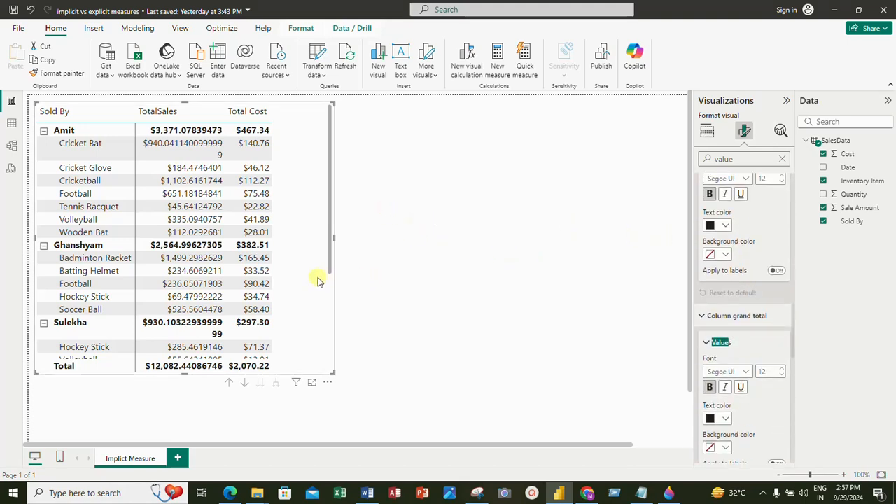
pyautogui.click(312, 206)
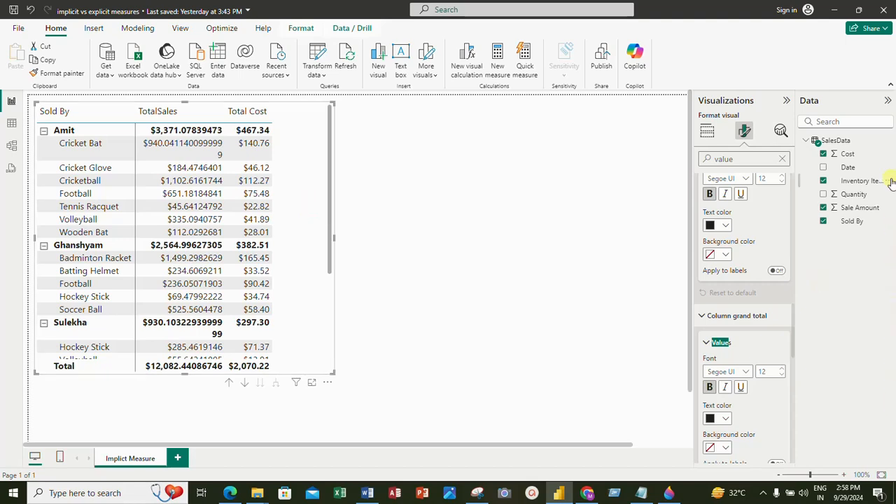
pyautogui.scroll(-5, 780, 272)
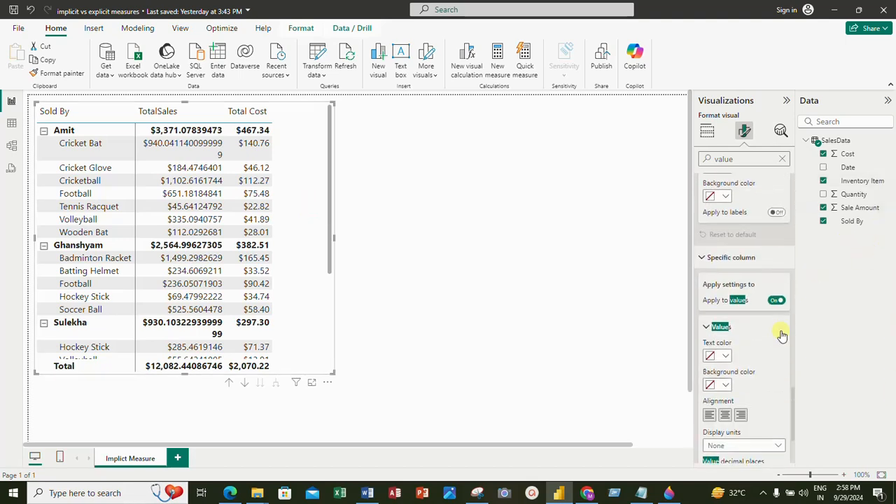
pyautogui.scroll(-2, 781, 335)
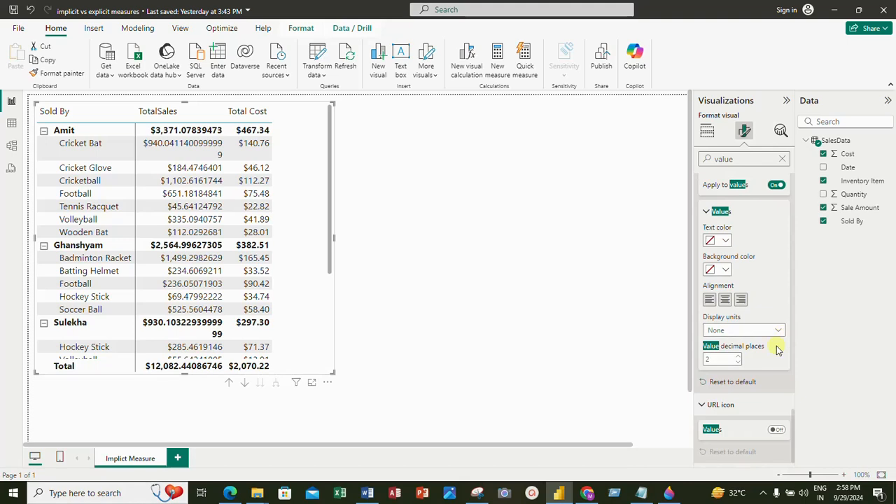
pyautogui.rightClick(203, 114)
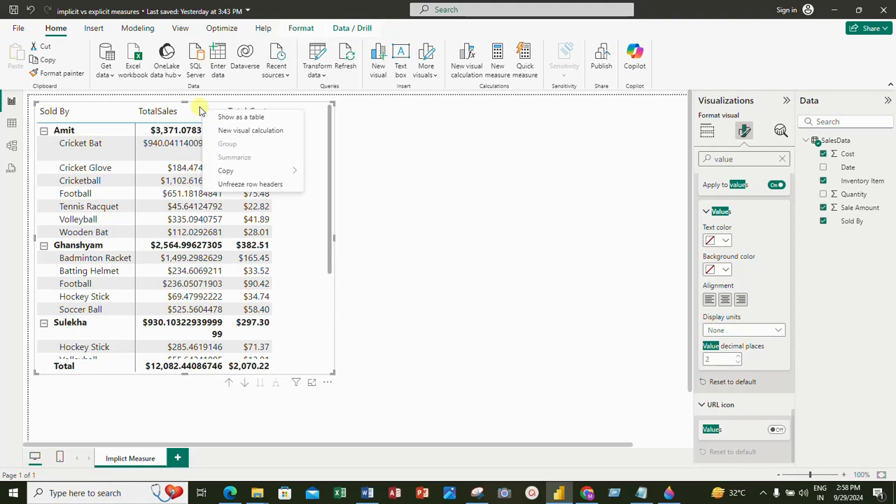
pyautogui.click(202, 112)
pyautogui.click(200, 111)
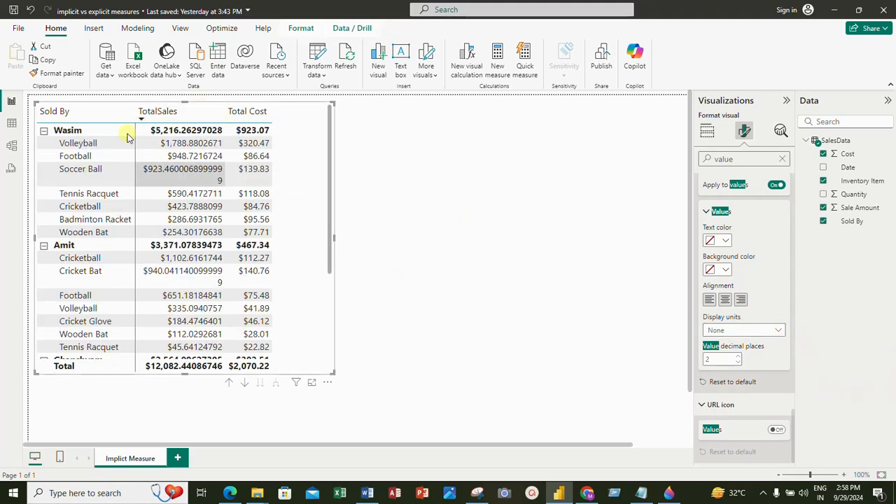
pyautogui.click(738, 384)
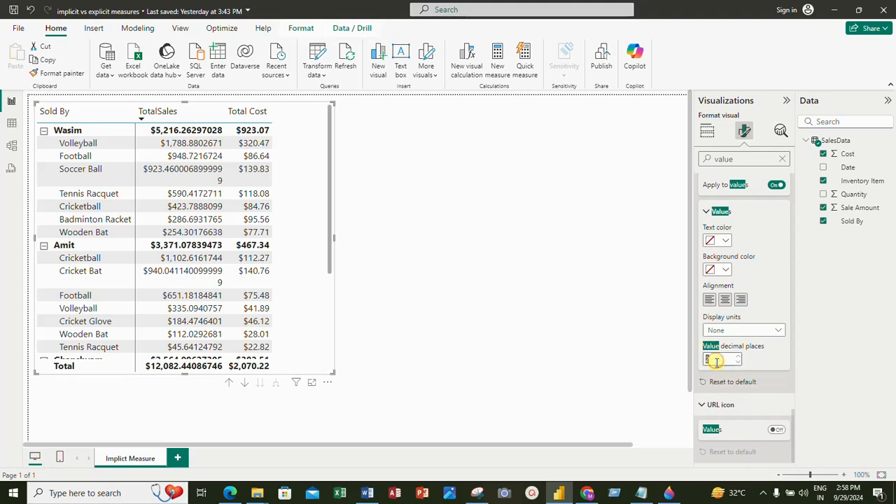
pyautogui.write('2')
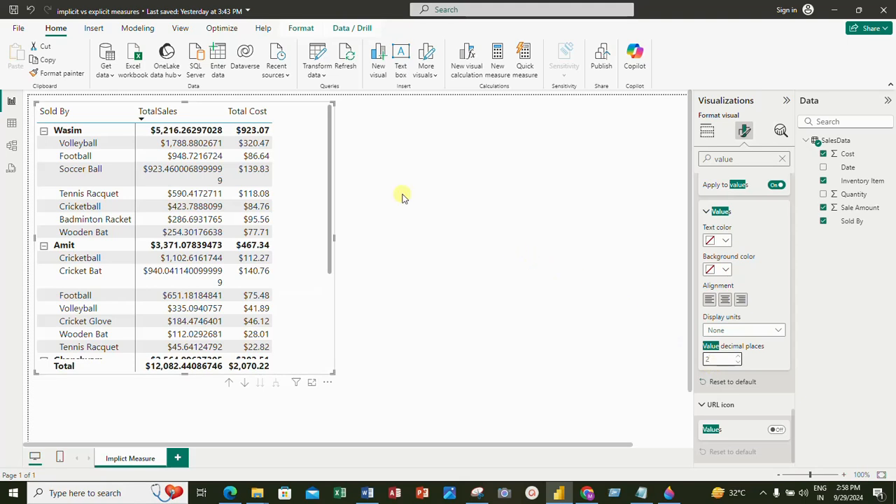
# Switch the matrix sorting to Total Cost and back to TotalSales, and retry 2 decimal places for TotalSales
pyautogui.click(256, 110)
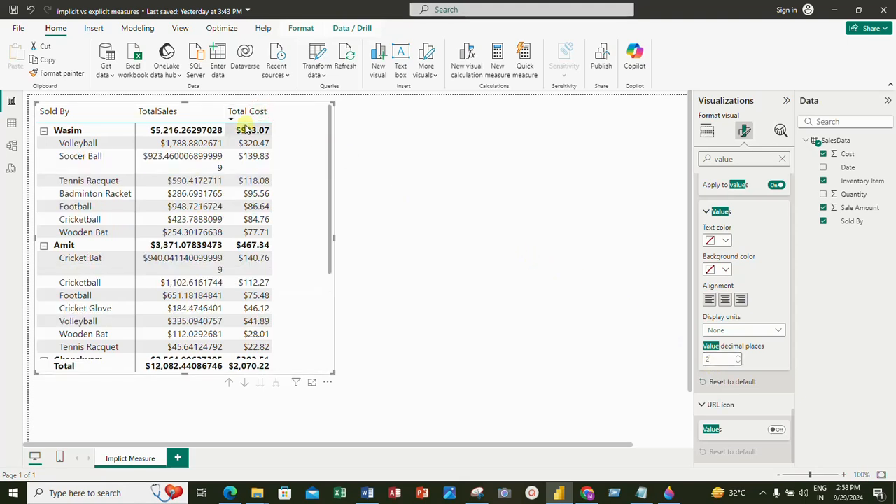
pyautogui.click(214, 113)
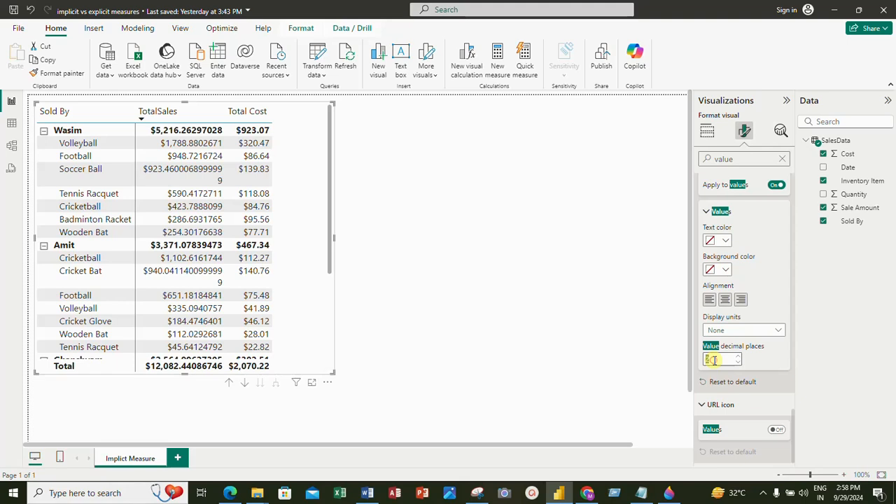
pyautogui.write('2')
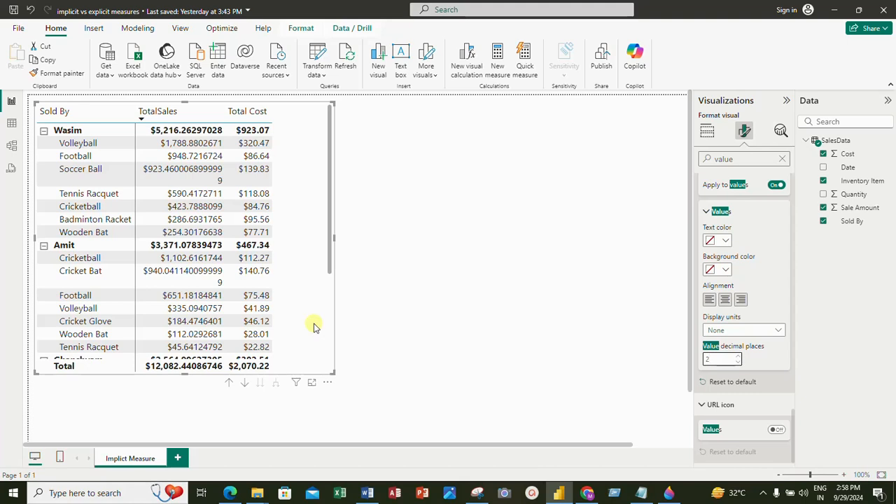
# Scroll the matrix to its last rows and narrow its frame to fit more closely around the columns
pyautogui.click(287, 101)
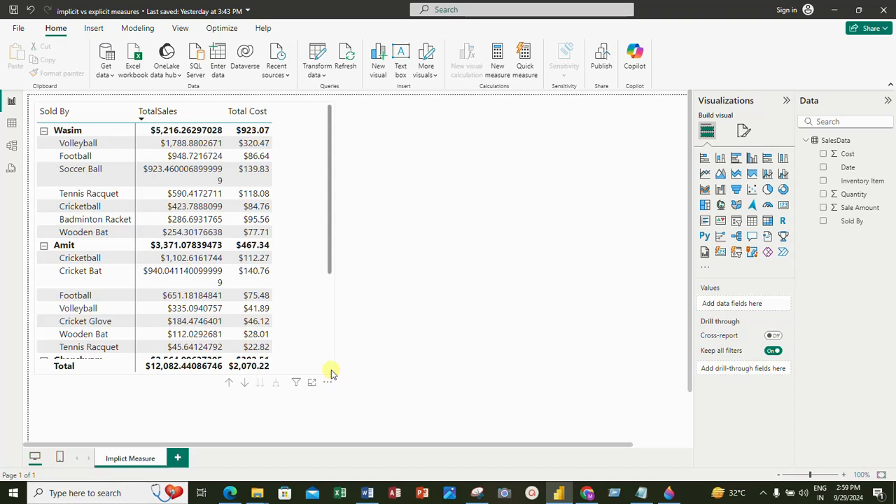
pyautogui.click(329, 339)
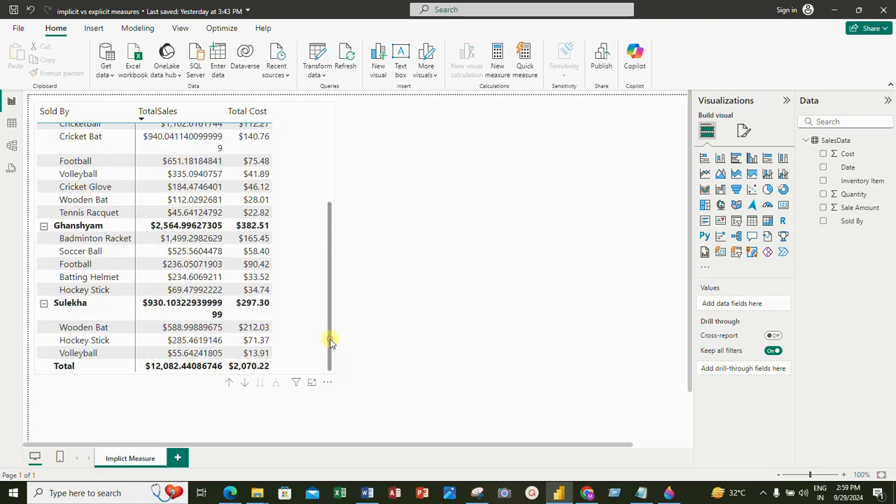
pyautogui.click(273, 427)
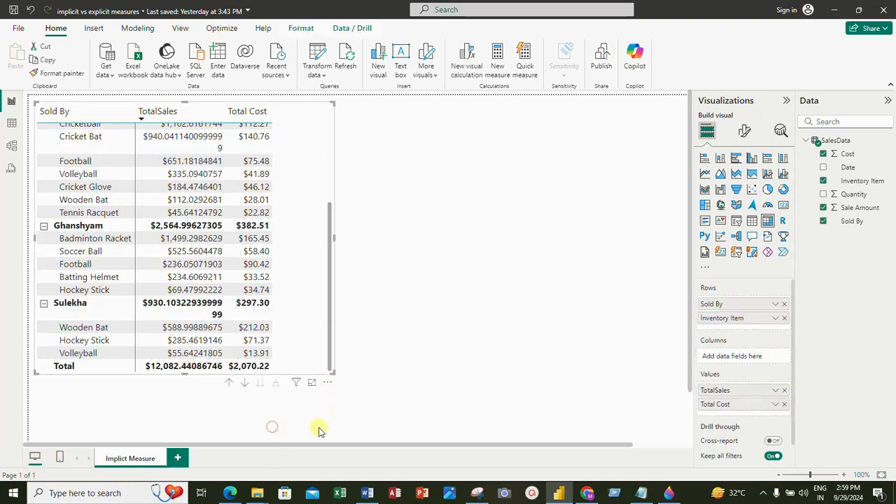
pyautogui.click(324, 115)
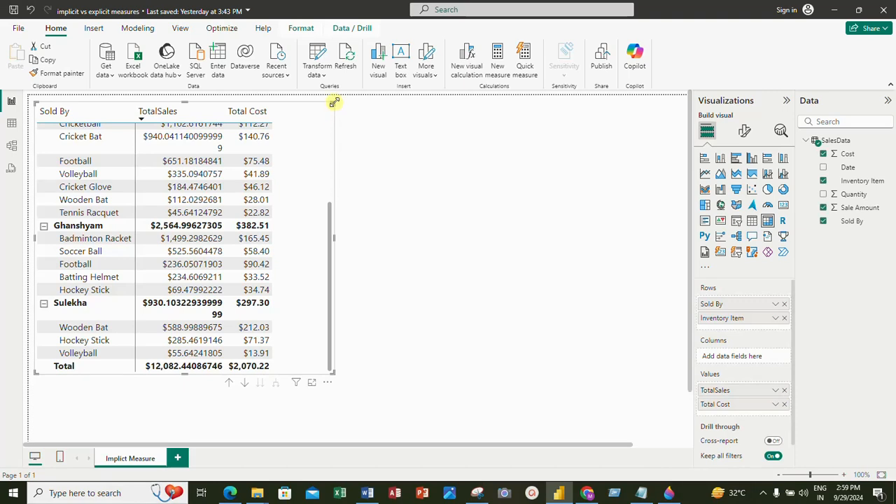
pyautogui.moveTo(334, 103); pyautogui.dragTo(299, 107)
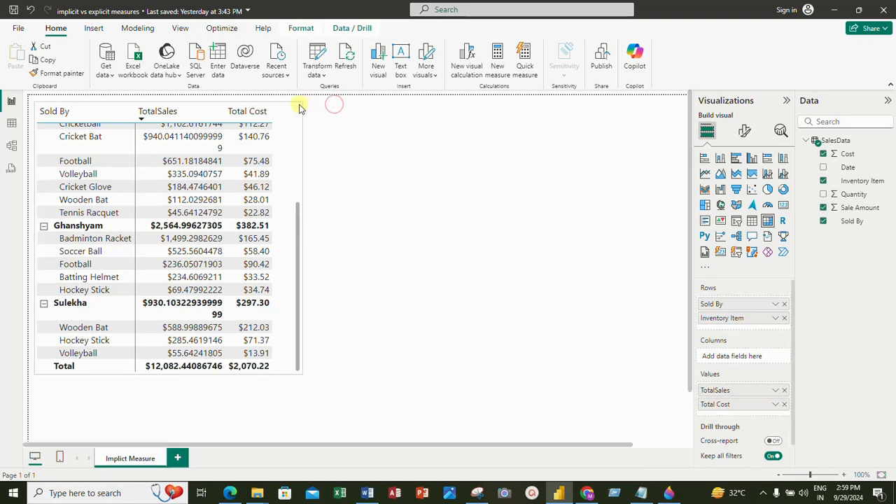
pyautogui.click(410, 221)
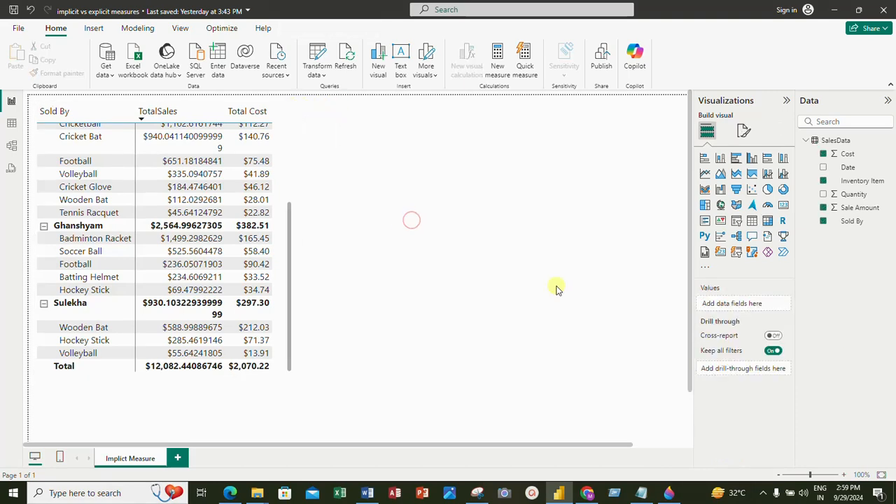
# Add a multi-row card beside the matrix showing Inventory Item, Sale Amount and Cost
pyautogui.click(704, 221)
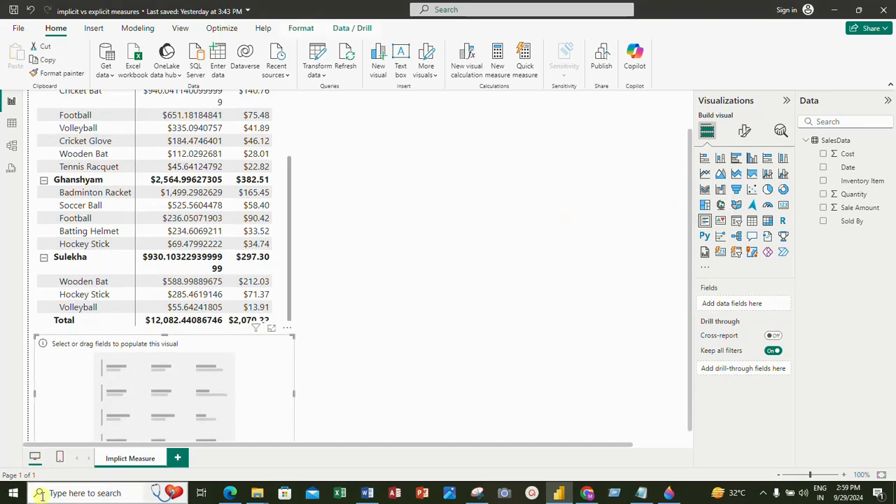
pyautogui.moveTo(284, 354); pyautogui.dragTo(556, 134)
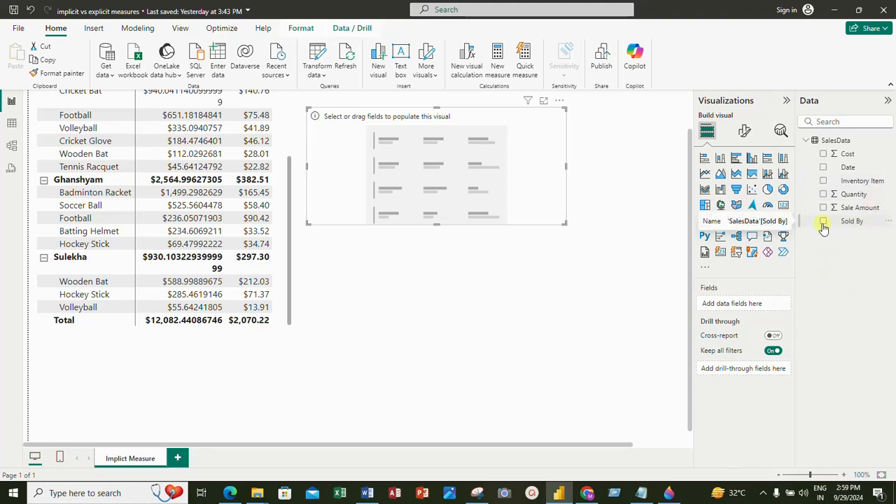
pyautogui.click(824, 181)
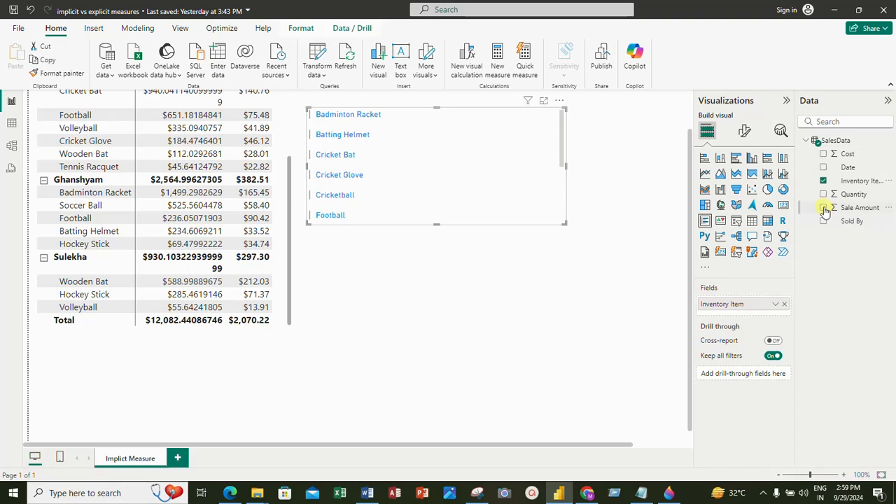
pyautogui.click(823, 208)
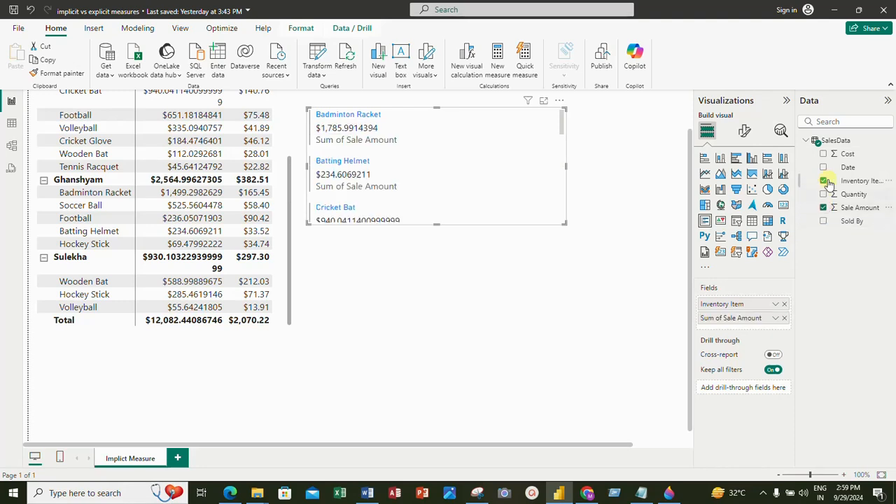
pyautogui.click(823, 154)
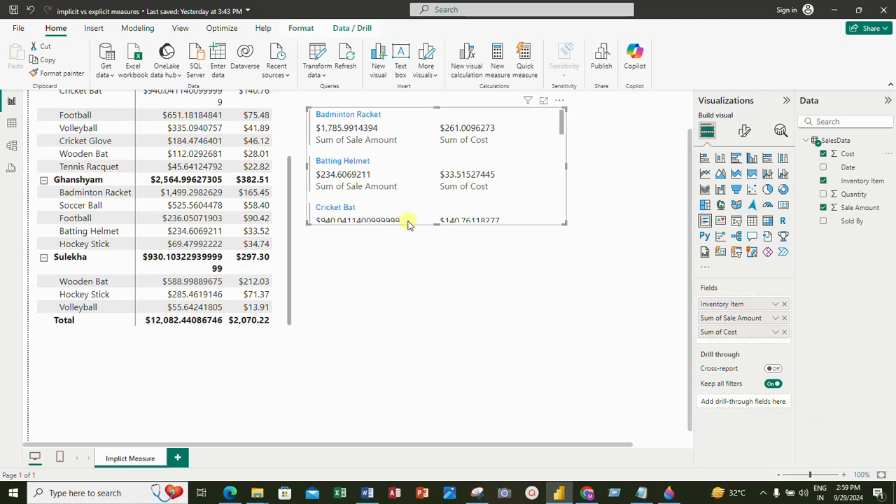
# Enlarge the multi-row card in height and width and move it up next to the matrix within the page
pyautogui.moveTo(434, 221); pyautogui.dragTo(420, 431)
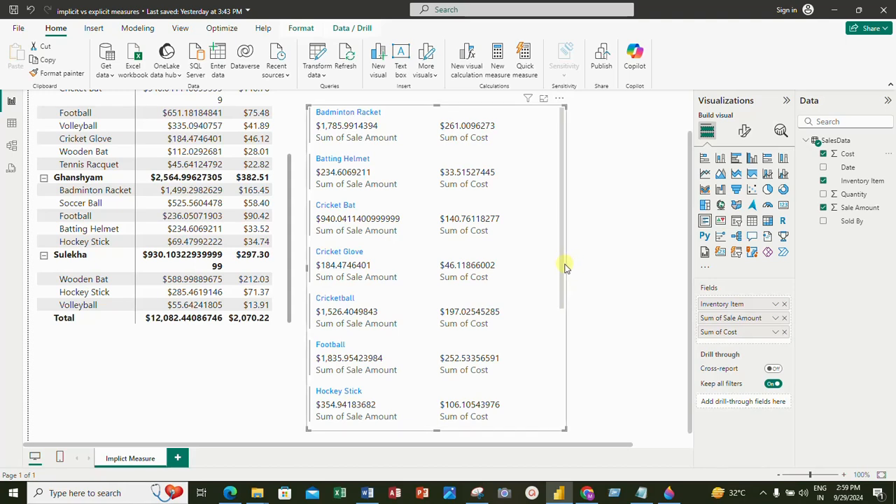
pyautogui.moveTo(566, 271); pyautogui.dragTo(686, 276)
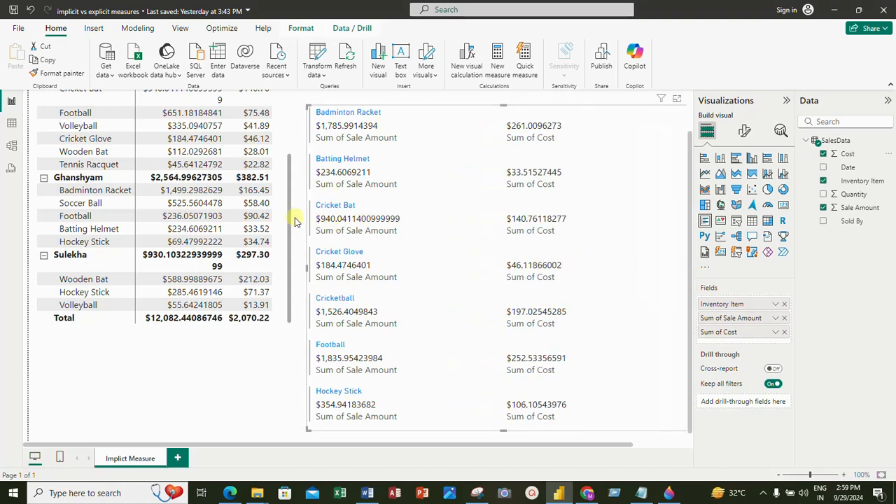
pyautogui.scroll(2, 624, 240)
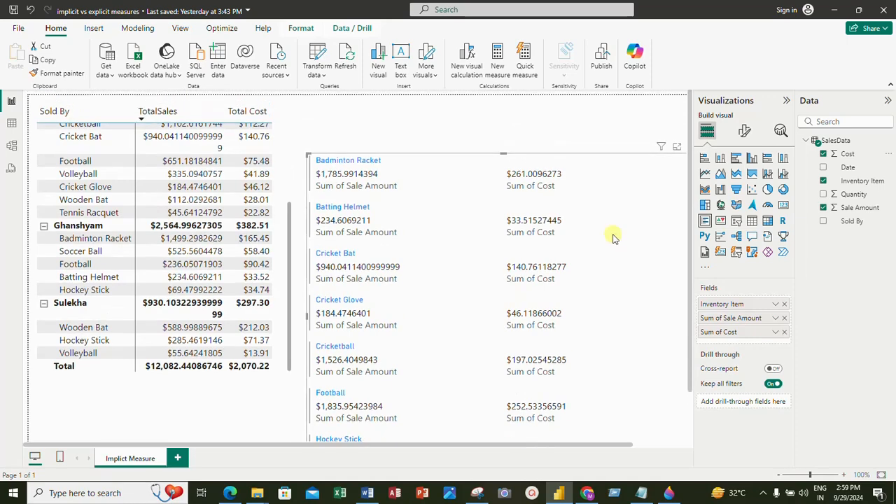
pyautogui.moveTo(569, 161); pyautogui.dragTo(539, 96)
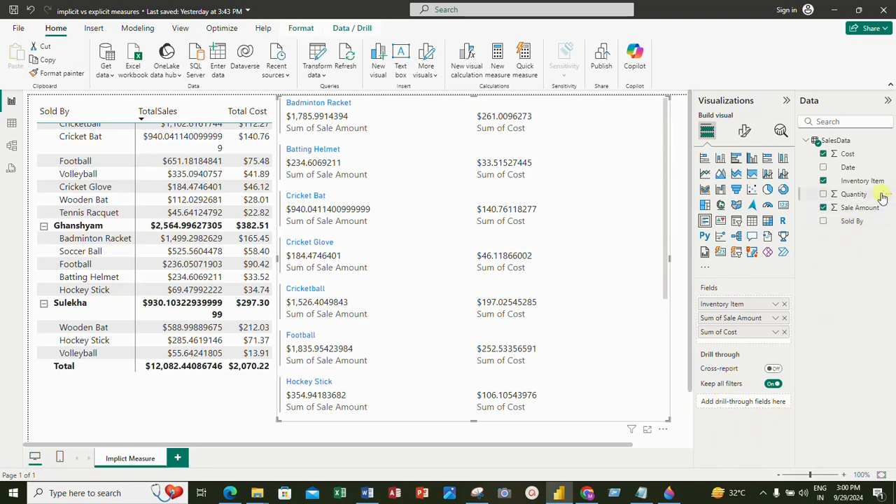
# Add the Cost field to the multi-row card a second time
pyautogui.moveTo(858, 161); pyautogui.dragTo(760, 372)
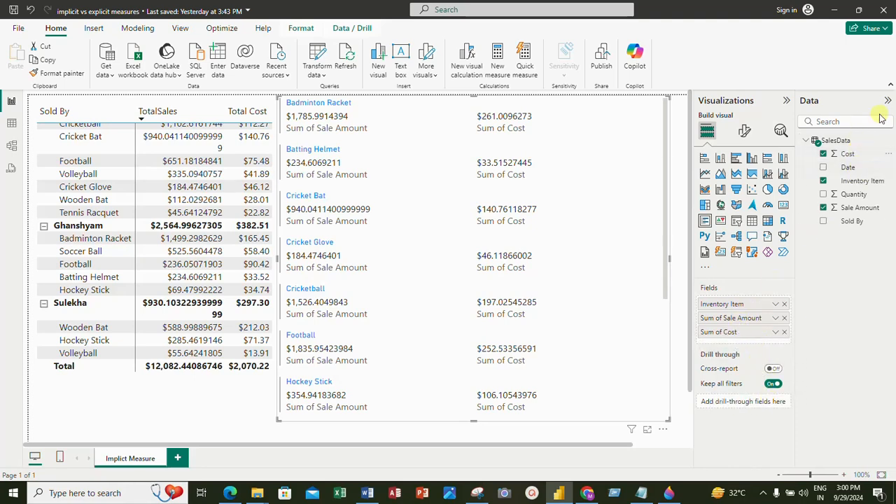
pyautogui.moveTo(848, 154); pyautogui.dragTo(735, 341)
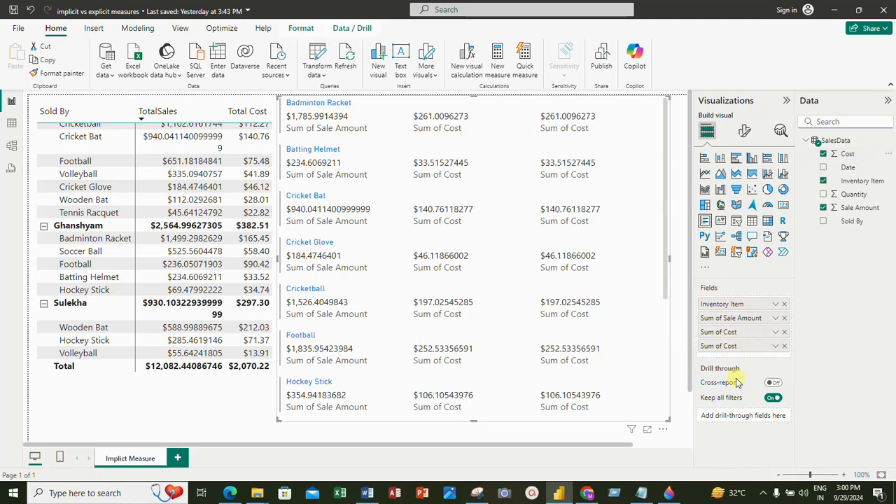
# Set the multi-row card's second Cost value to Maximum, and add a third Cost value summarized as Minimum
pyautogui.click(774, 348)
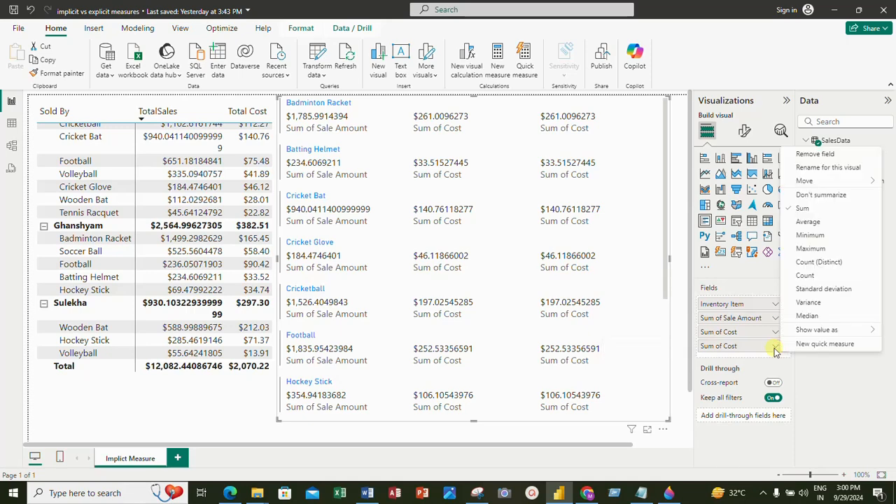
pyautogui.click(802, 249)
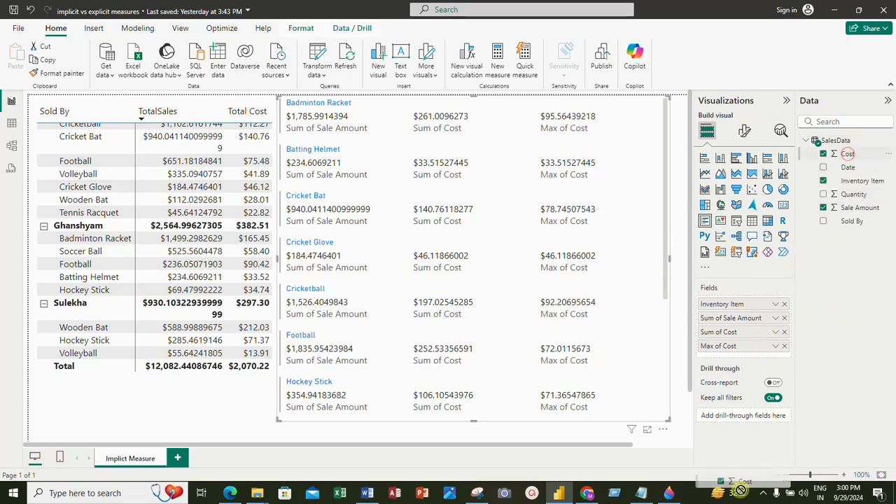
pyautogui.moveTo(847, 154); pyautogui.dragTo(751, 375)
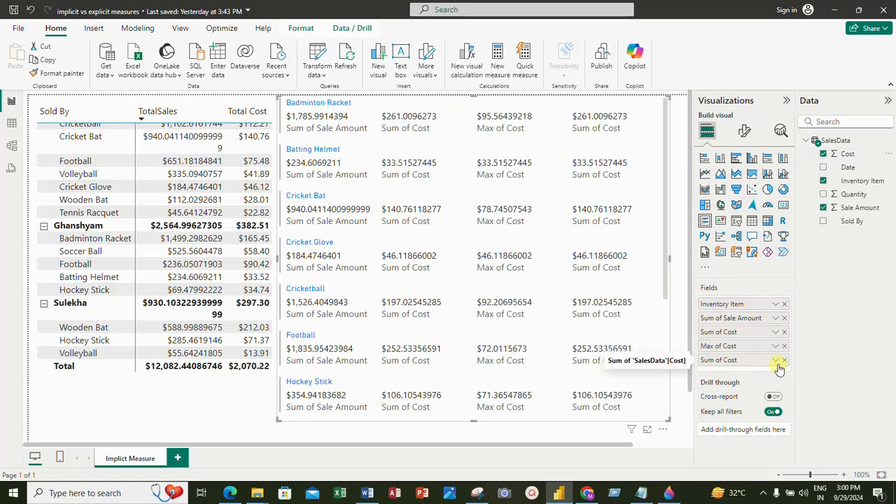
pyautogui.click(777, 361)
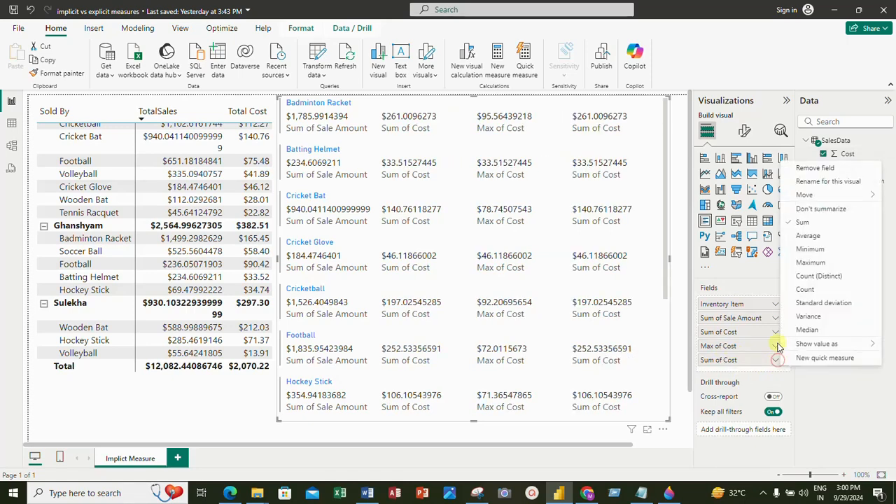
pyautogui.click(807, 249)
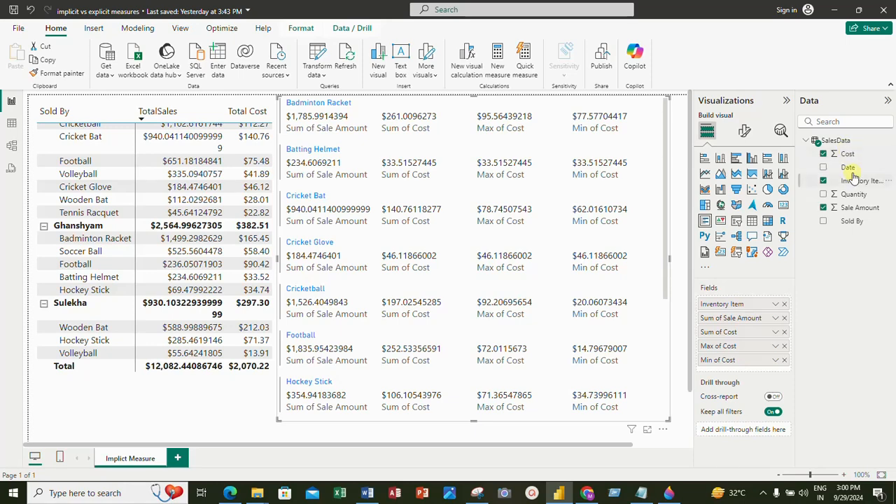
# Add the Cost field to the multi-row card once more and summarize it as Count
pyautogui.moveTo(852, 159); pyautogui.dragTo(769, 379)
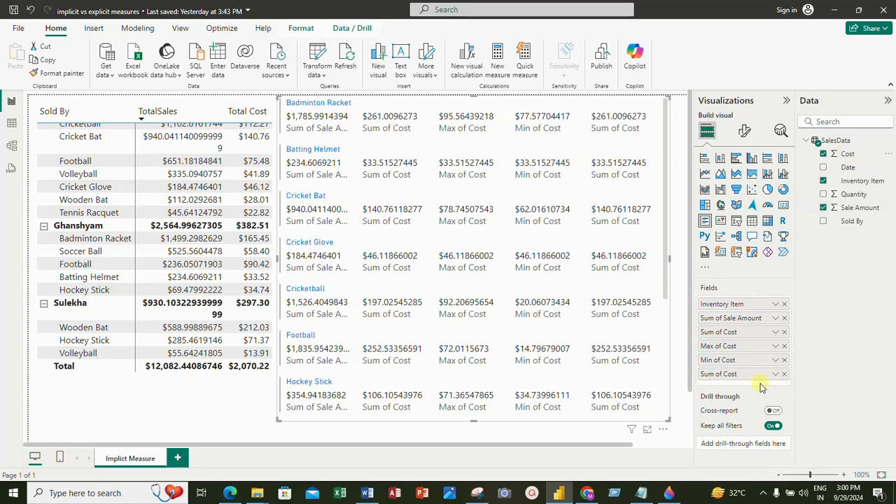
pyautogui.click(774, 374)
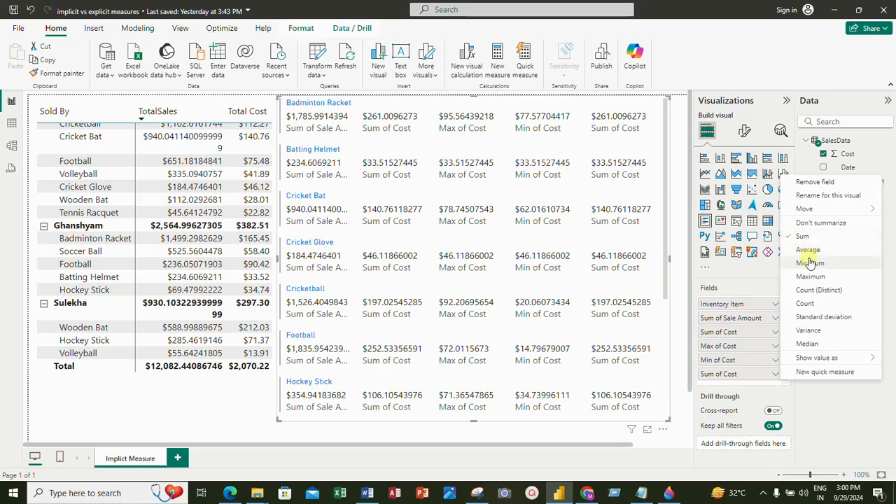
pyautogui.click(806, 304)
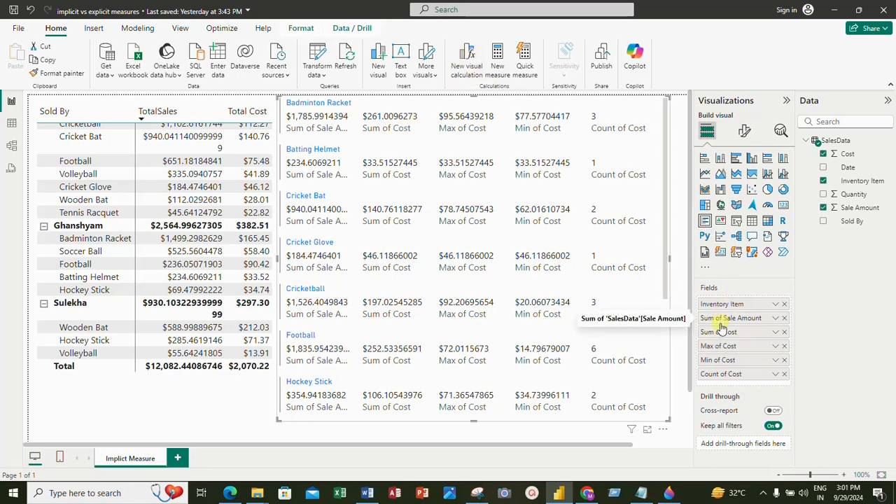
# Rename the card's Sum of Sale Amount value as Total Cost
pyautogui.doubleClick(761, 318)
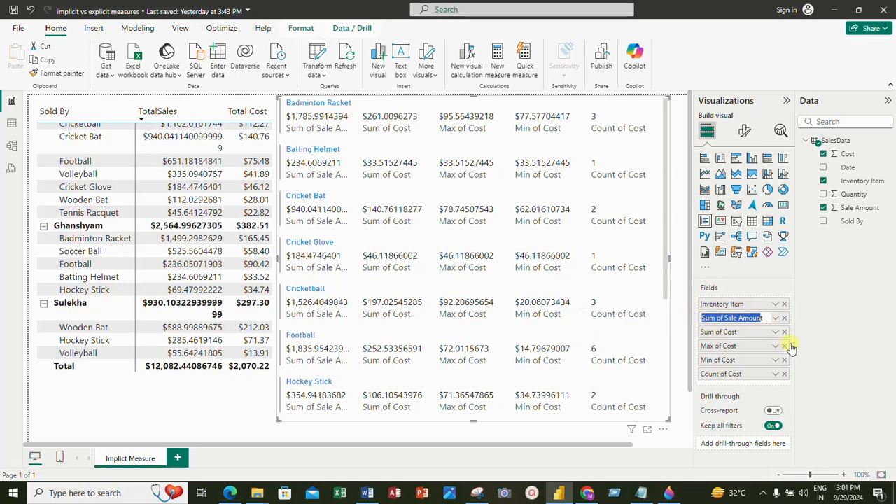
pyautogui.press('BackSpace')
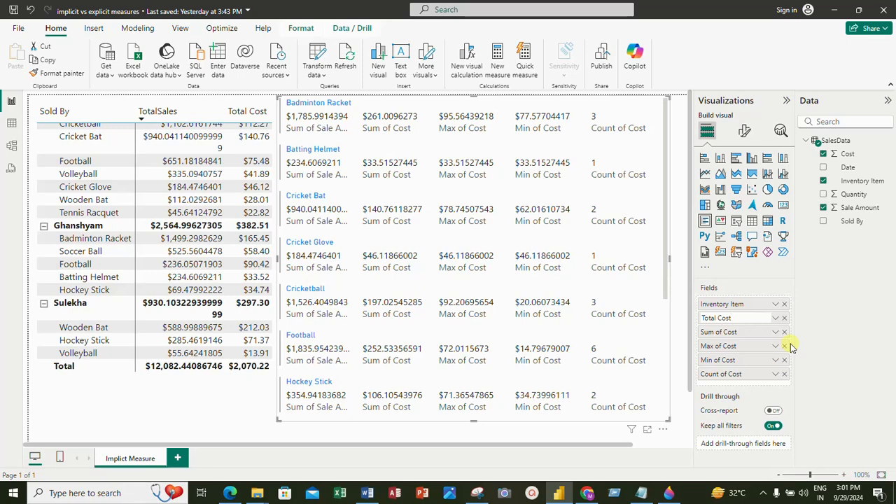
pyautogui.press('Return')
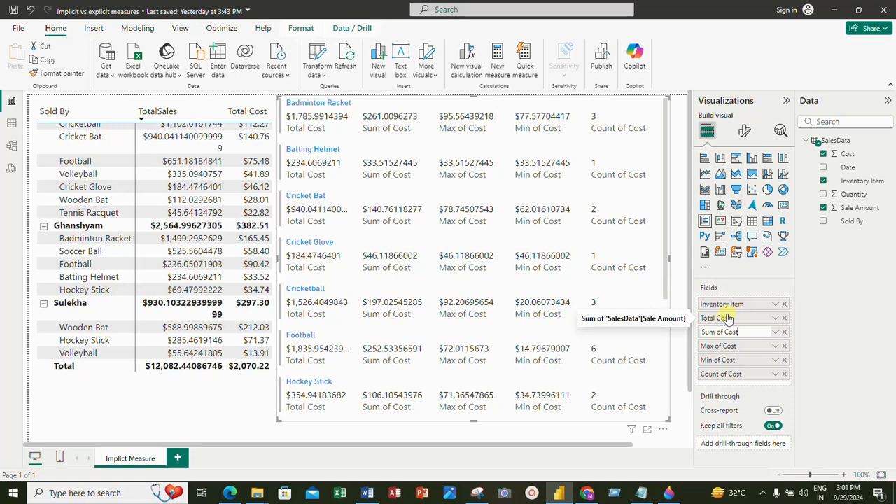
# Rename the card's Sale Amount value as Total Sales
pyautogui.click(728, 319)
pyautogui.doubleClick(728, 318)
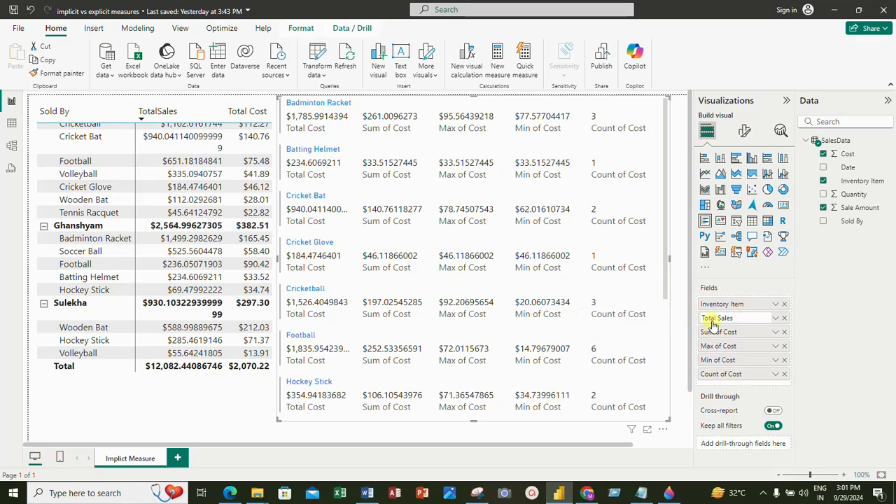
pyautogui.click(713, 330)
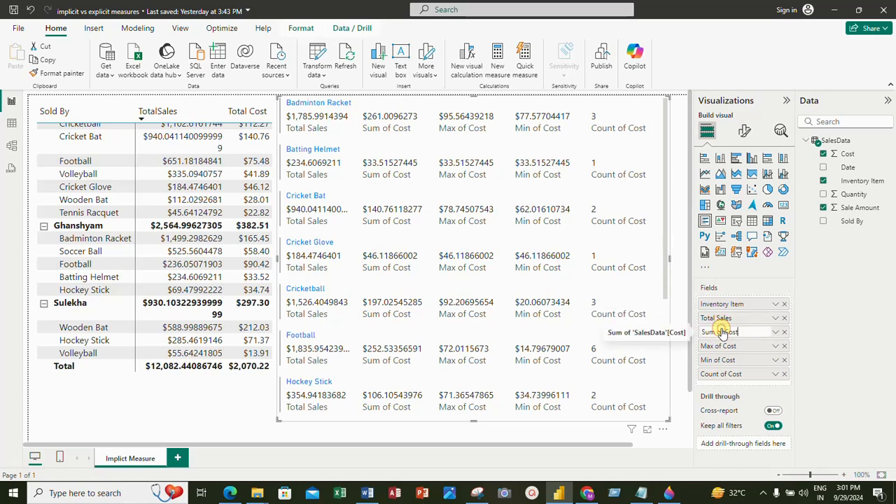
# Rename the card's Sum of Cost value as Total Cost
pyautogui.doubleClick(719, 331)
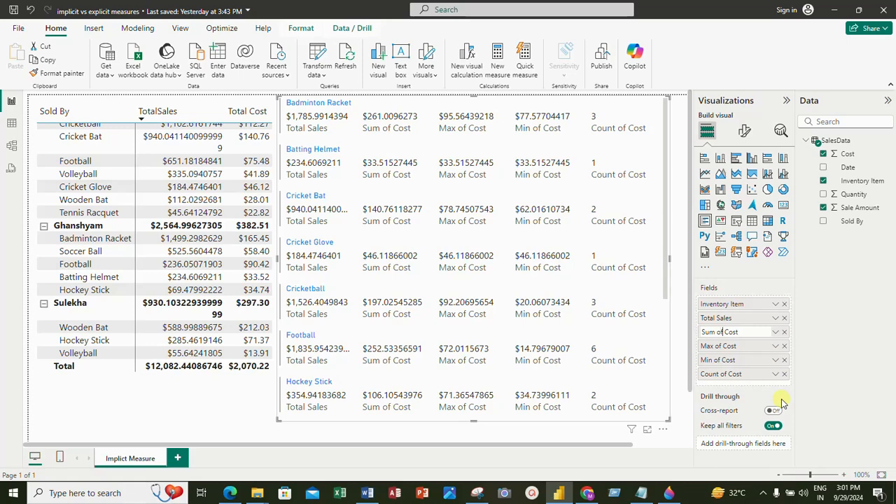
pyautogui.press('BackSpace')
pyautogui.press('BackSpace')
pyautogui.write('Tota')
# Shorten the names of the card's maximum and minimum cost values to Max Cost and Min Cost
pyautogui.click(728, 347)
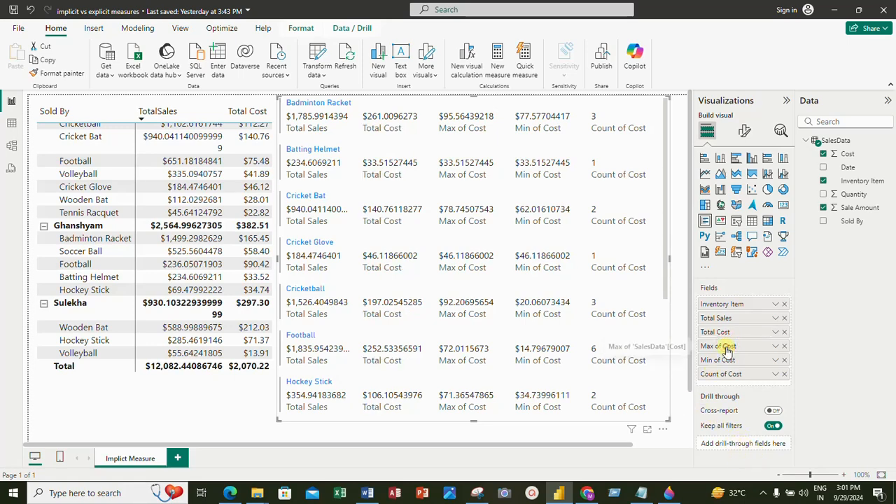
pyautogui.doubleClick(728, 347)
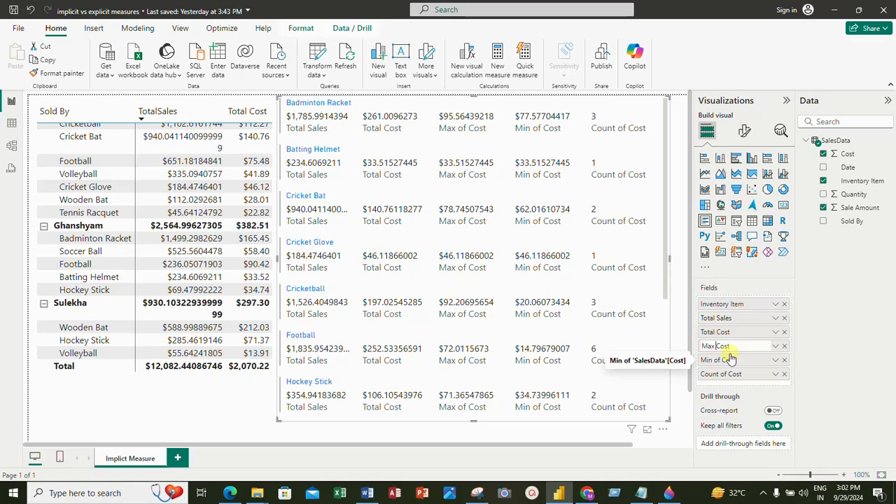
pyautogui.click(719, 360)
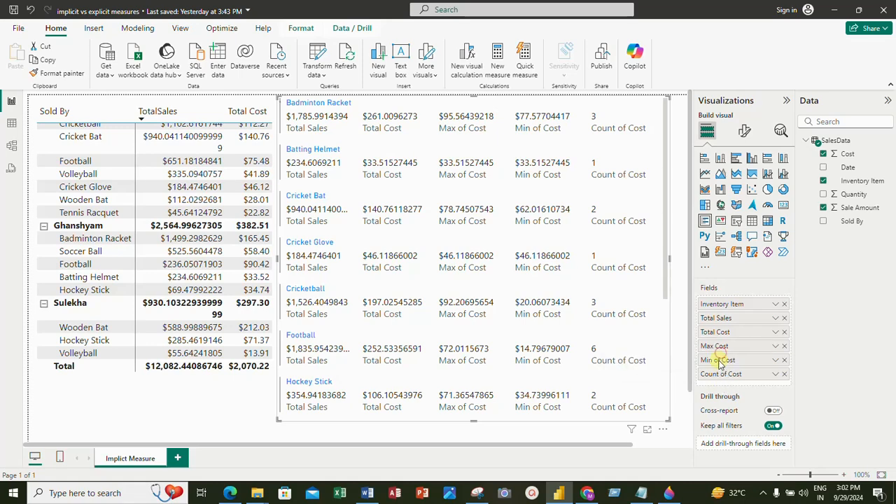
pyautogui.doubleClick(719, 360)
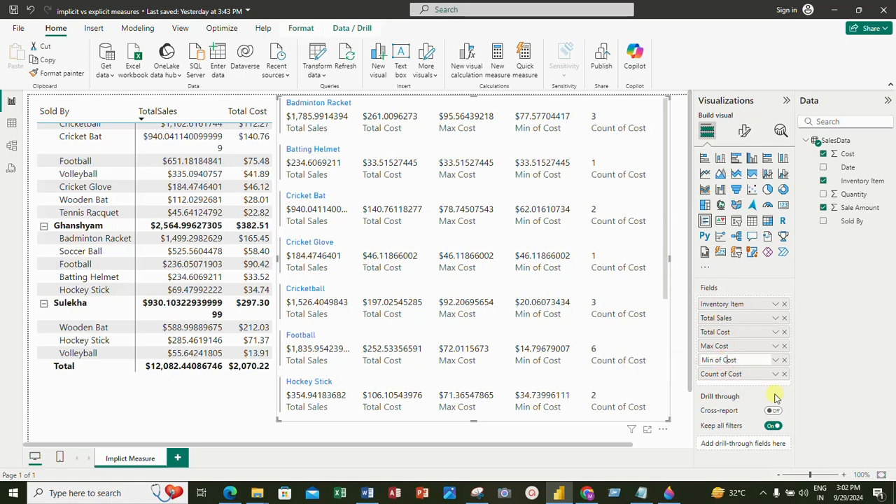
pyautogui.press('BackSpace')
# Rename the card's Count of Cost value as Item Count
pyautogui.click(720, 375)
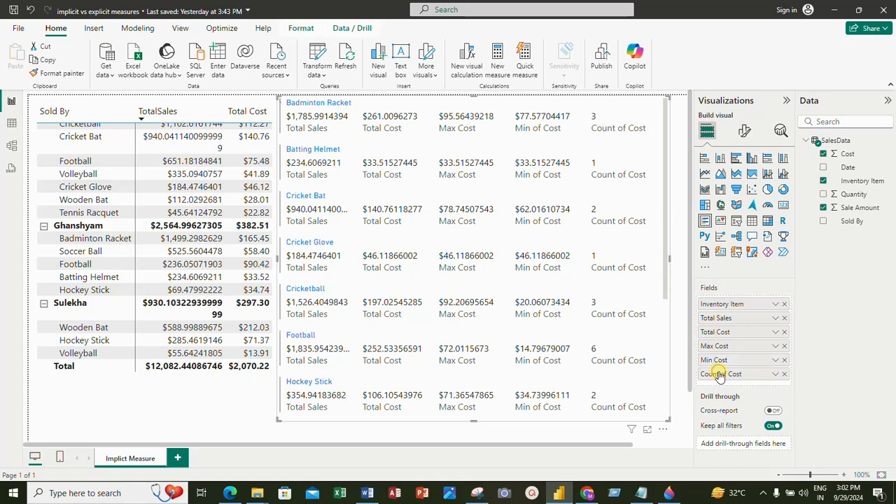
pyautogui.doubleClick(719, 375)
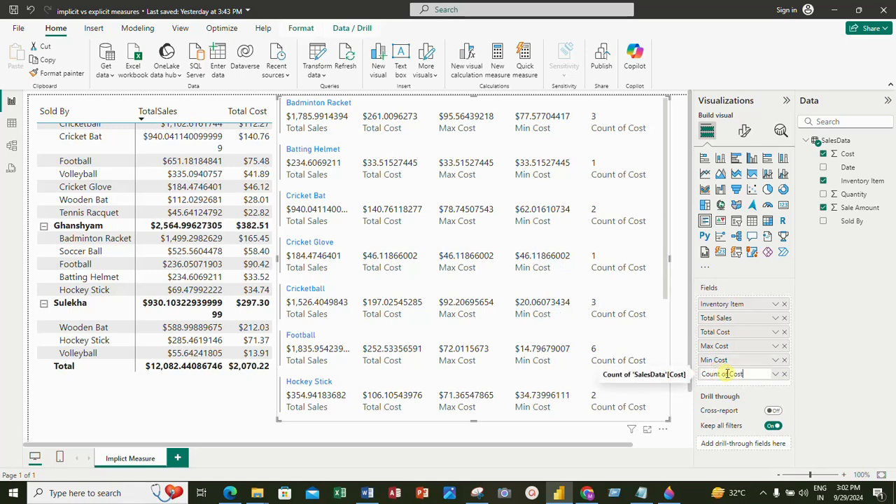
pyautogui.click(729, 374)
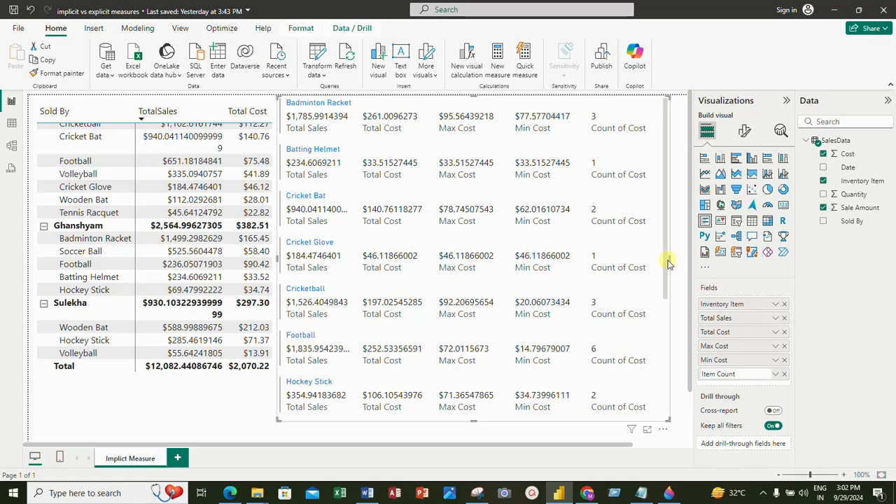
pyautogui.press('Return')
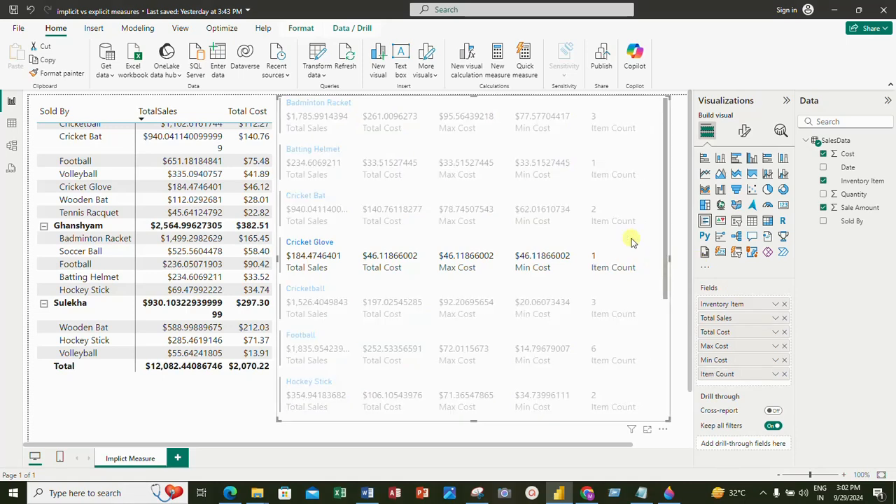
# Cross-filter the matrix by the Cricket Glove card and by the Badminton Racket card, and clear the selection
pyautogui.click(630, 241)
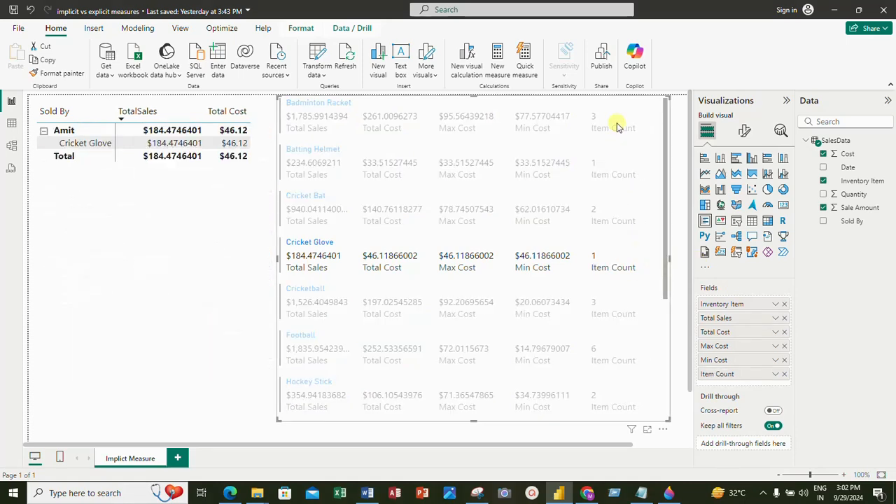
pyautogui.click(492, 104)
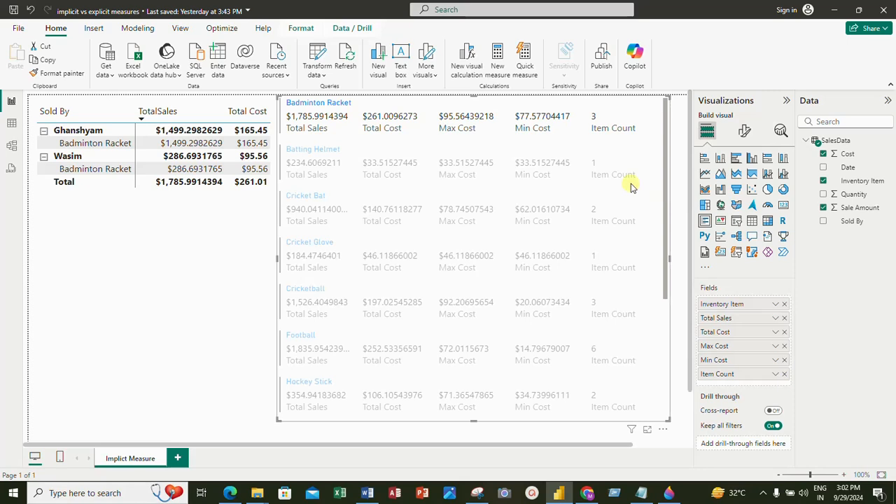
pyautogui.click(501, 103)
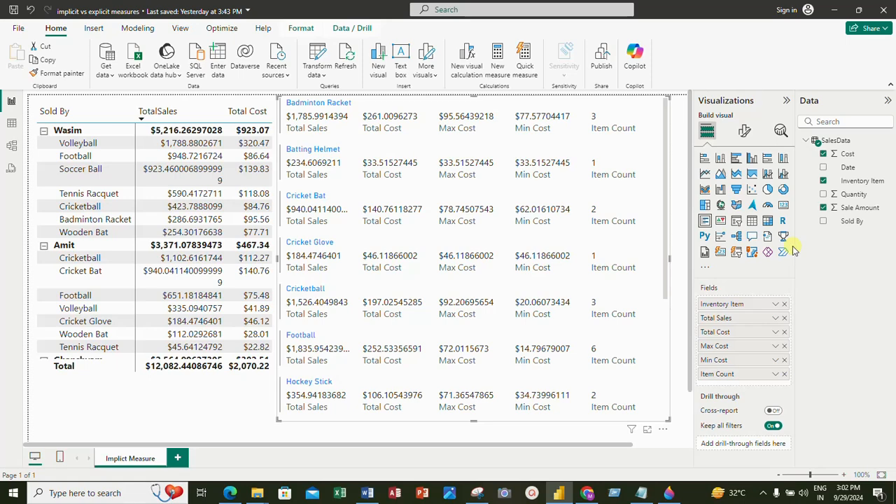
# Search the multi-row card's format options for "value" and deselect the card
pyautogui.click(744, 133)
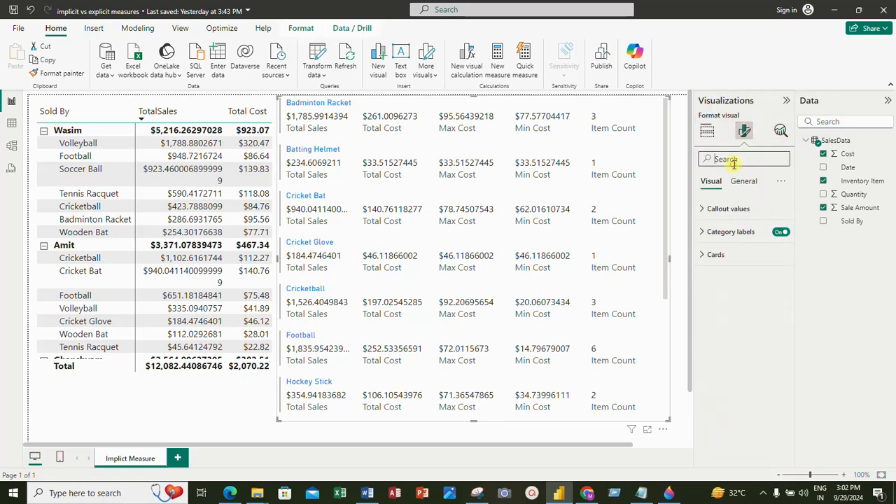
pyautogui.write('value')
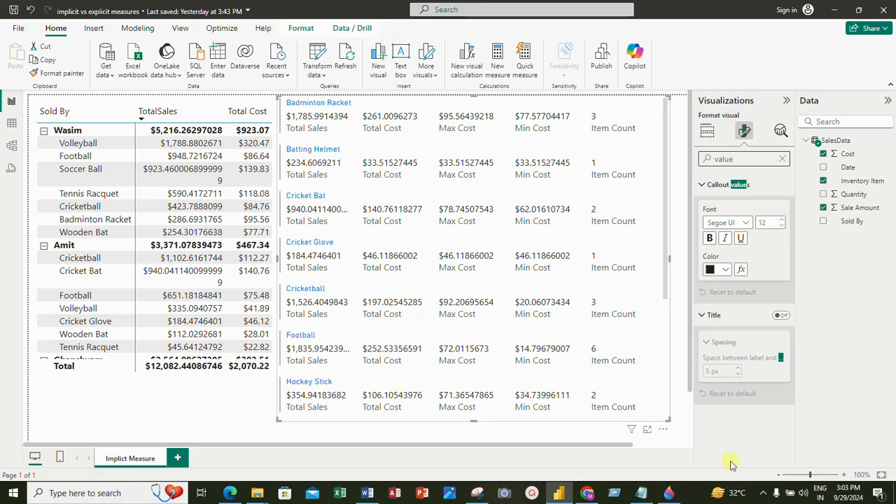
pyautogui.click(110, 403)
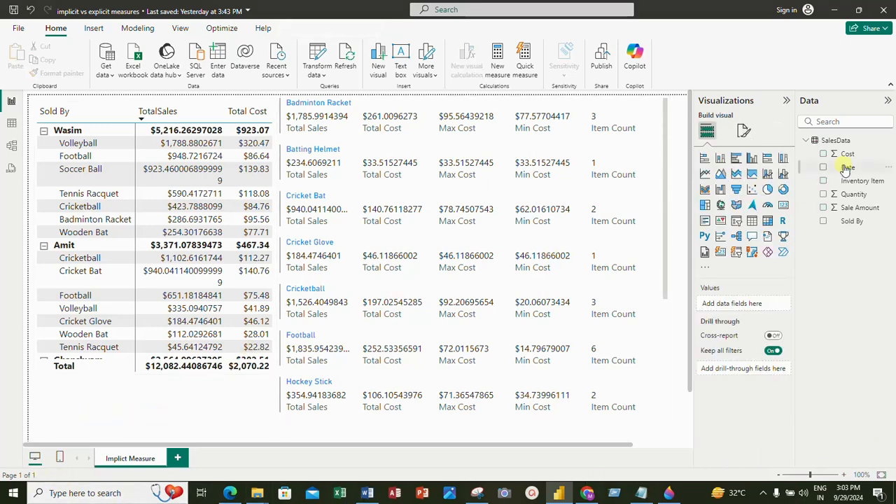
# Add a new report page and name it Explicit Measure
pyautogui.click(177, 459)
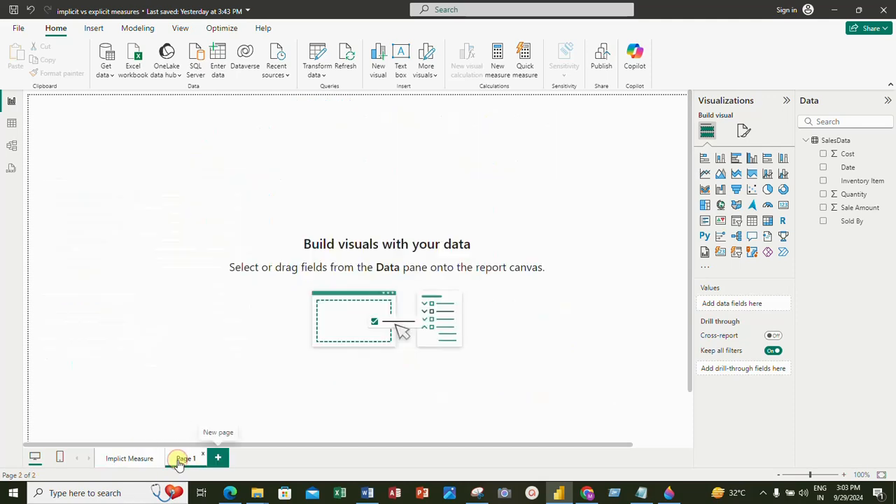
pyautogui.doubleClick(178, 461)
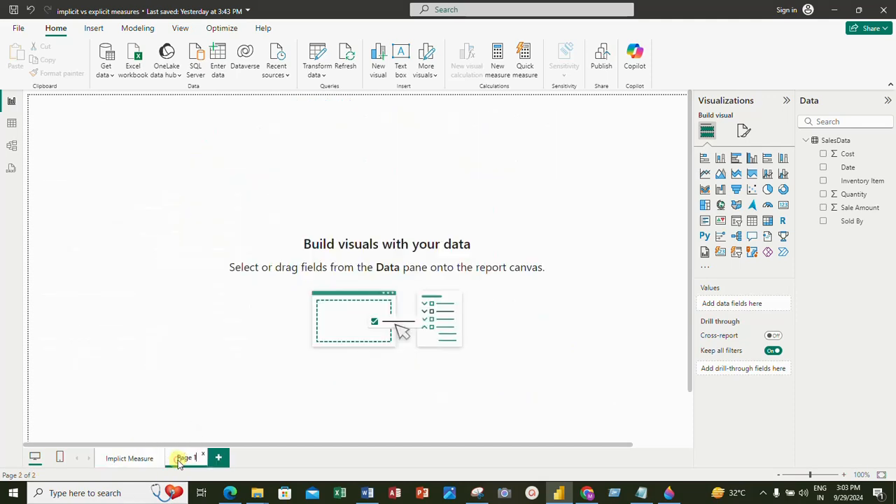
pyautogui.press('BackSpace')
pyautogui.press('BackSpace')
pyautogui.press('BackSpace')
pyautogui.press('BackSpace')
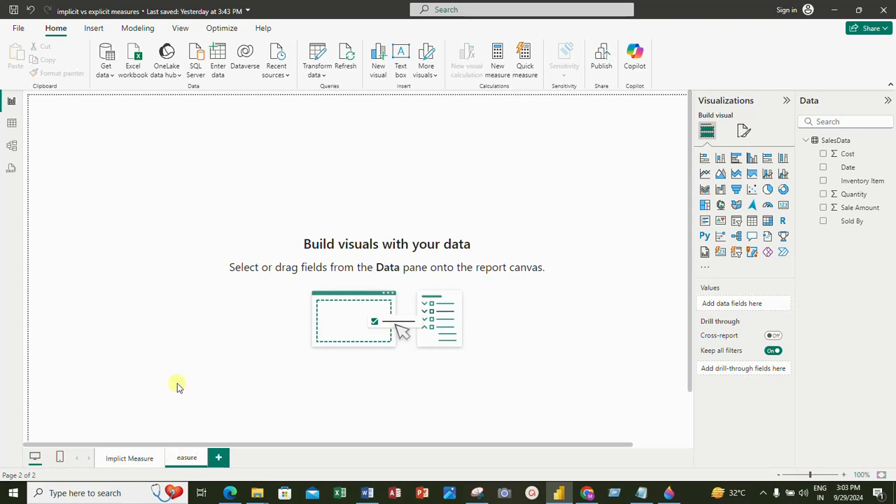
pyautogui.press('Return')
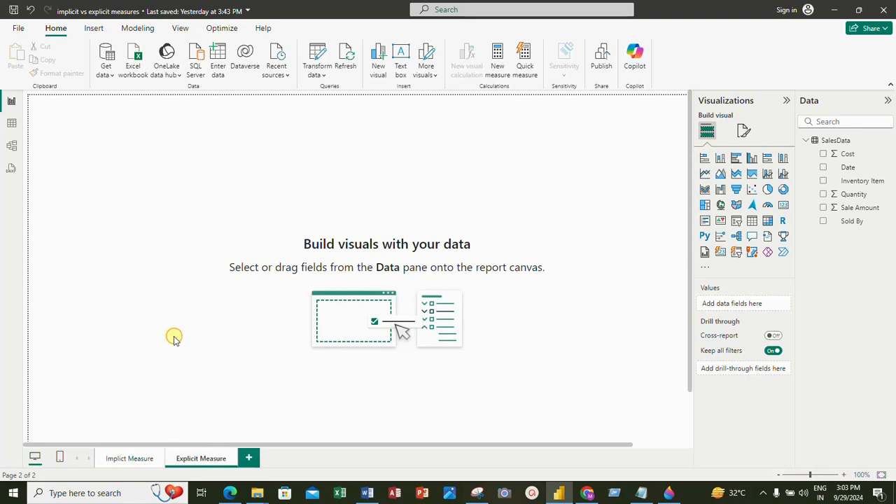
# Copy the Sold By matrix from the Implict Measure page and paste it onto the Explicit Measure page
pyautogui.click(133, 454)
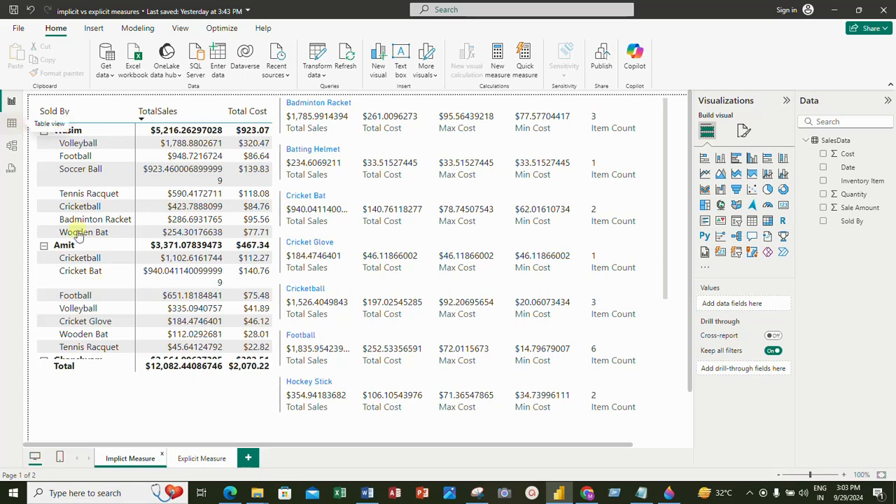
pyautogui.click(133, 106)
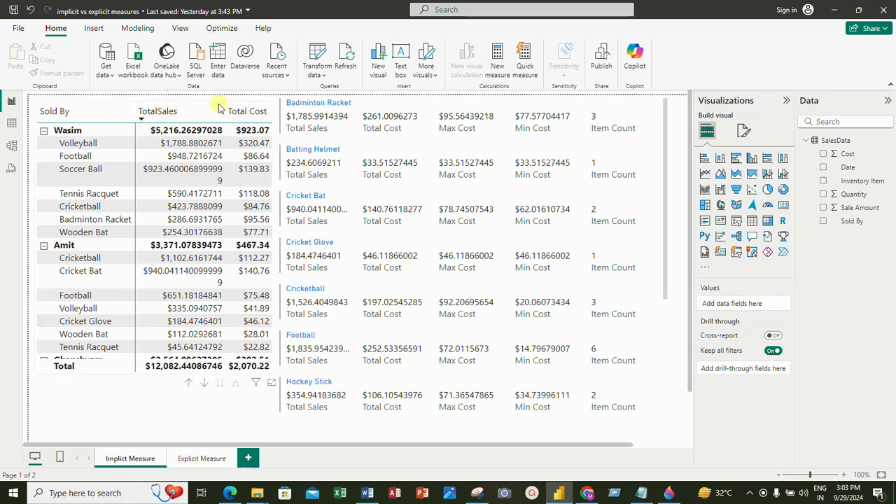
pyautogui.click(64, 112)
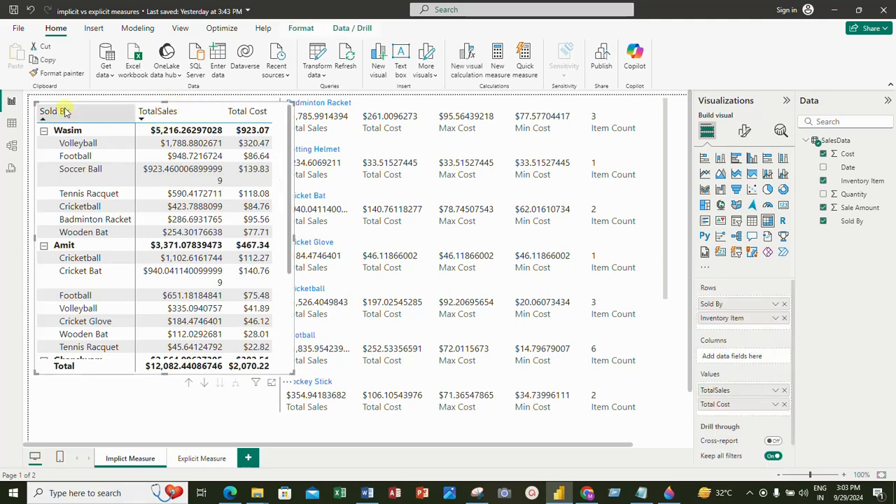
pyautogui.hotkey('ctrl', 'c')
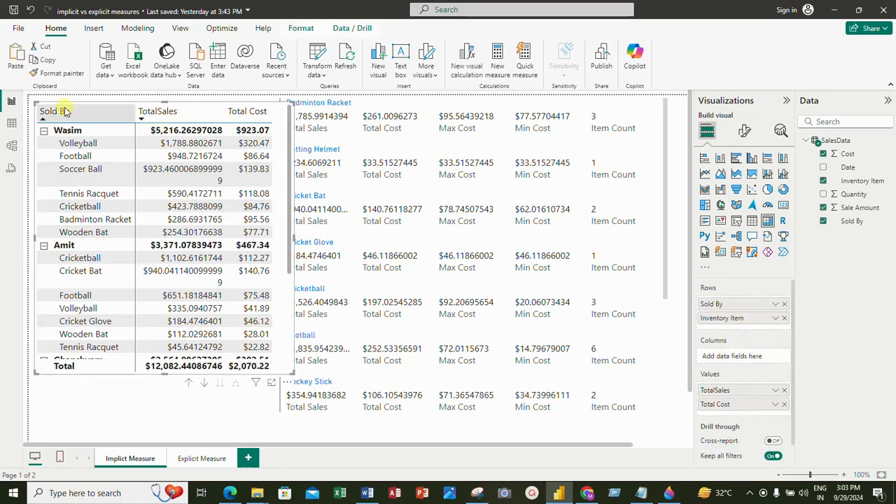
pyautogui.click(194, 460)
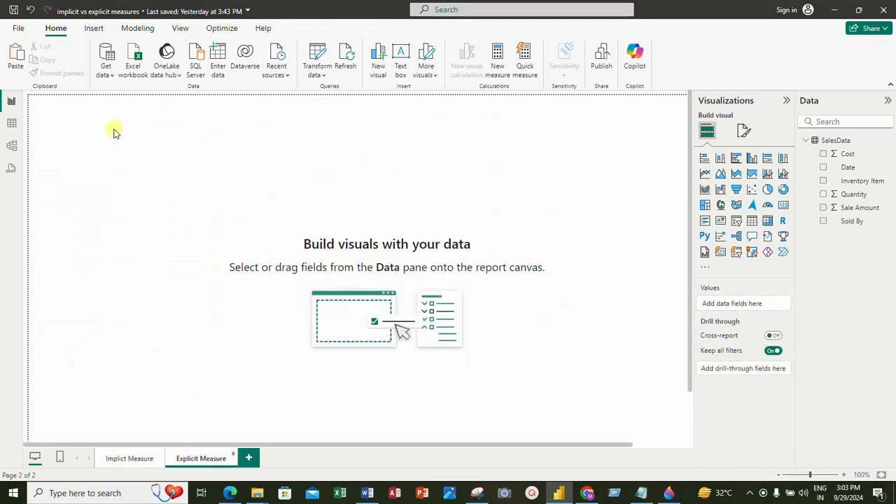
pyautogui.hotkey('ctrl', 'v')
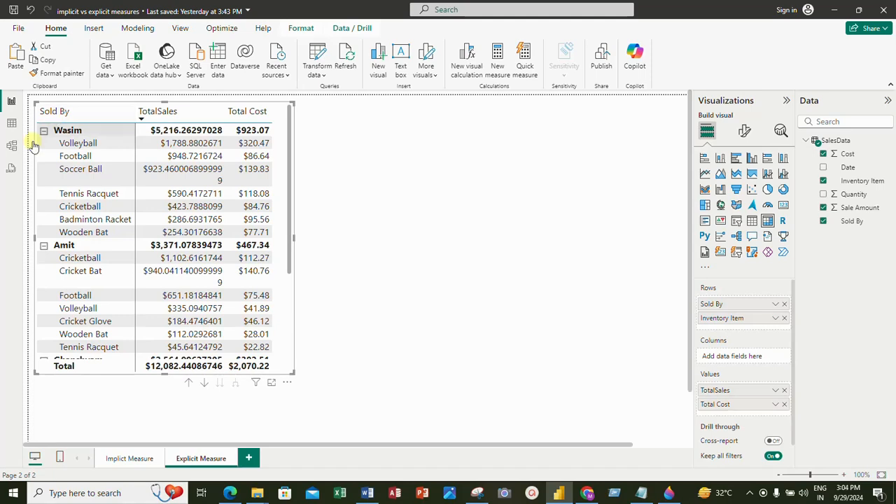
# In the SalesData table view, create the measure Total Sales = SUM(SalesData[Sale Amount])
pyautogui.click(11, 124)
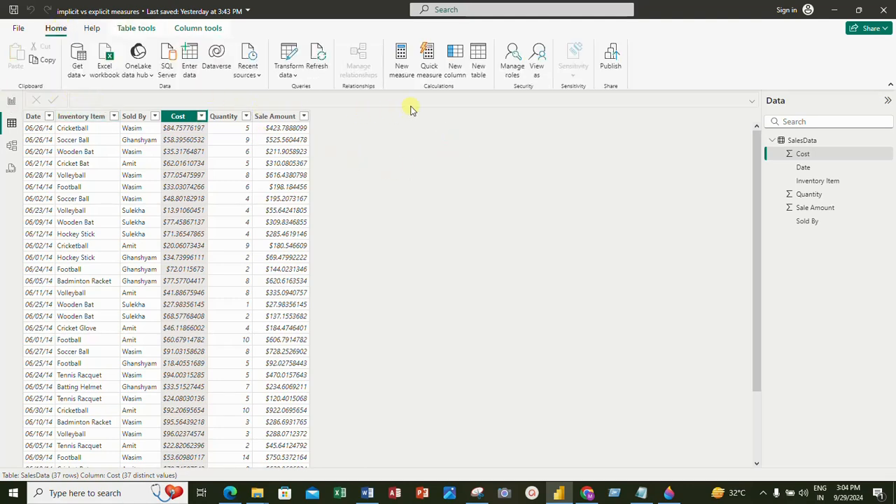
pyautogui.click(400, 65)
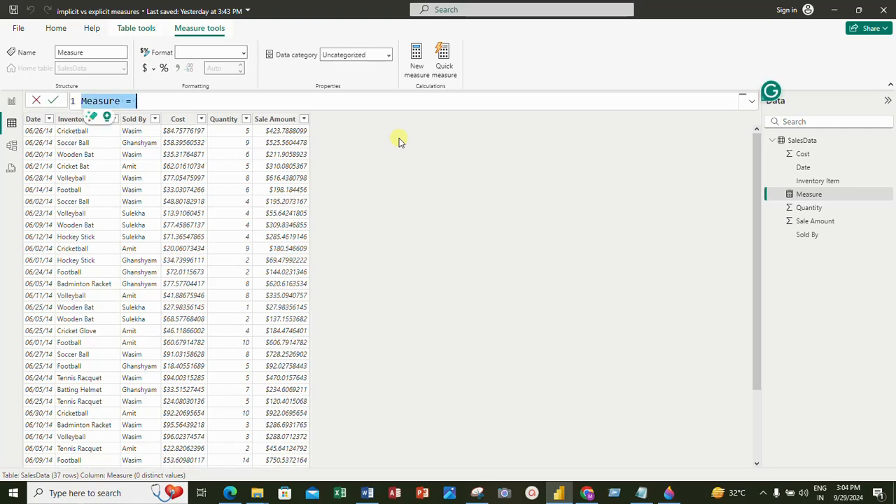
pyautogui.scroll(3, 200, 106)
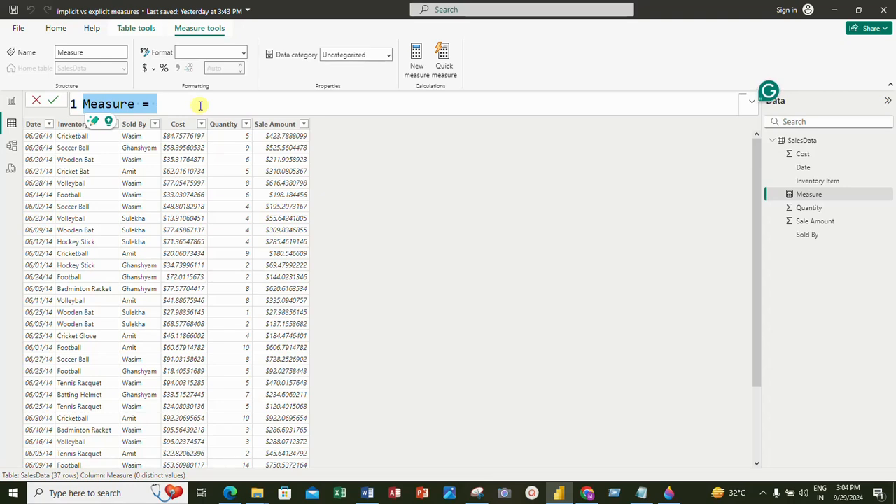
pyautogui.write('T')
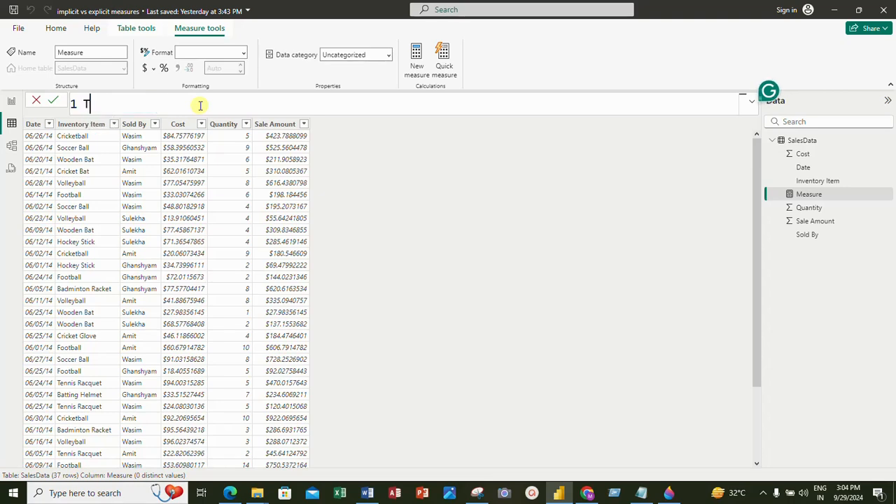
pyautogui.write('otal Sales ')
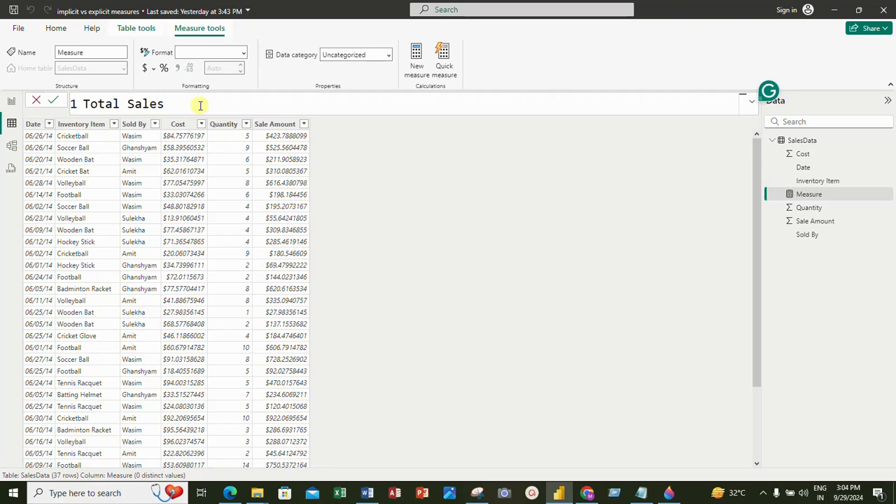
pyautogui.write('= sum')
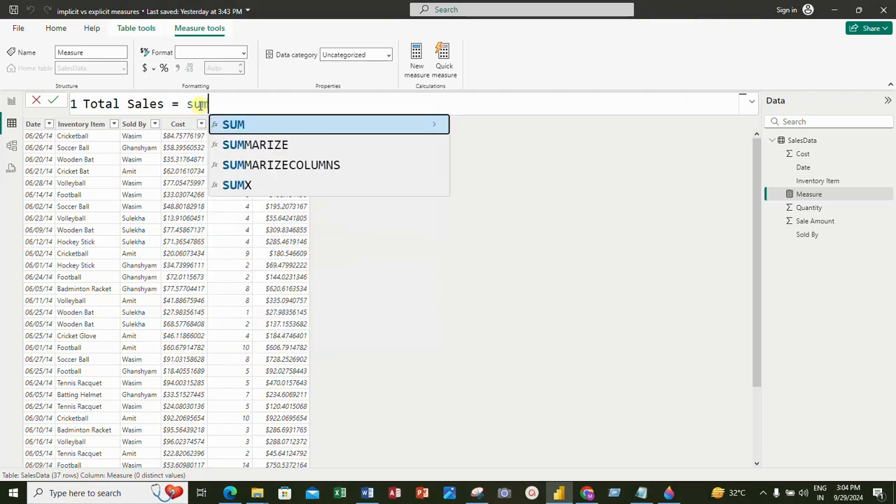
pyautogui.press('Tab')
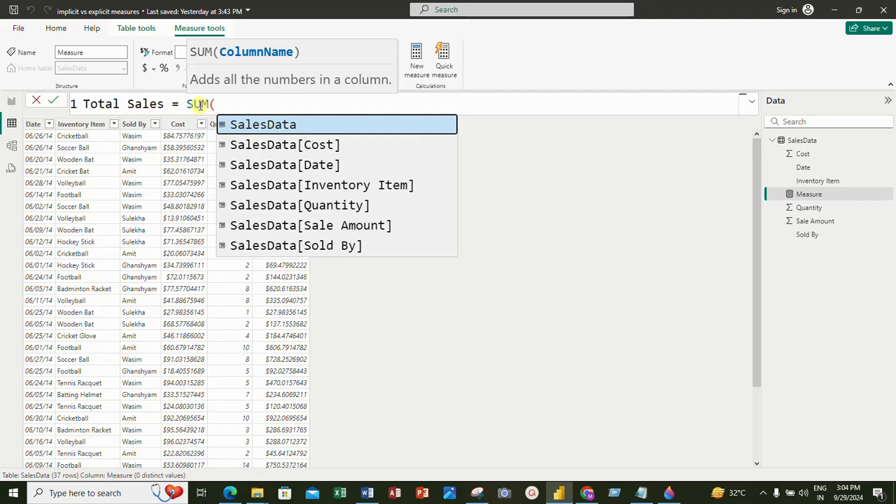
pyautogui.click(237, 226)
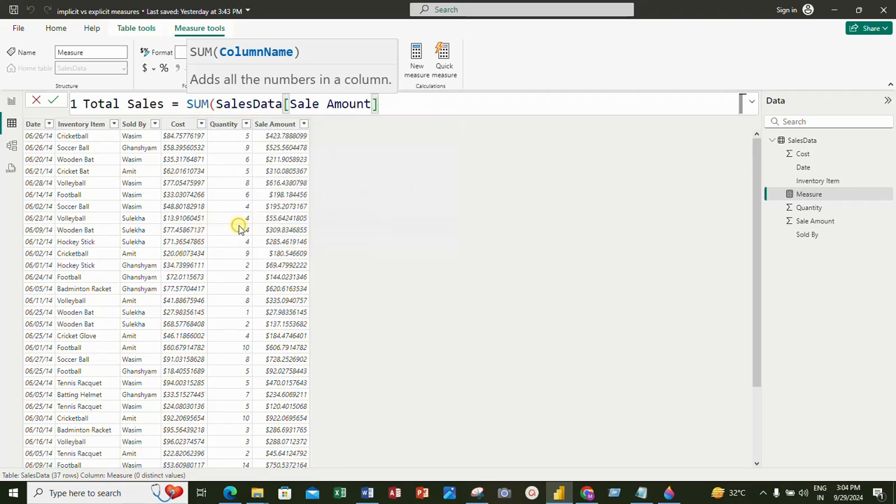
pyautogui.write(')')
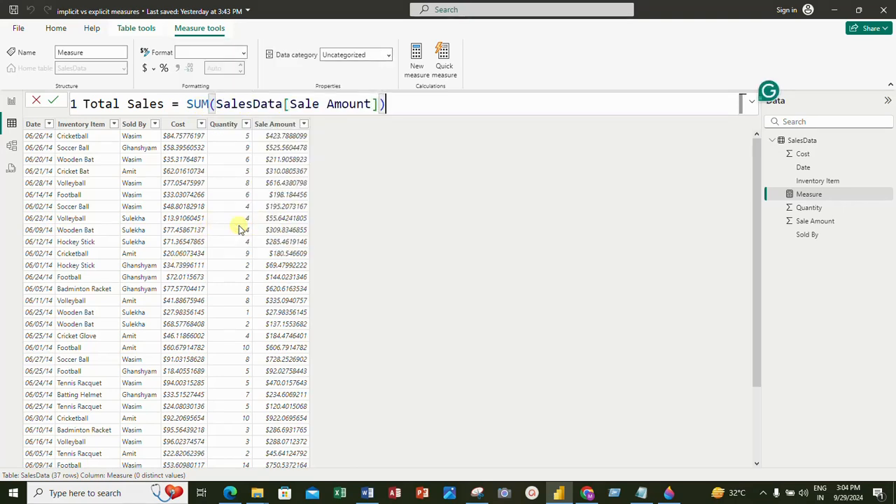
pyautogui.press('Return')
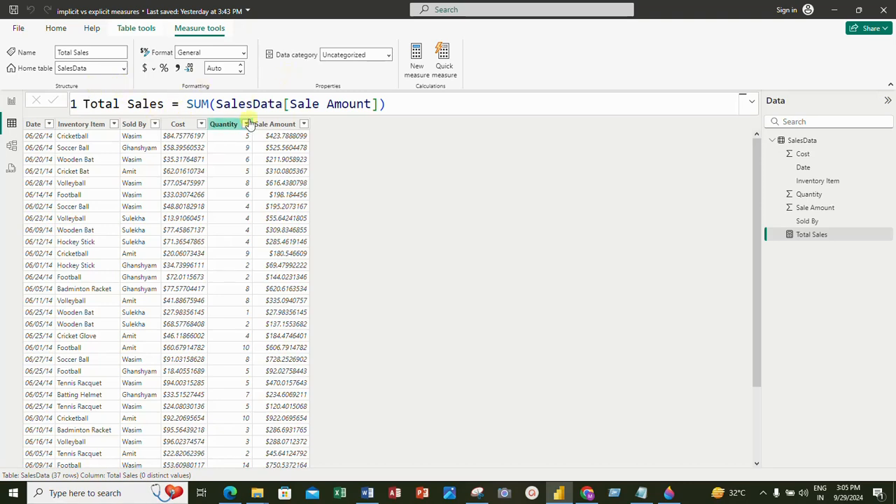
# Format the Total Sales measure as currency with a thousands separator and 2 decimal places
pyautogui.click(145, 68)
pyautogui.click(179, 69)
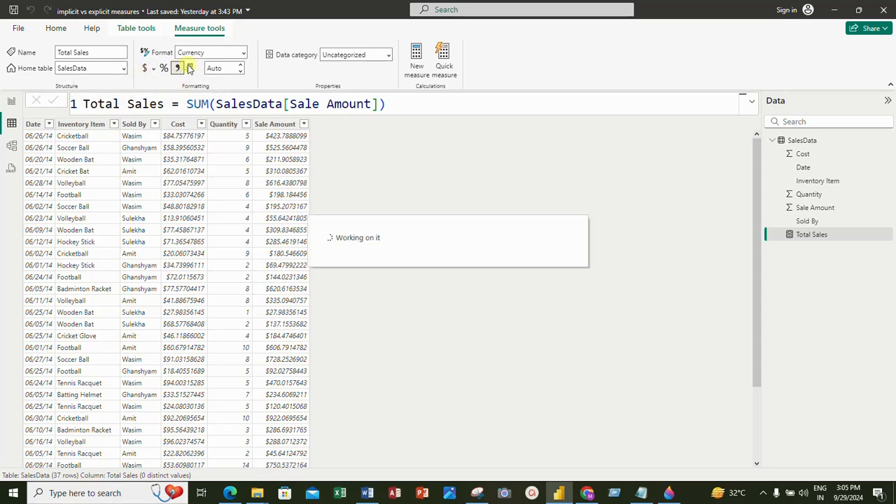
pyautogui.doubleClick(229, 70)
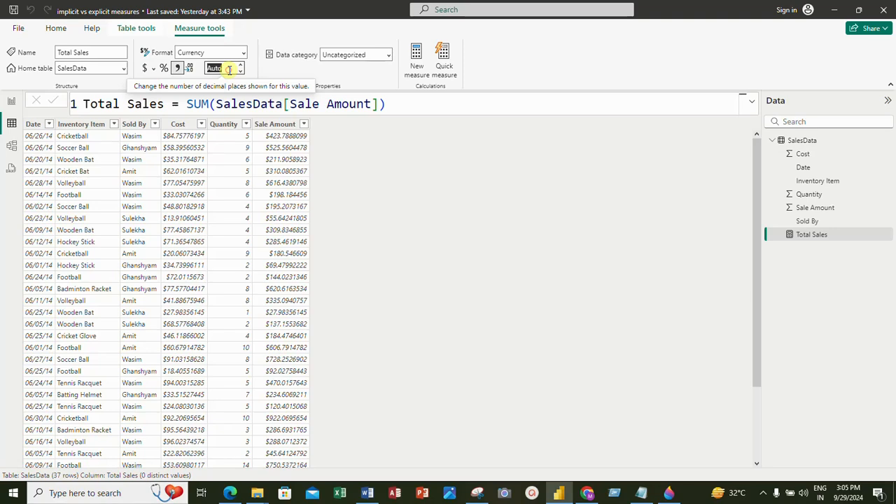
pyautogui.write('2')
pyautogui.press('Return')
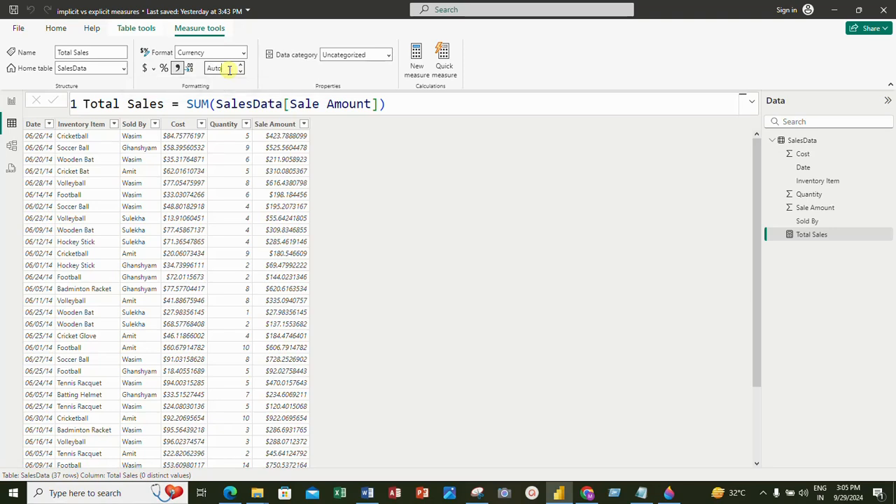
pyautogui.click(323, 181)
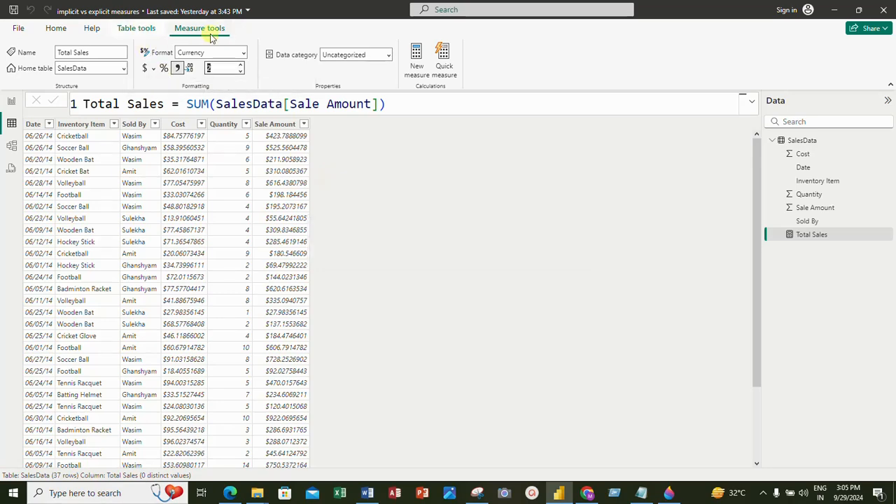
# Create the measure TotalCost = sum(SalesData[Cost]) in the SalesData table
pyautogui.click(416, 59)
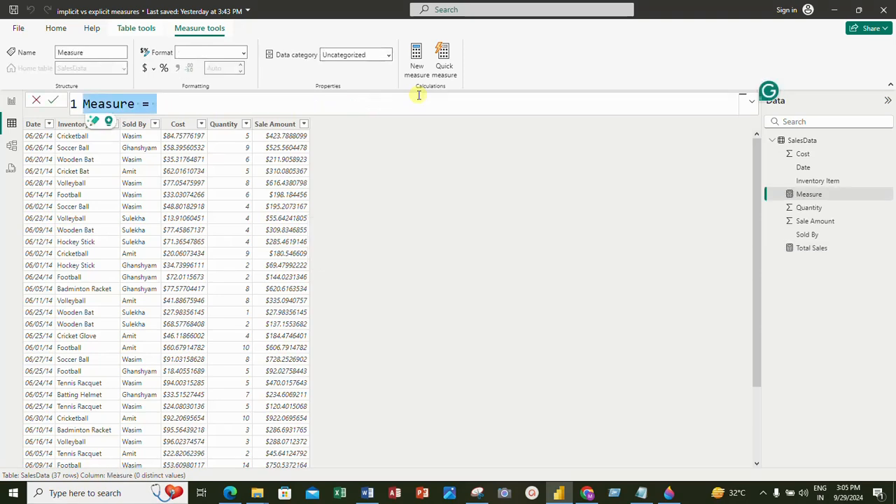
pyautogui.write('Total')
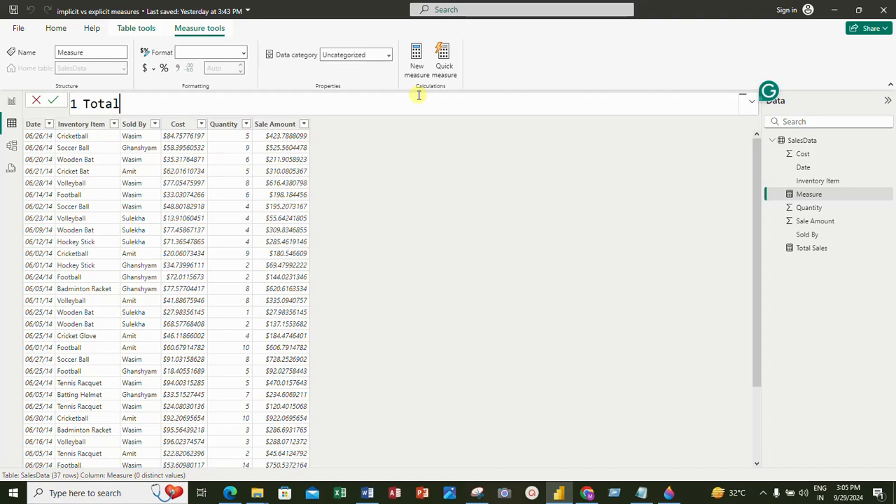
pyautogui.write('Cost = sum')
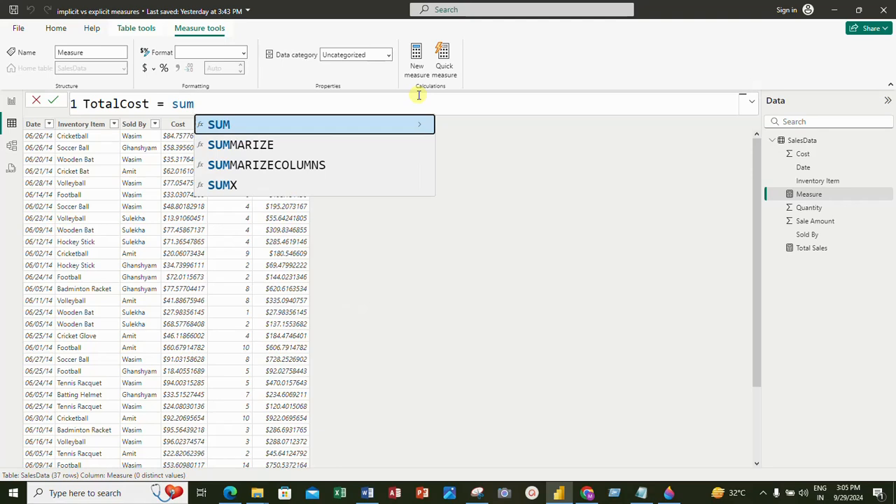
pyautogui.write('(')
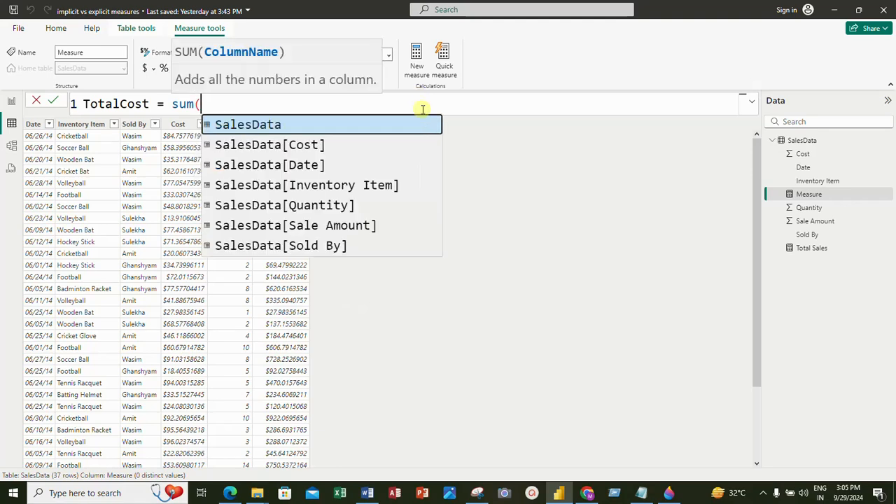
pyautogui.click(287, 145)
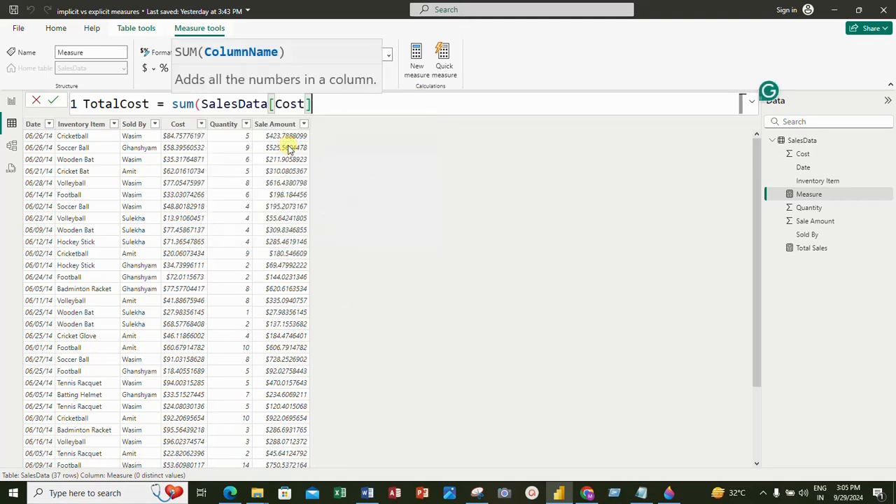
pyautogui.write(')')
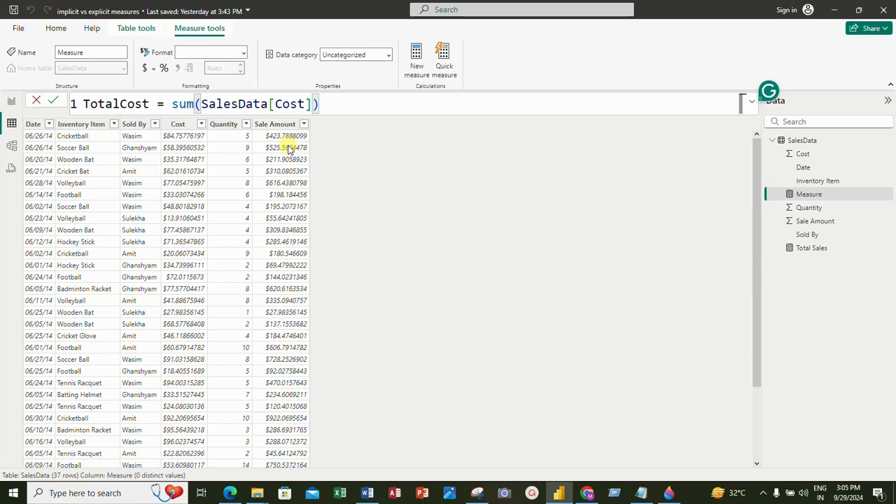
pyautogui.press('Return')
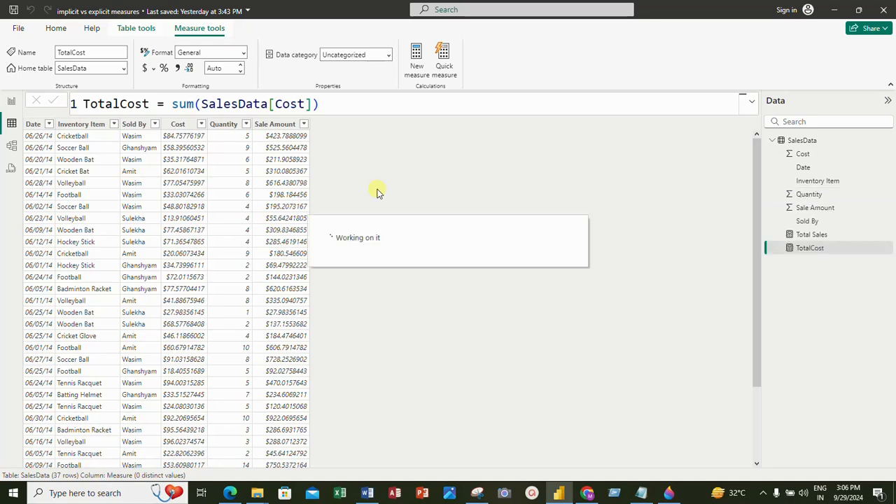
# Format the TotalCost measure as currency with 2 decimal places
pyautogui.click(145, 69)
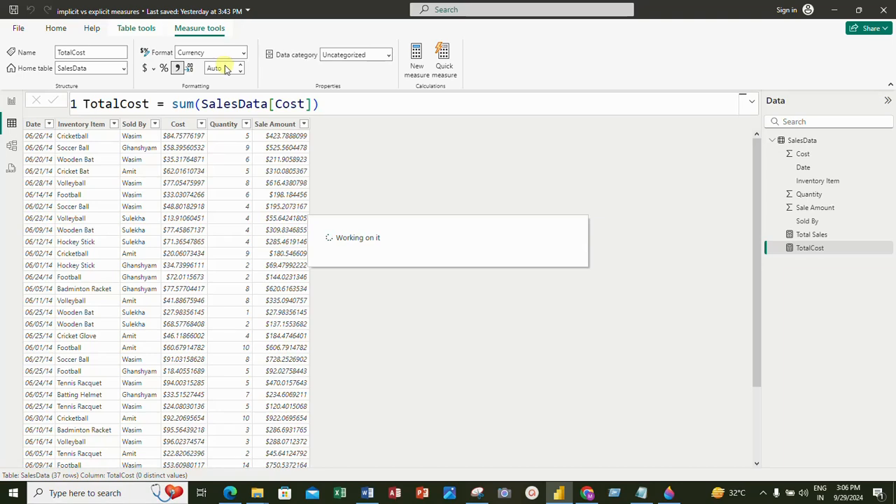
pyautogui.click(224, 68)
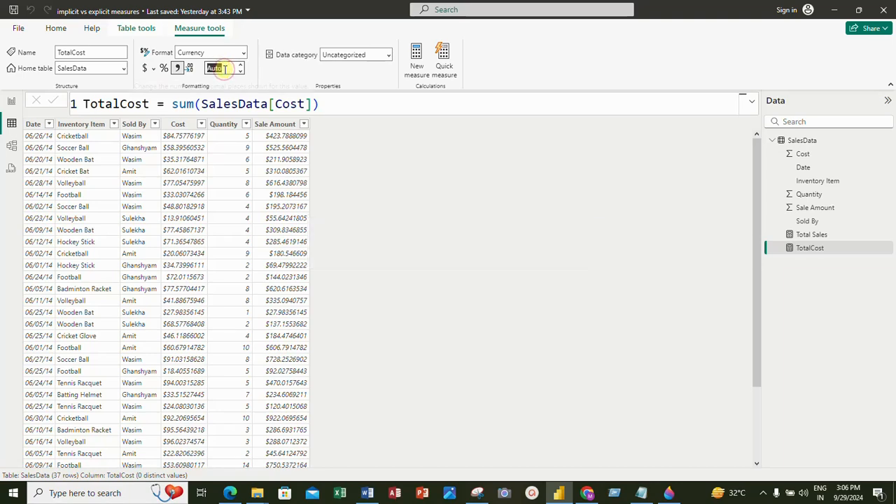
pyautogui.write('2')
pyautogui.press('Return')
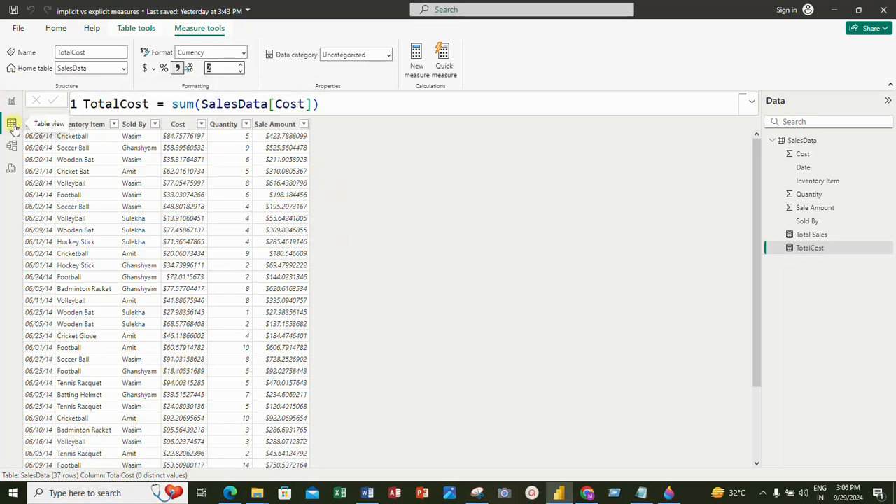
# In the report's Explicit Measure matrix, replace the implicit TotalSales and Total Cost values with the Total Sales and TotalCost measures
pyautogui.click(11, 101)
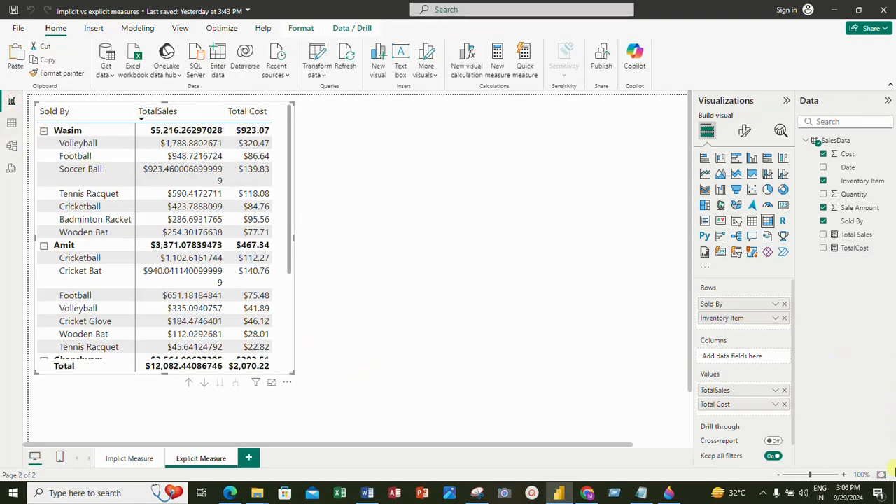
pyautogui.click(784, 390)
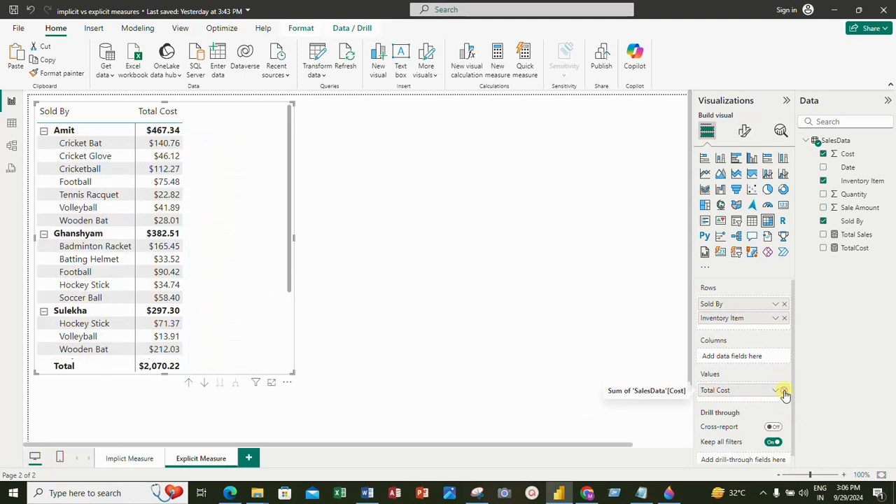
pyautogui.click(784, 390)
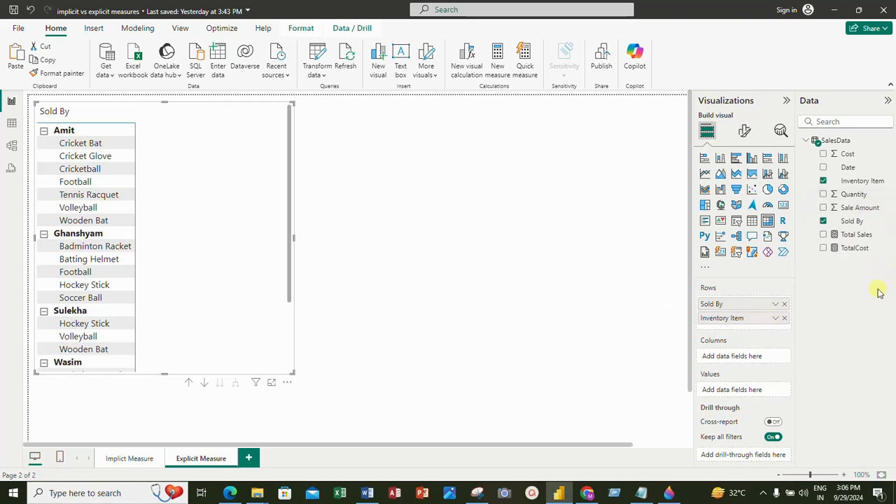
pyautogui.click(823, 235)
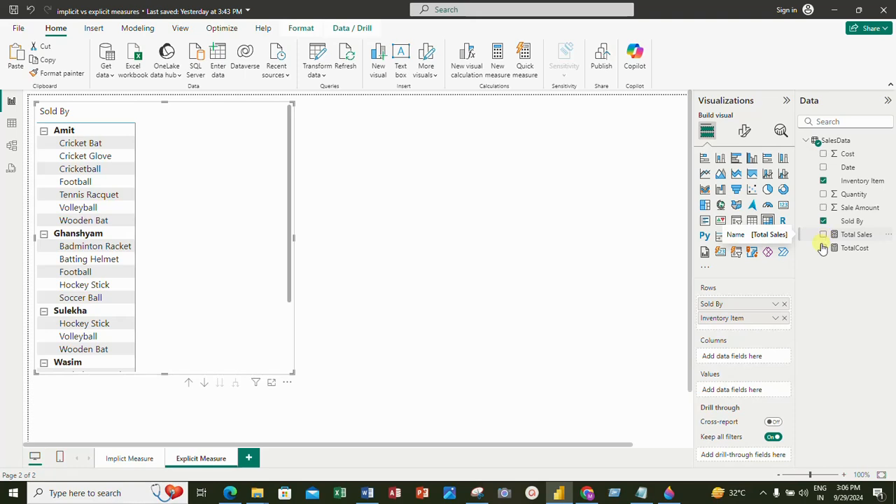
pyautogui.click(824, 249)
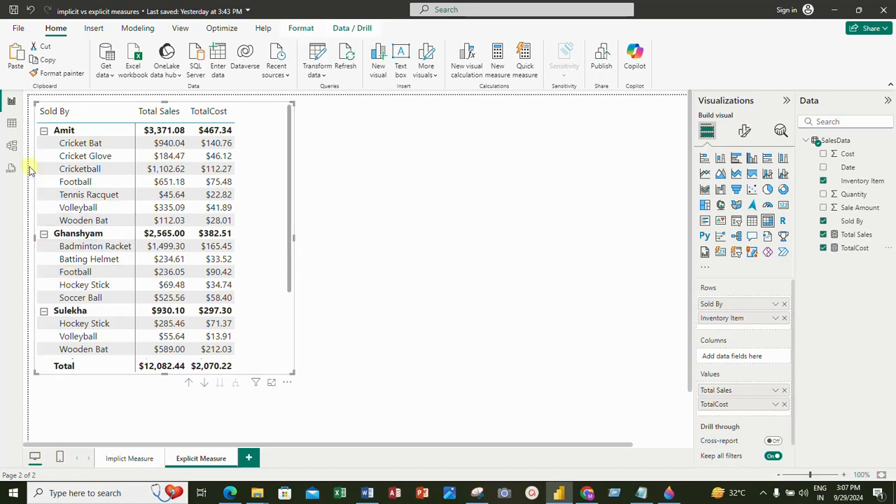
# In the table view, create the measure Maximum Cost = MAX(SalesData[Cost]) in the SalesData table
pyautogui.click(12, 122)
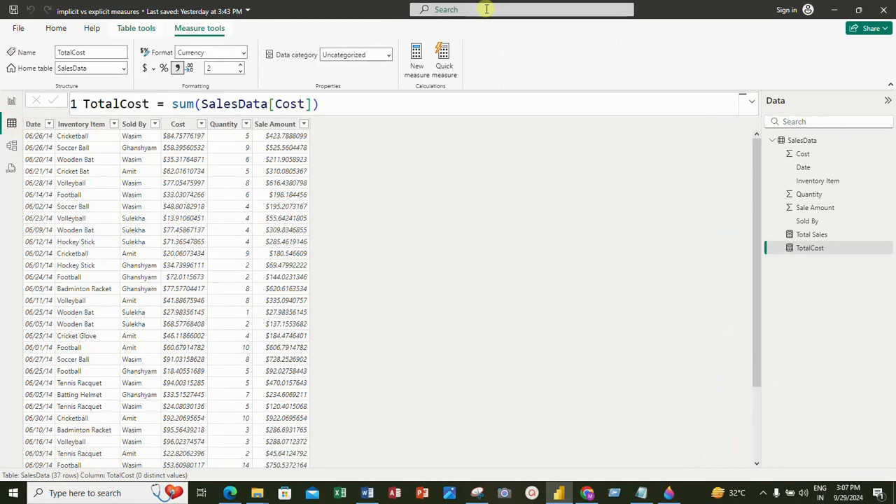
pyautogui.click(137, 29)
pyautogui.click(56, 28)
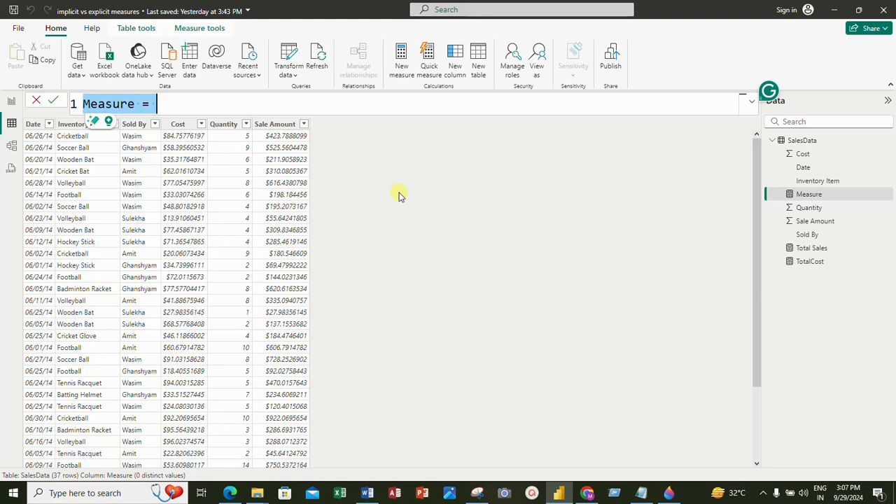
pyautogui.write('Ma')
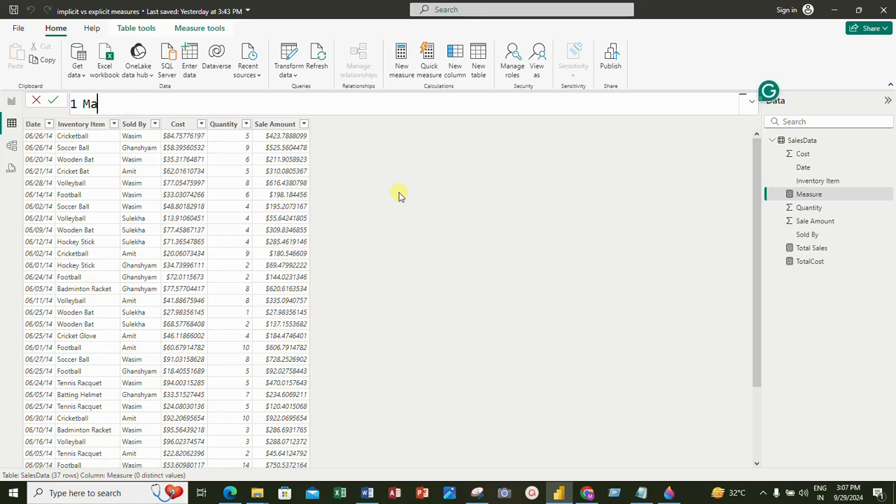
pyautogui.write('ximum')
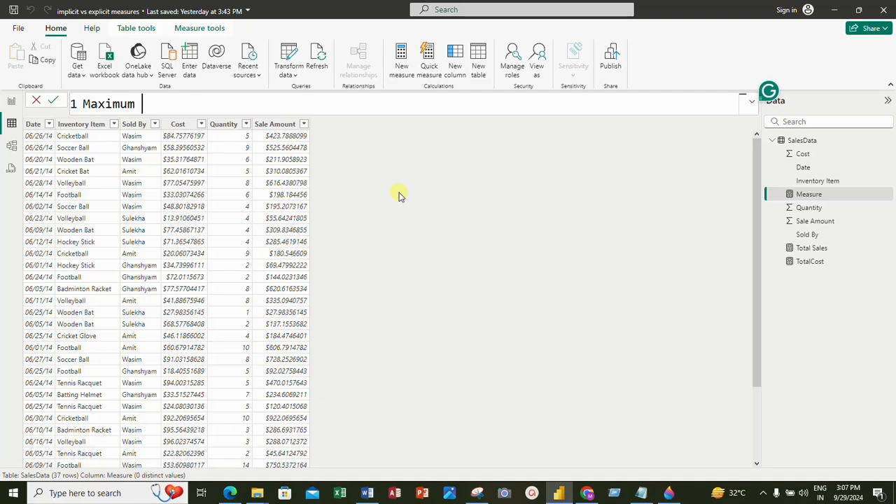
pyautogui.write(' Cost = max')
pyautogui.press('Tab')
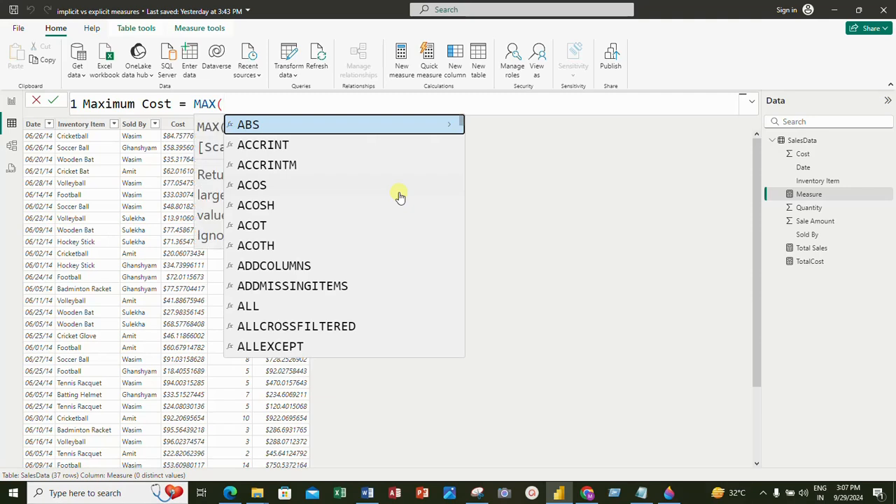
pyautogui.write('cost')
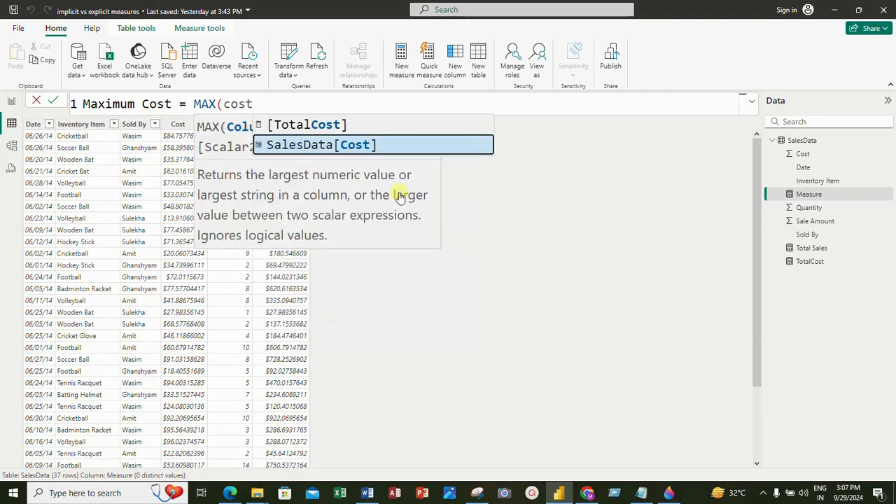
pyautogui.click(342, 145)
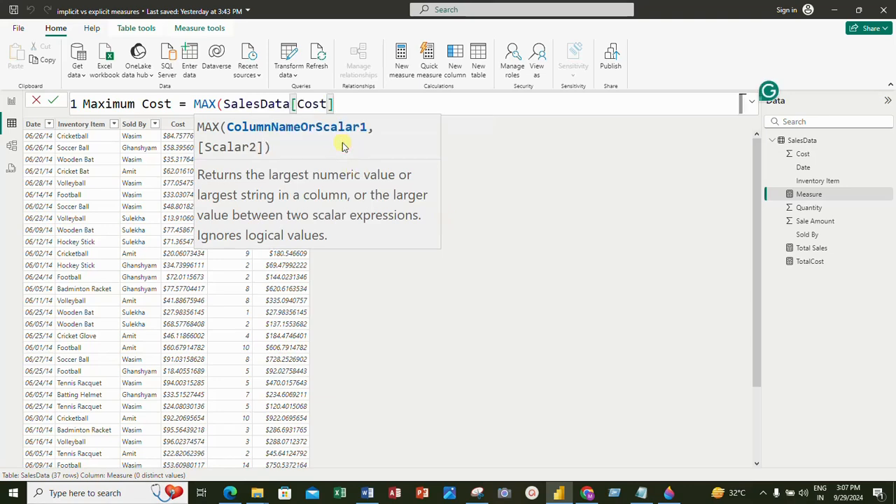
pyautogui.write(')')
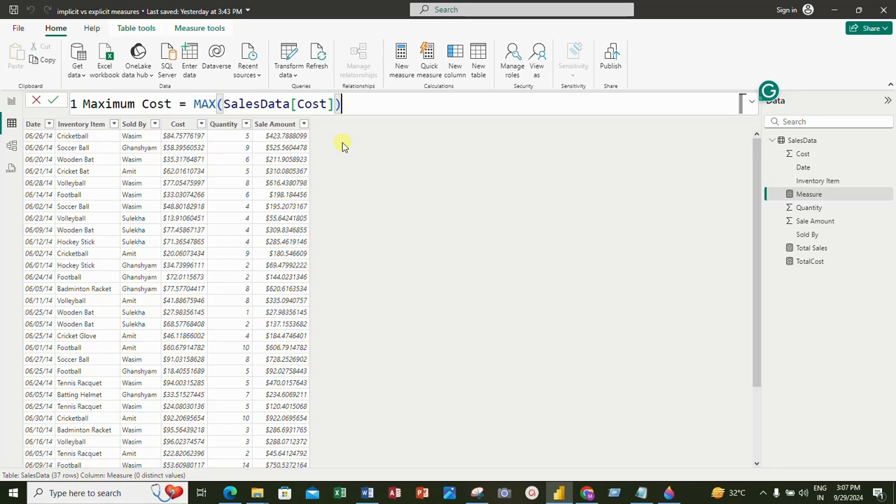
pyautogui.press('Return')
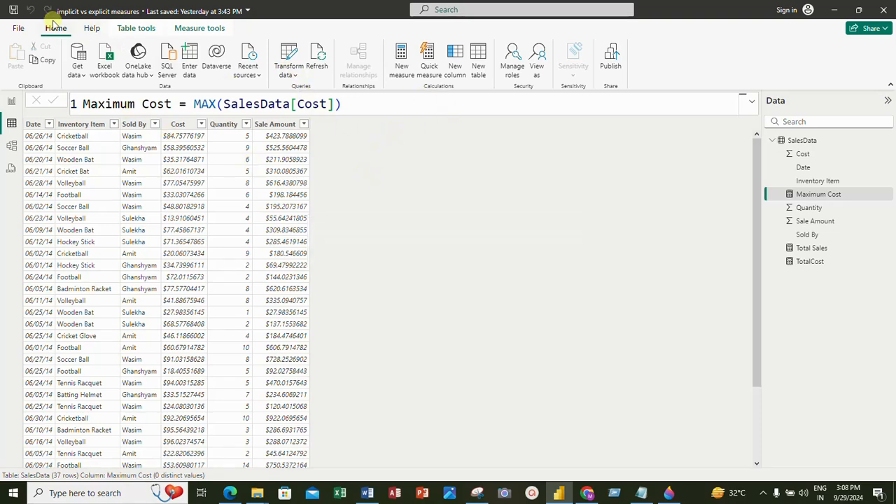
# Format the Maximum Cost measure as currency with 2 decimal places
pyautogui.click(127, 31)
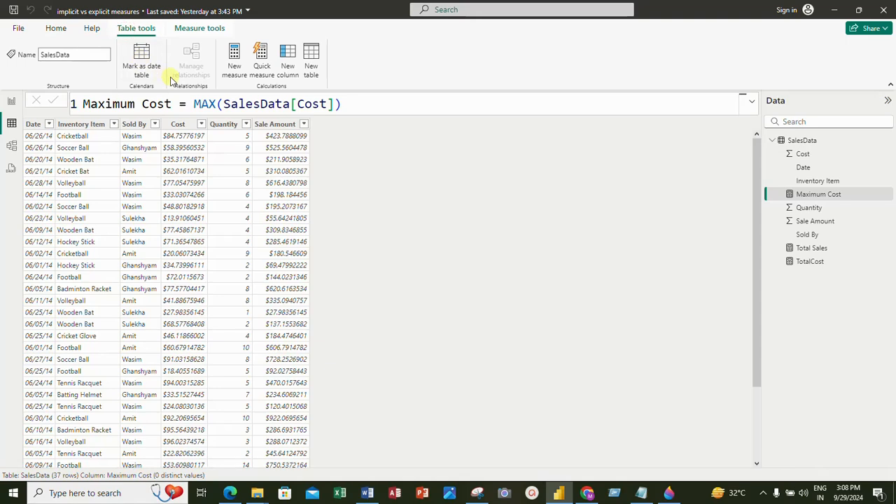
pyautogui.click(358, 109)
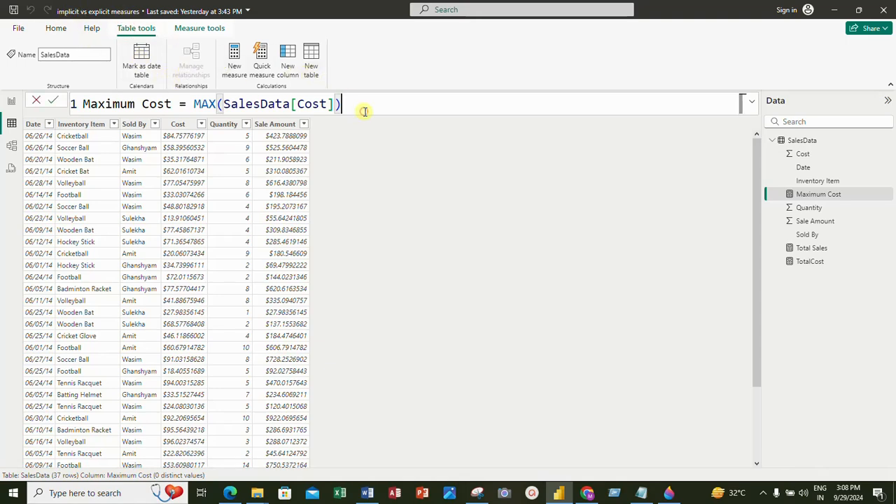
pyautogui.click(49, 31)
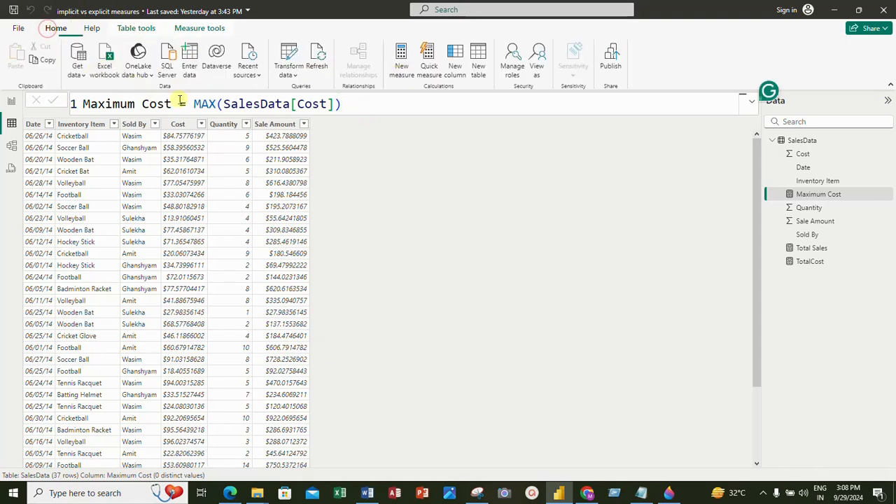
pyautogui.click(366, 106)
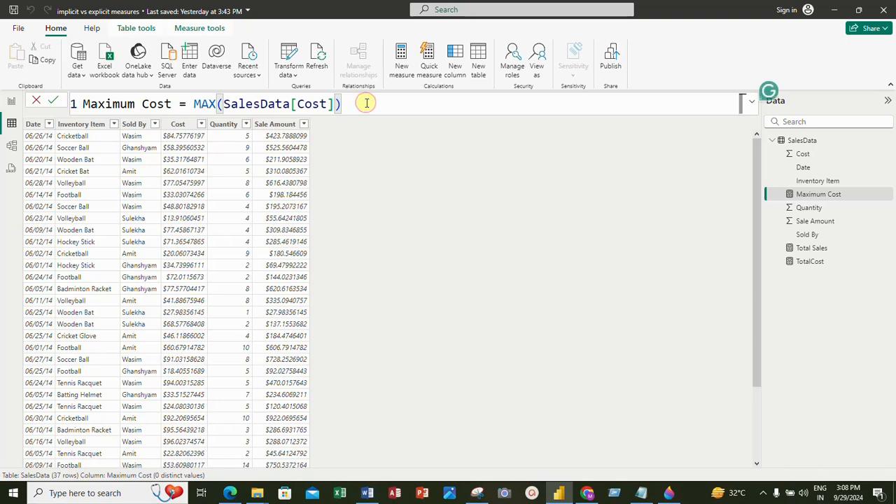
pyautogui.click(829, 182)
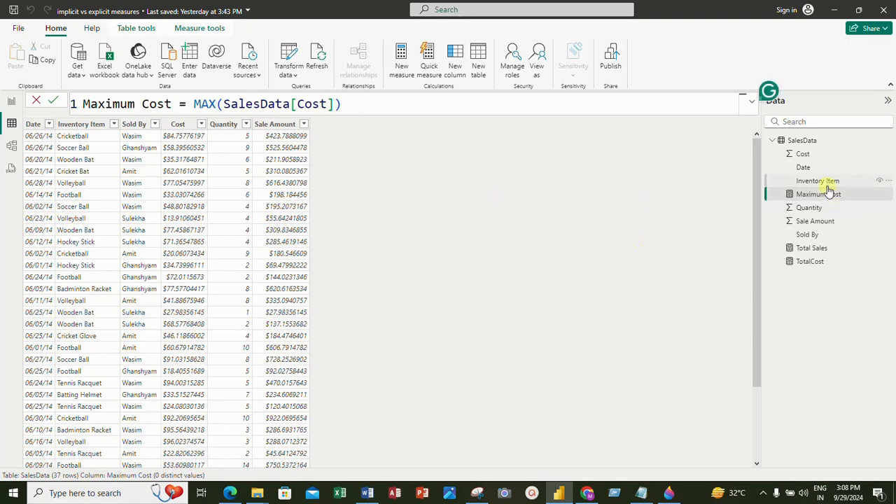
pyautogui.click(808, 195)
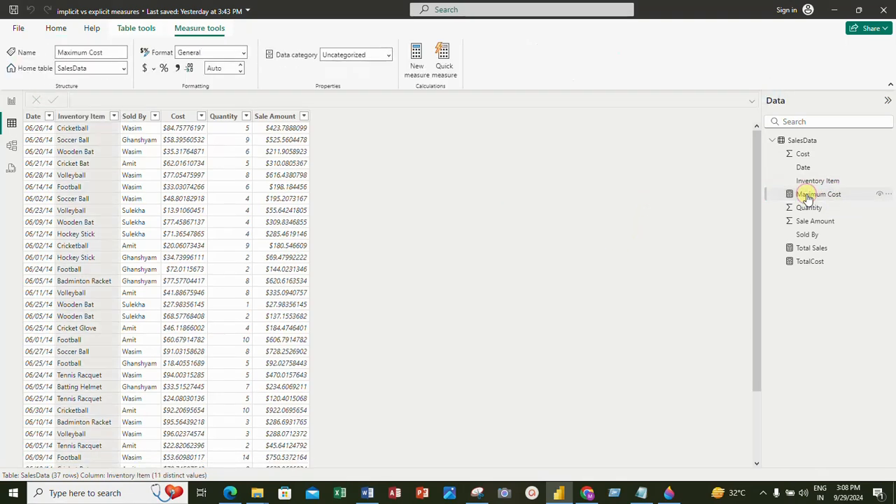
pyautogui.click(145, 69)
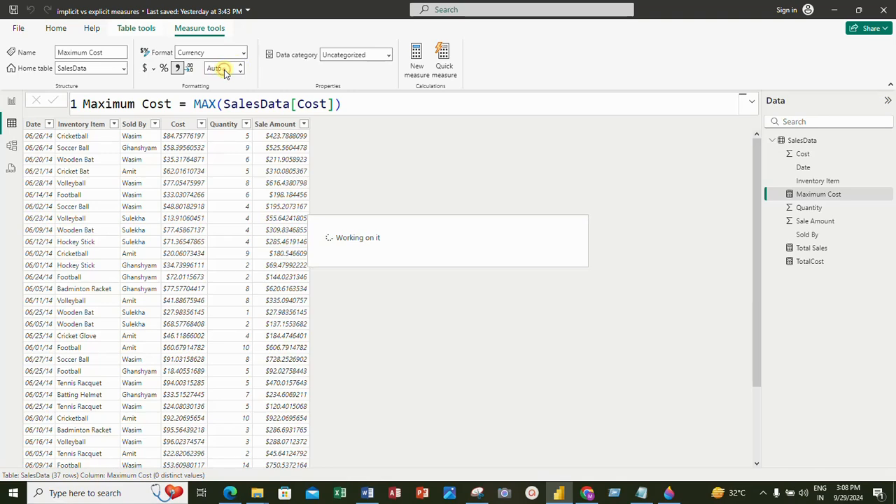
pyautogui.click(224, 68)
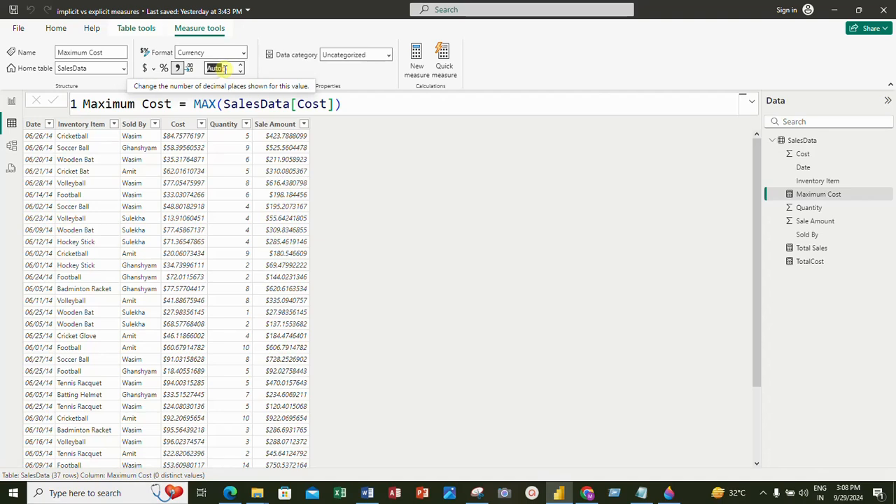
pyautogui.write('2')
pyautogui.press('Return')
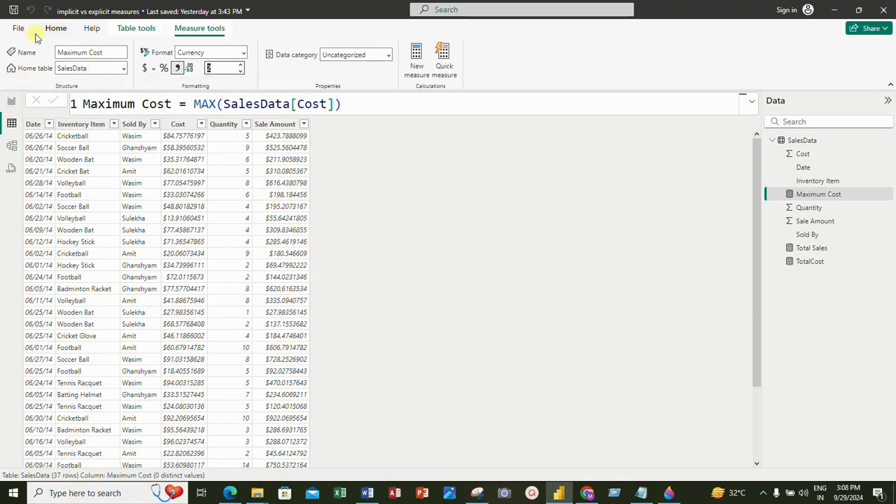
# Create the measure Minimum Cost = MIN(SalesData[Cost]) in the SalesData table
pyautogui.click(56, 30)
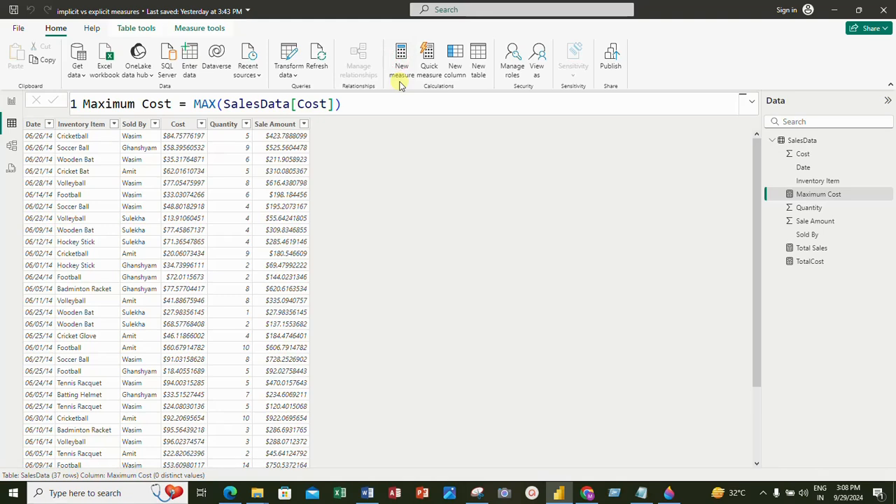
pyautogui.click(402, 83)
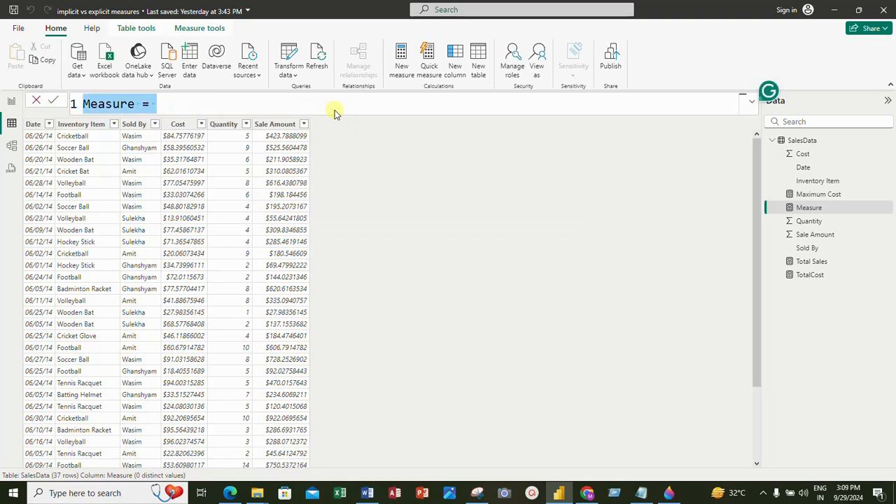
pyautogui.write('M')
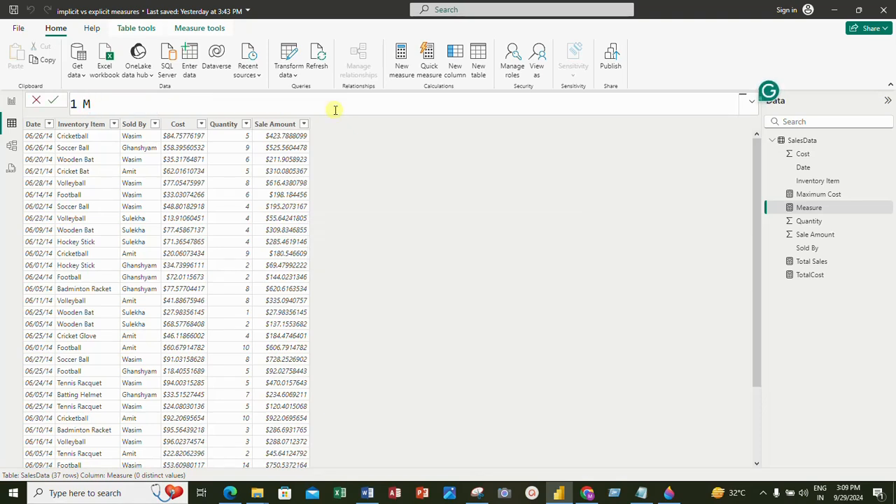
pyautogui.write('inimum ')
pyautogui.write('Cost')
pyautogui.write('um Coa')
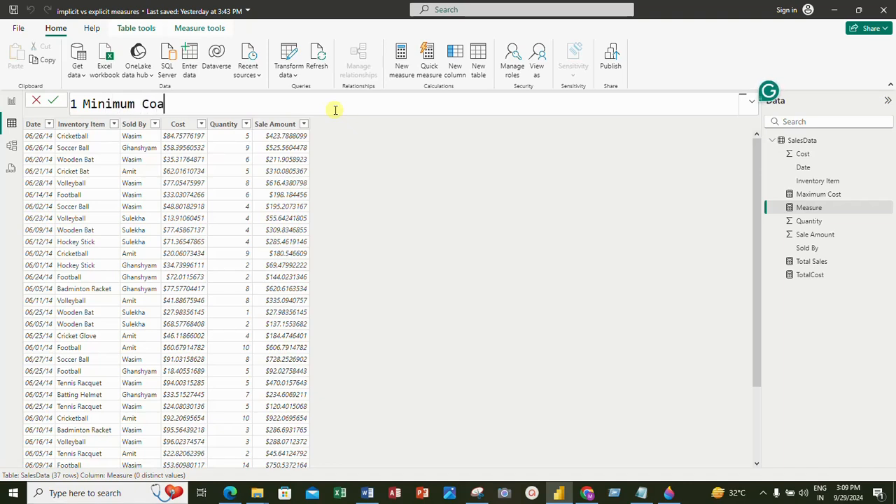
pyautogui.press('BackSpace')
pyautogui.write('st = min')
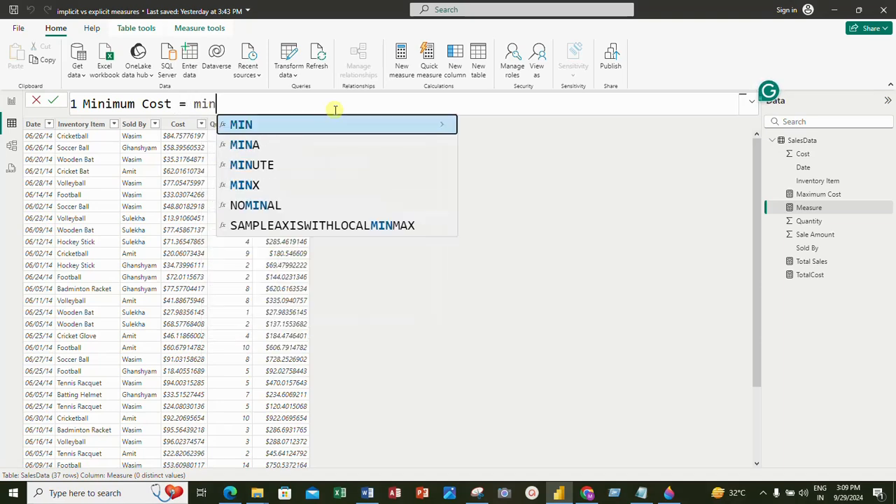
pyautogui.press('Tab')
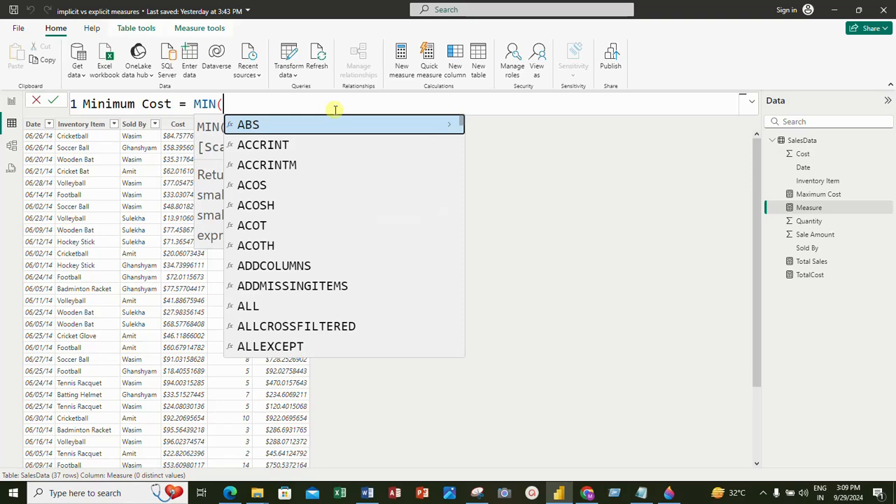
pyautogui.write('cost')
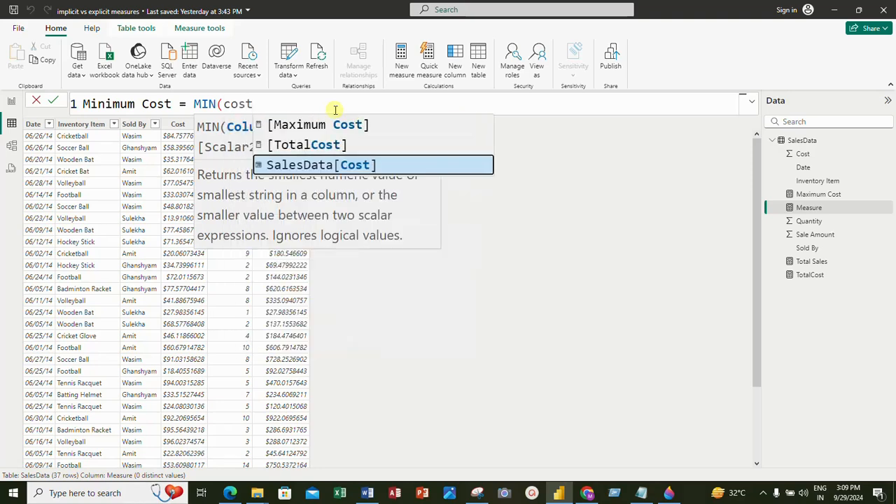
pyautogui.click(333, 164)
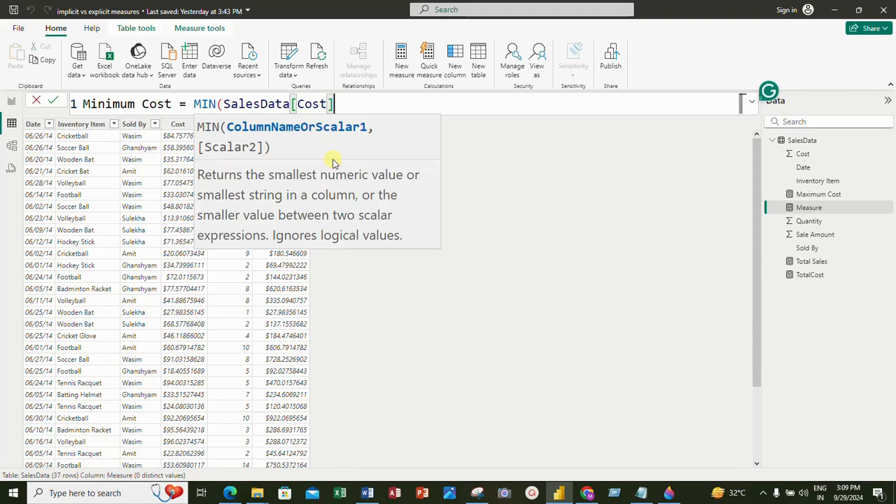
pyautogui.write(')')
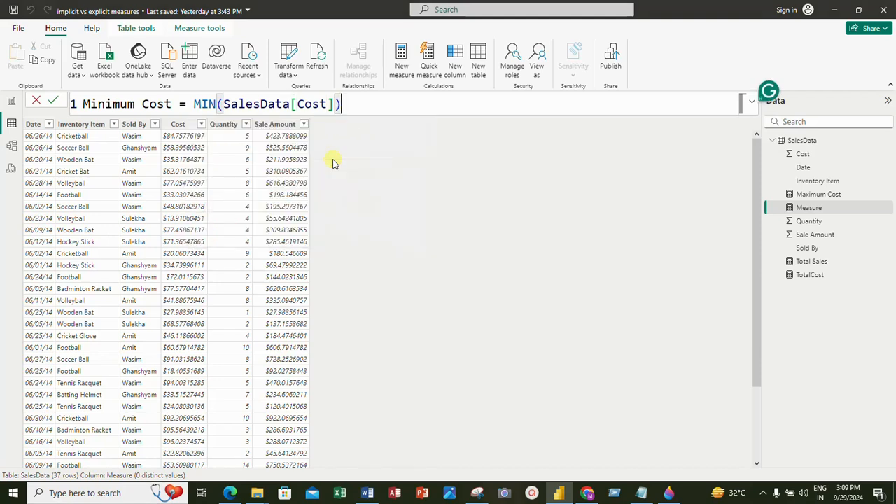
pyautogui.press('Return')
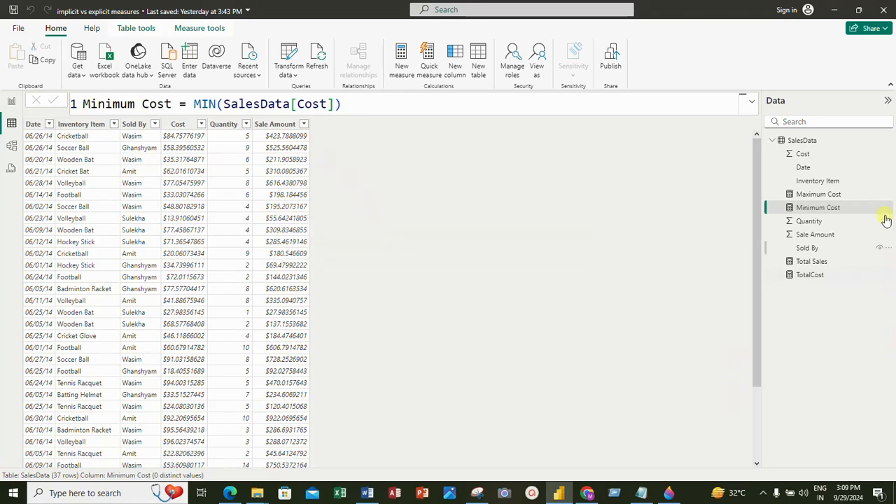
# Format the Minimum Cost measure as currency with 2 decimal places
pyautogui.click(819, 205)
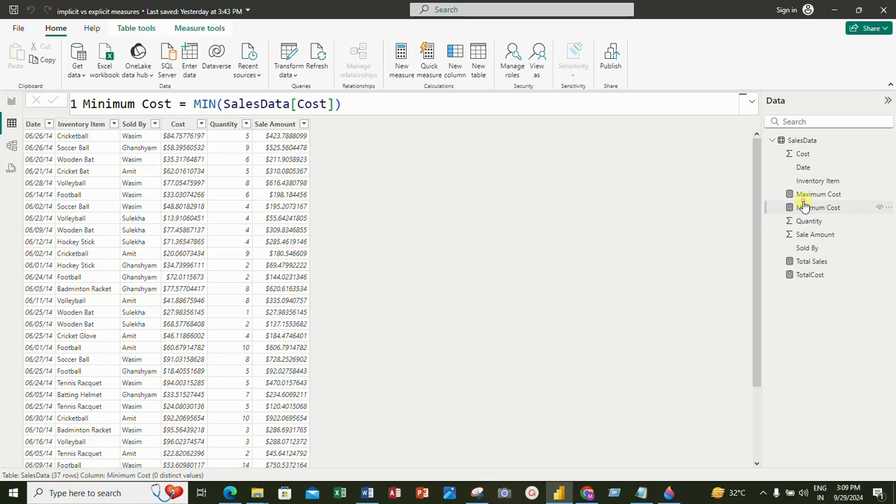
pyautogui.click(456, 187)
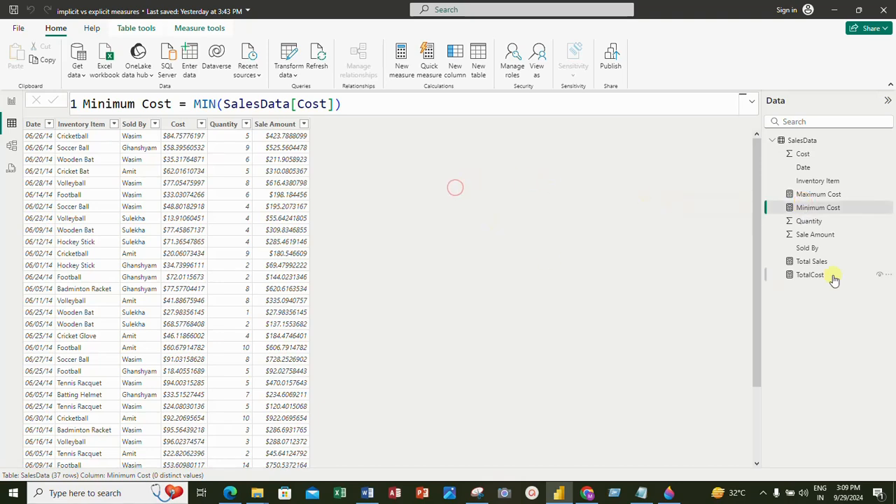
pyautogui.click(812, 197)
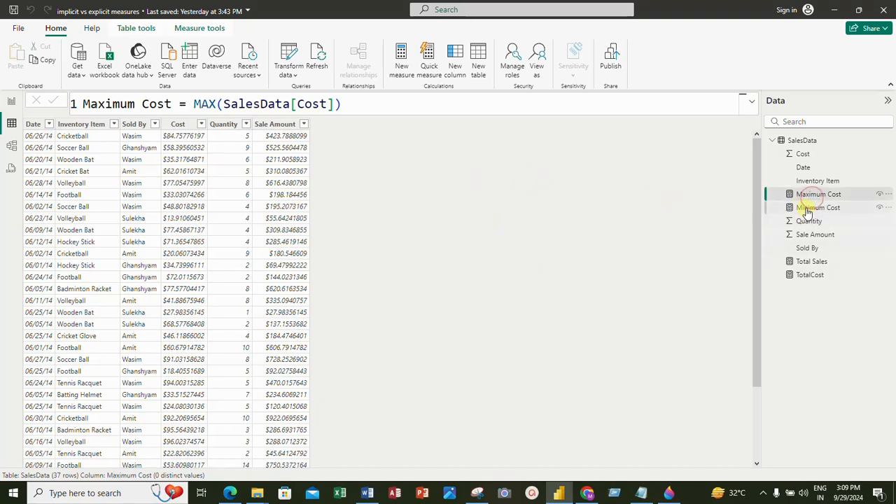
pyautogui.click(805, 208)
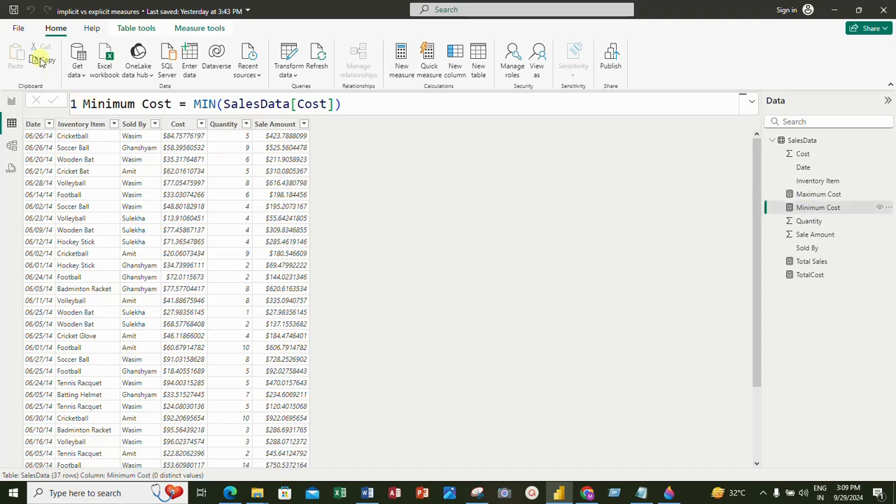
pyautogui.click(193, 31)
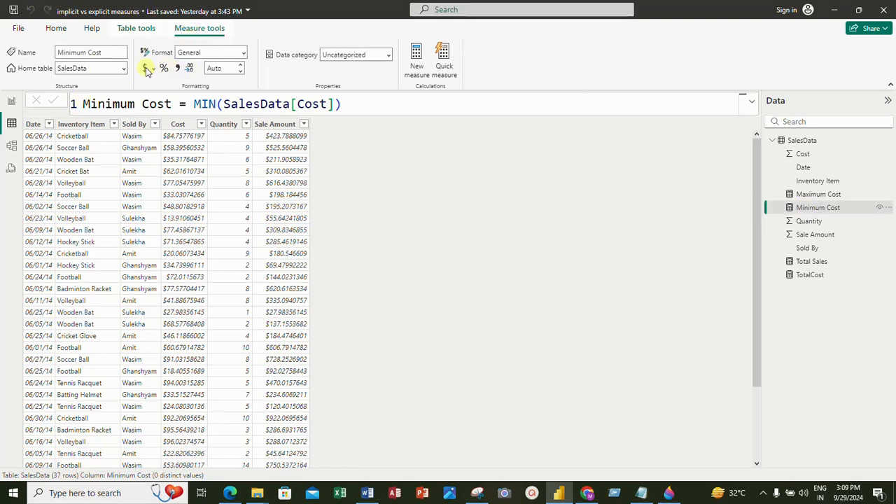
pyautogui.click(217, 67)
pyautogui.write('2')
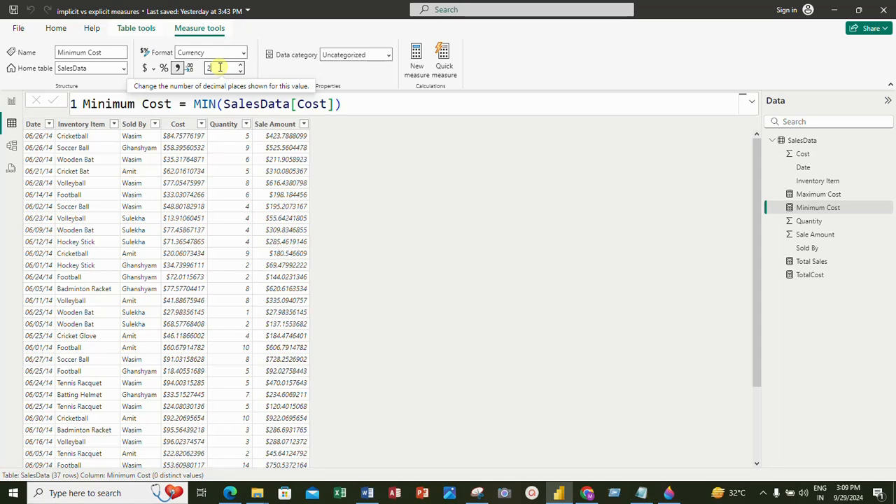
pyautogui.press('BackSpace')
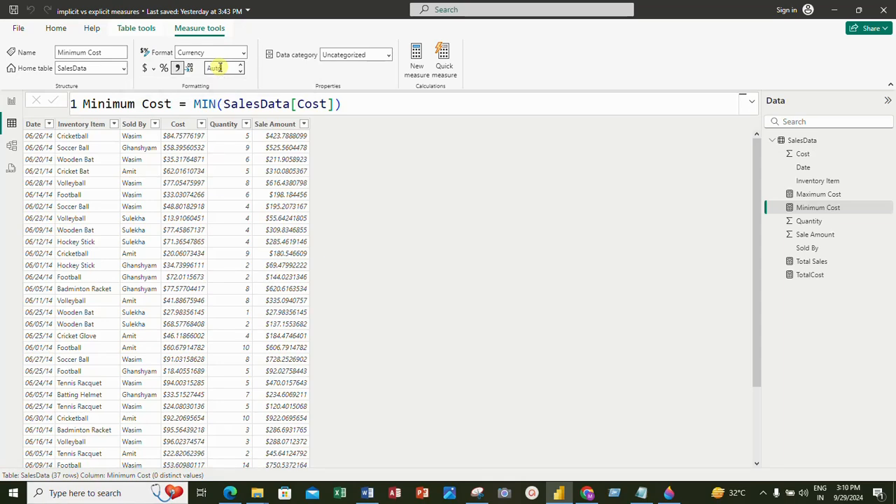
pyautogui.press('Return')
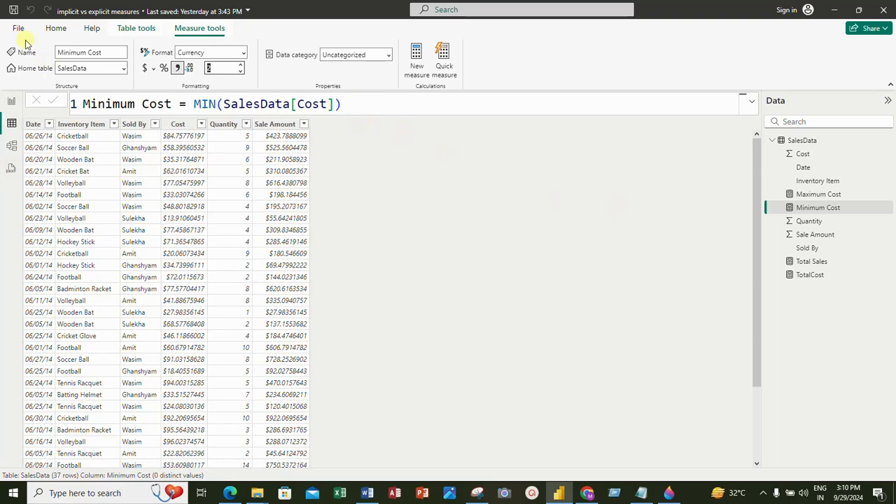
# Create the measure Item Count = COUNT(SalesData[Inventory Item]) and format it as a whole number with a thousands separator
pyautogui.click(57, 29)
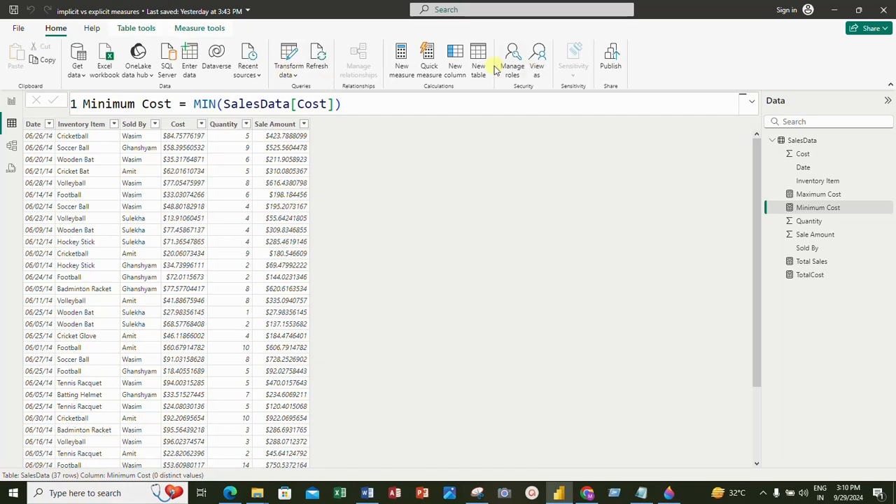
pyautogui.click(401, 66)
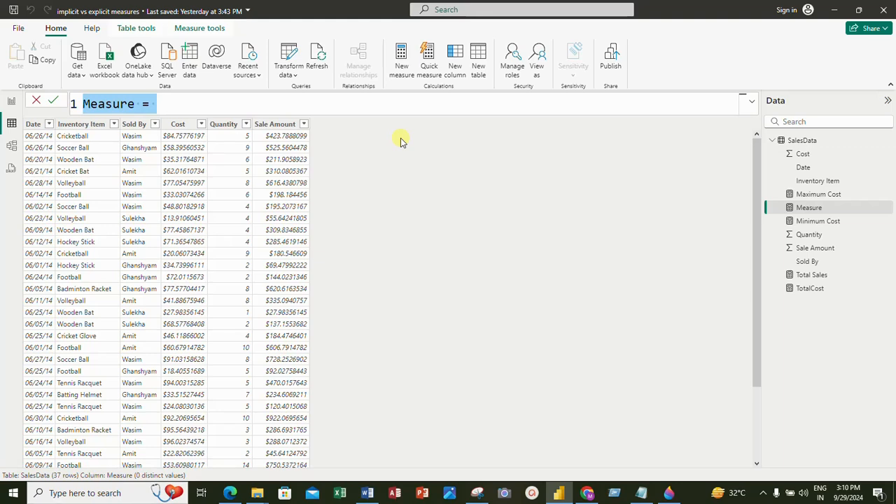
pyautogui.write('T')
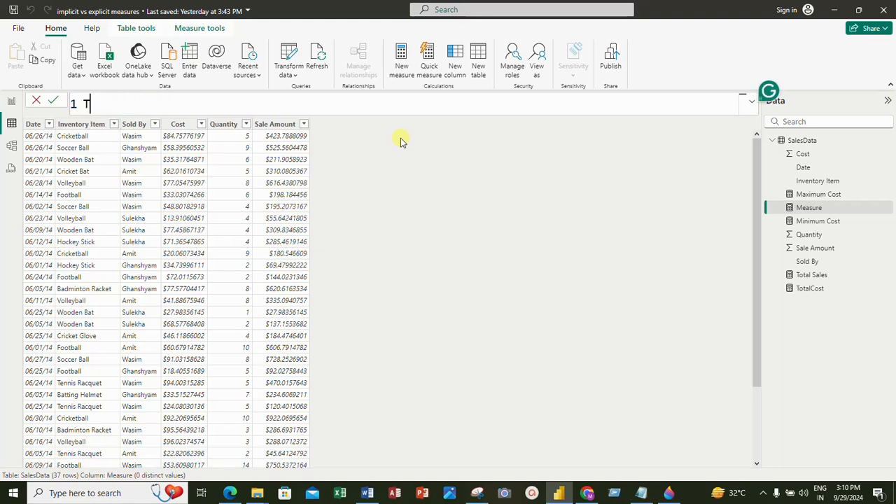
pyautogui.write('ota')
pyautogui.press('BackSpace')
pyautogui.press('BackSpace')
pyautogui.press('BackSpace')
pyautogui.press('BackSpace')
pyautogui.write('C')
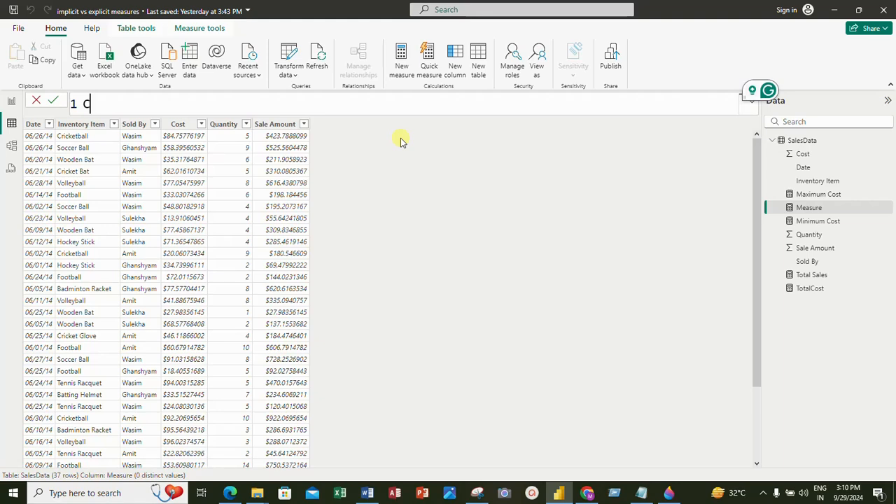
pyautogui.write('Item Coun')
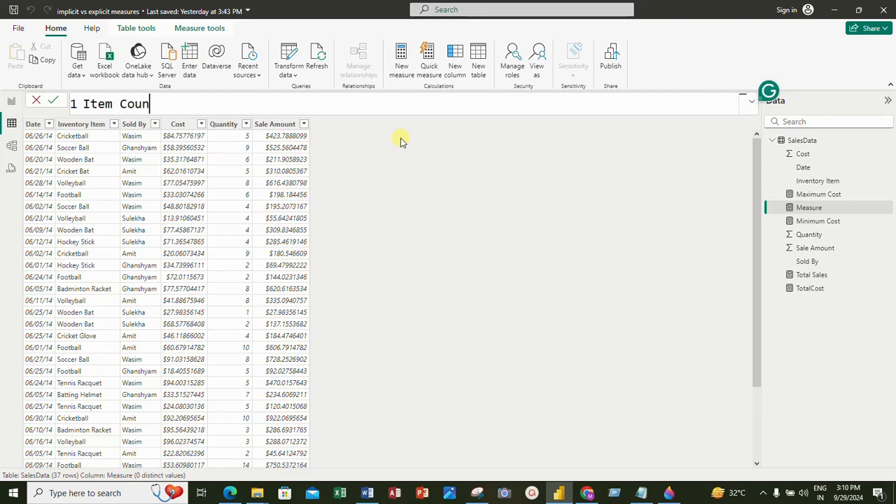
pyautogui.write('t = count')
pyautogui.click(401, 143)
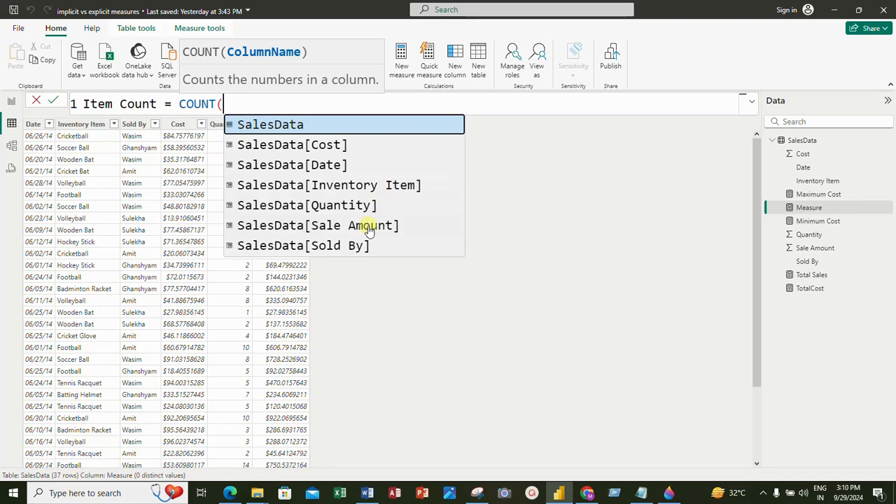
pyautogui.click(369, 184)
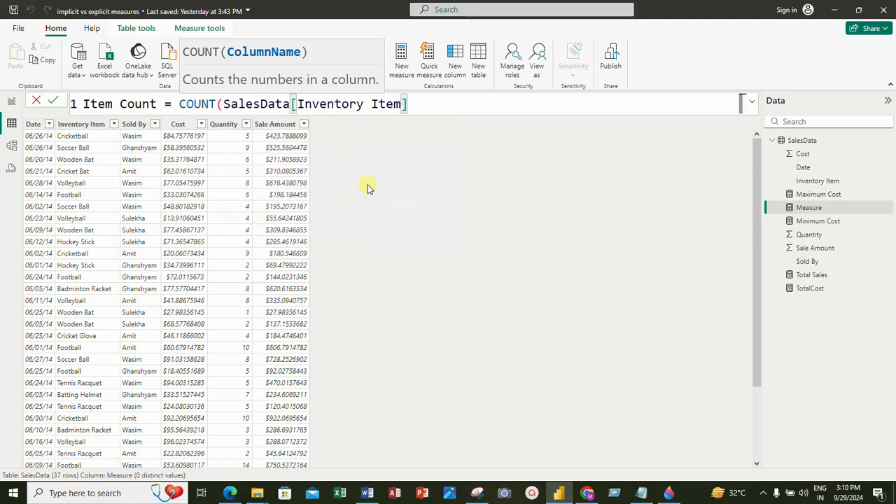
pyautogui.write(')')
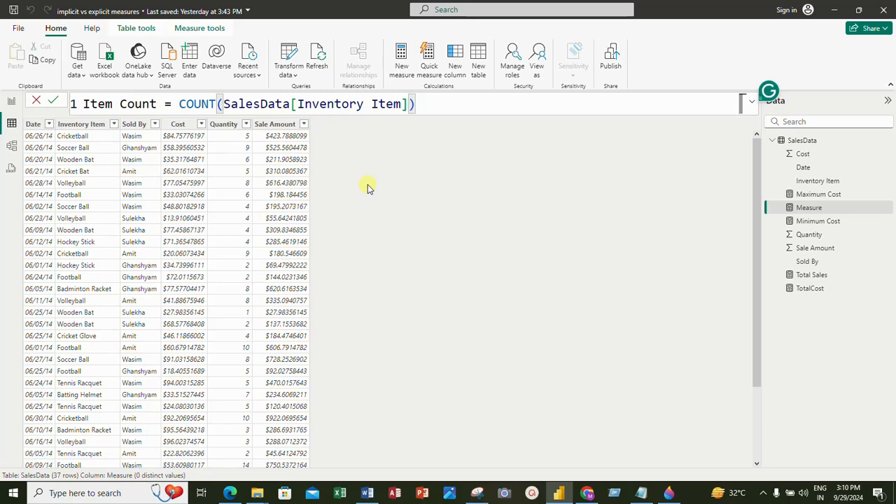
pyautogui.press('Return')
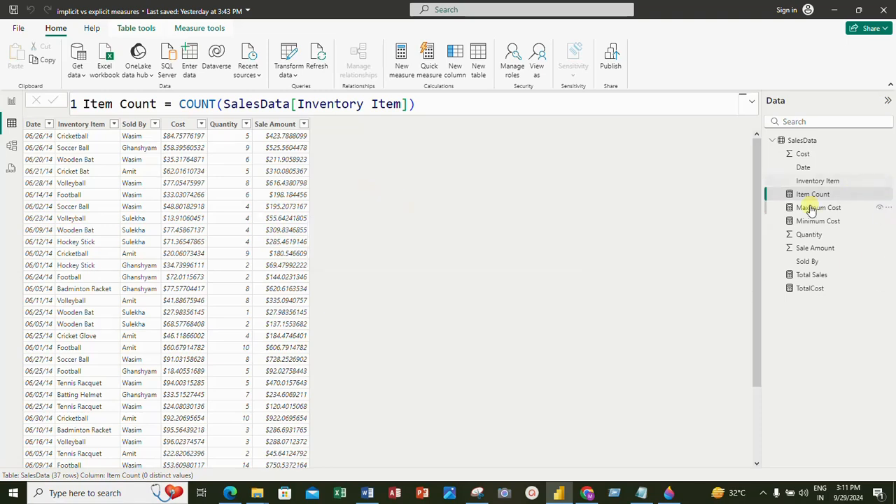
pyautogui.click(186, 30)
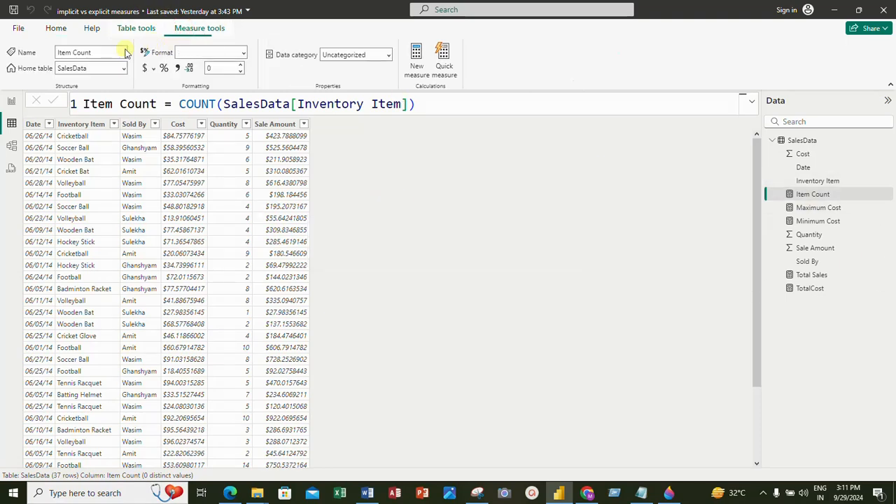
pyautogui.click(178, 68)
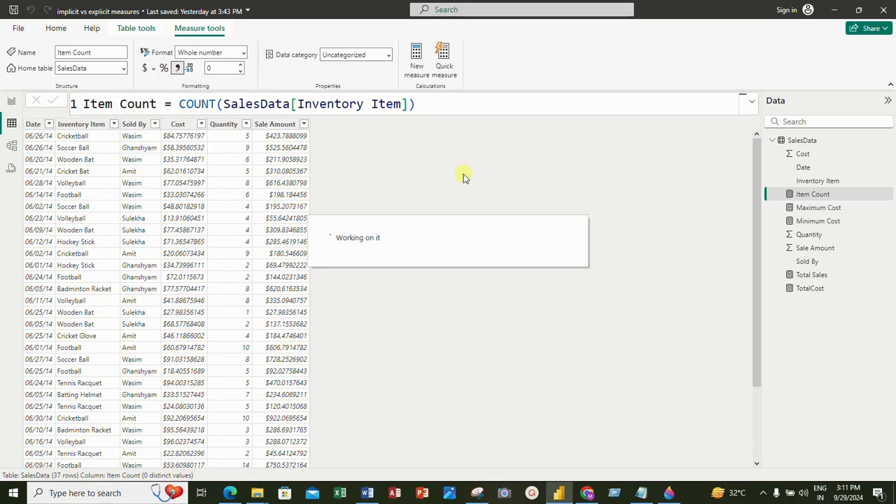
# On the report's Explicit Measure page, add a multi-row card beside the matrix and populate it with Inventory Item
pyautogui.click(11, 104)
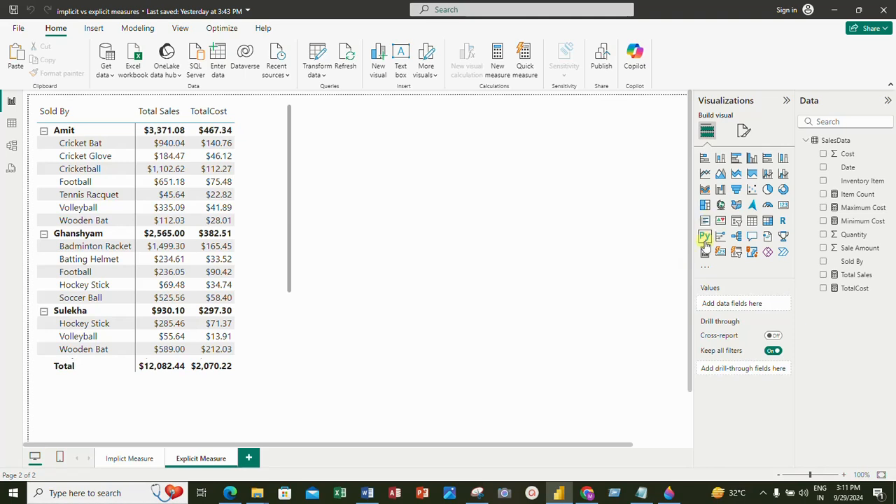
pyautogui.click(706, 222)
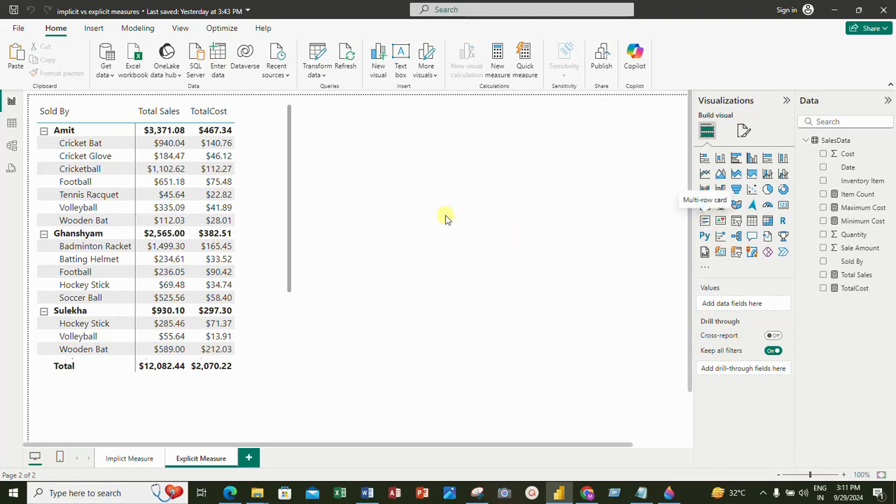
pyautogui.moveTo(274, 386); pyautogui.dragTo(545, 148)
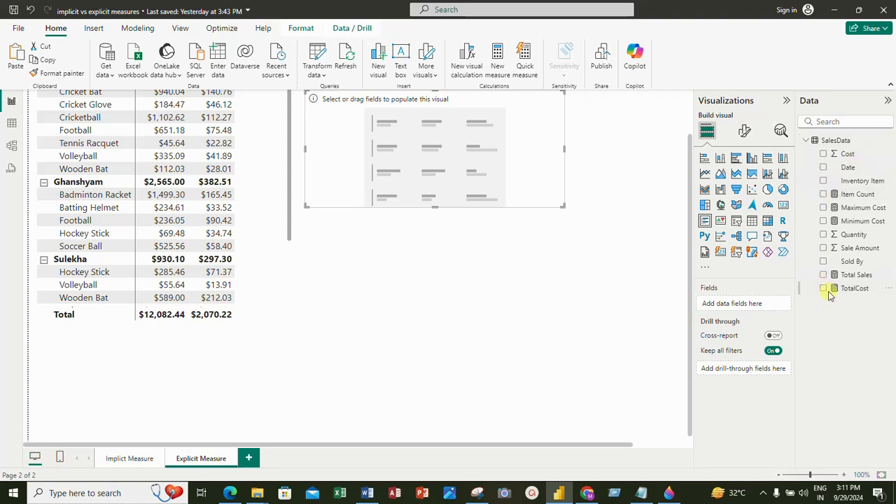
pyautogui.click(823, 180)
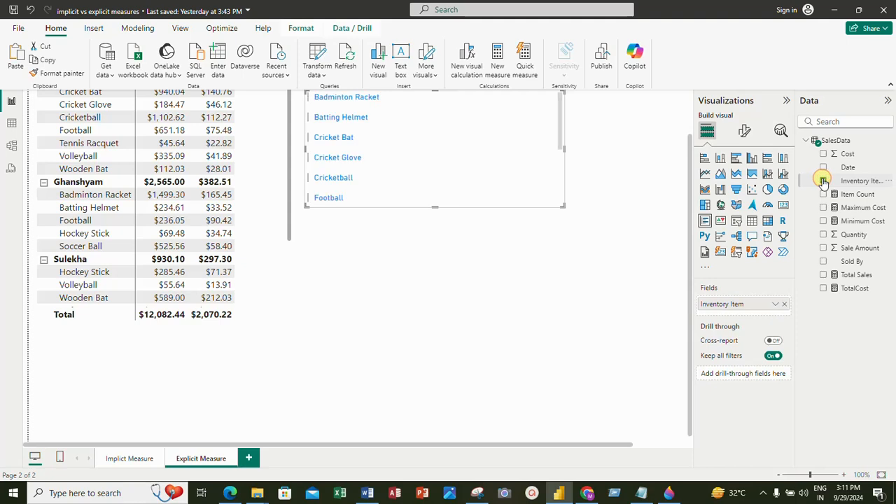
pyautogui.scroll(1, 553, 355)
pyautogui.scroll(1, 553, 356)
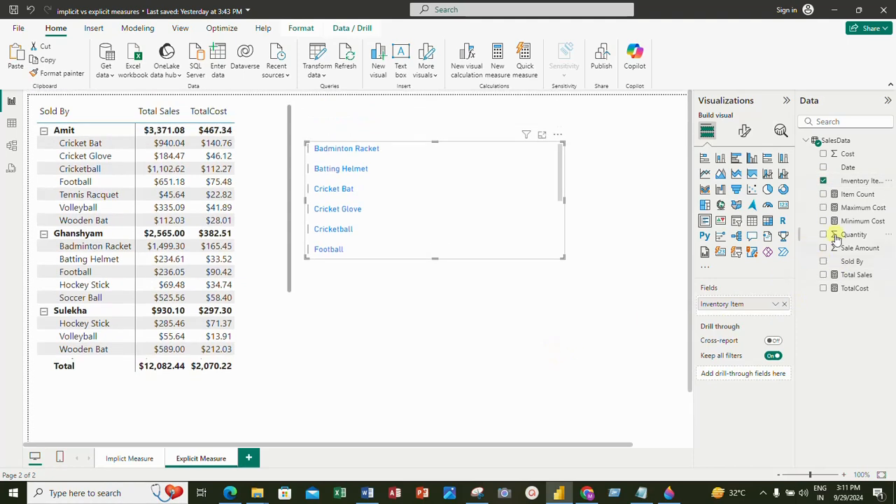
# Add the Total Sales, TotalCost, Maximum Cost, Minimum Cost and Item Count measures to the multi-row card
pyautogui.click(823, 275)
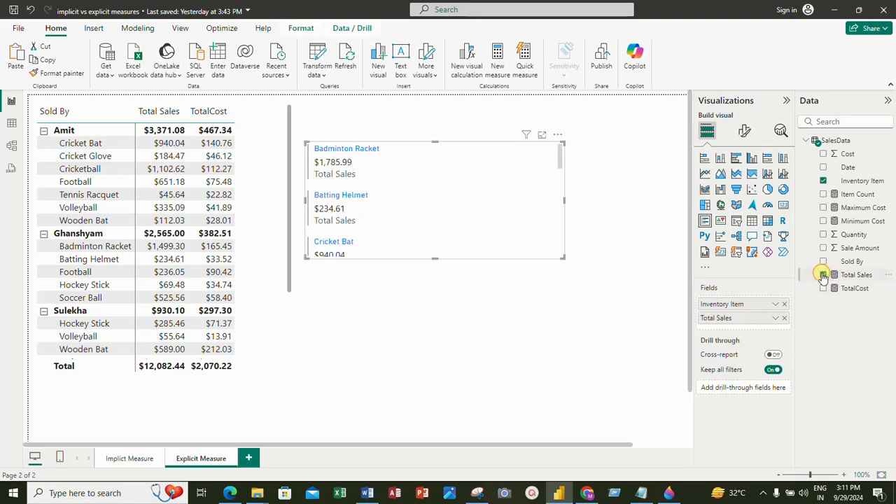
pyautogui.click(821, 289)
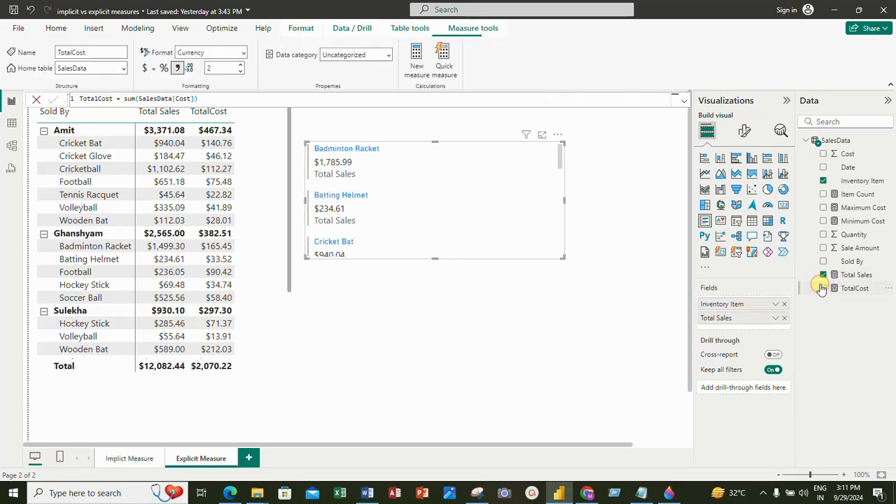
pyautogui.click(823, 289)
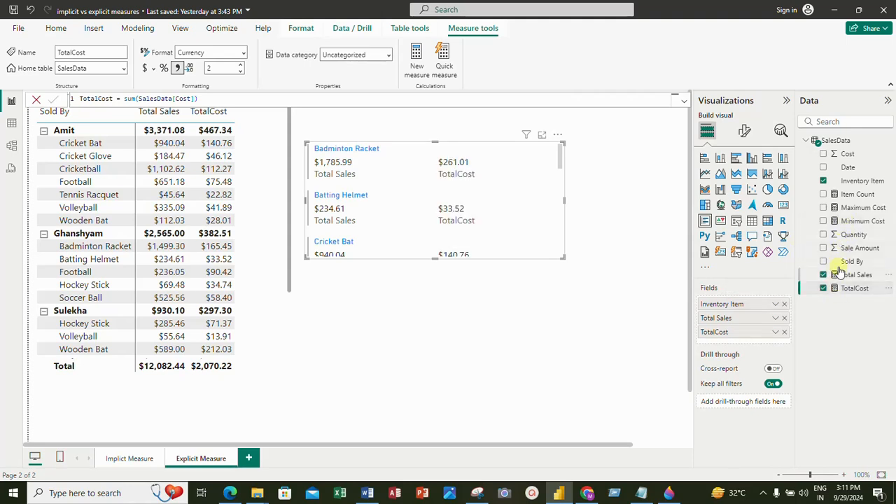
pyautogui.click(821, 208)
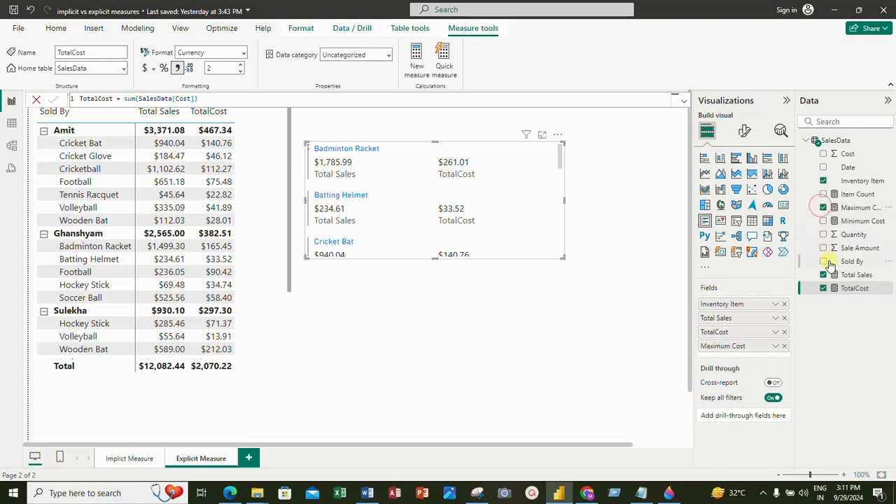
pyautogui.click(823, 220)
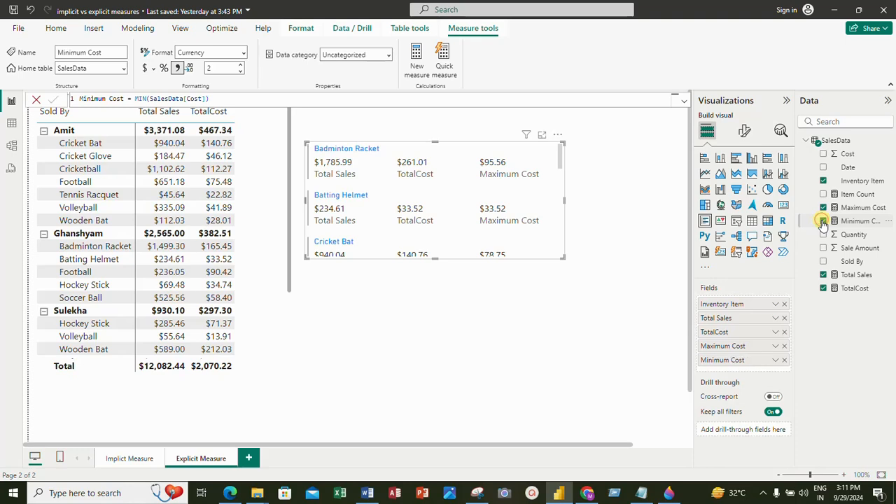
pyautogui.click(824, 193)
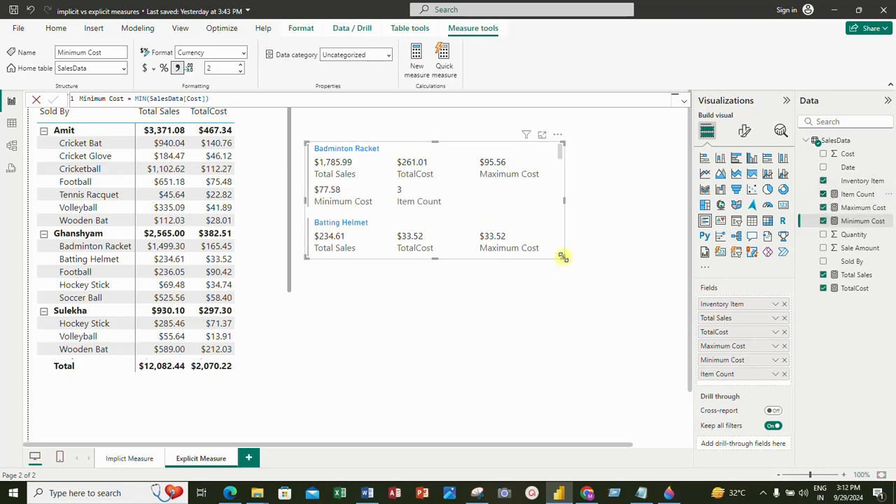
# Enlarge the multi-row card so all five measures fit in one row per item, and move it up beside the matrix
pyautogui.moveTo(564, 257); pyautogui.dragTo(669, 441)
pyautogui.moveTo(668, 494); pyautogui.dragTo(669, 490)
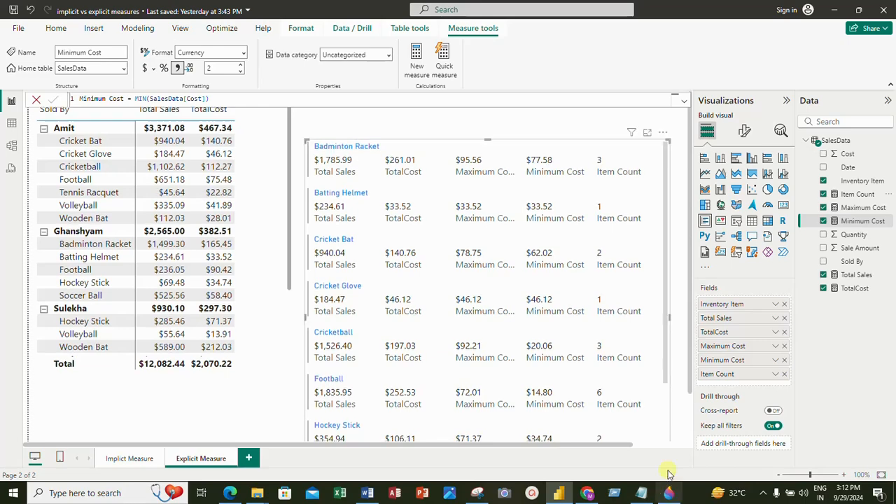
pyautogui.scroll(-2, 525, 144)
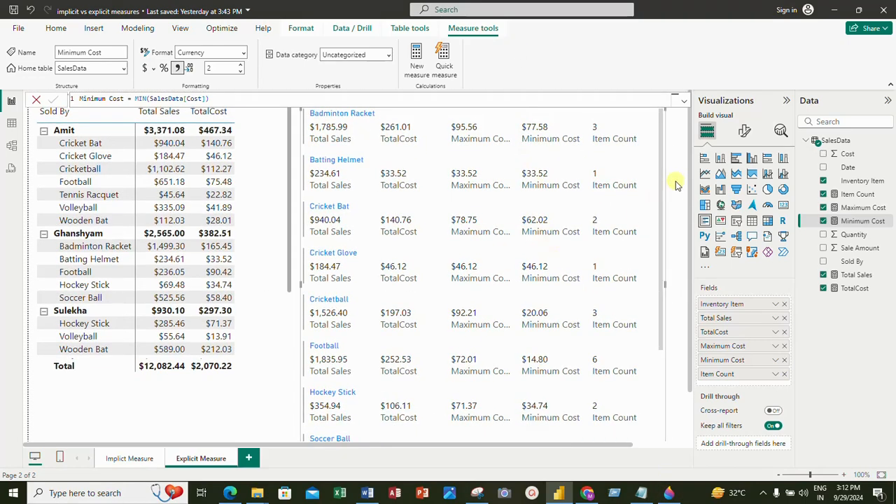
# Compare the visuals on the Implict Measure page with those on the Explicit Measure page
pyautogui.click(136, 459)
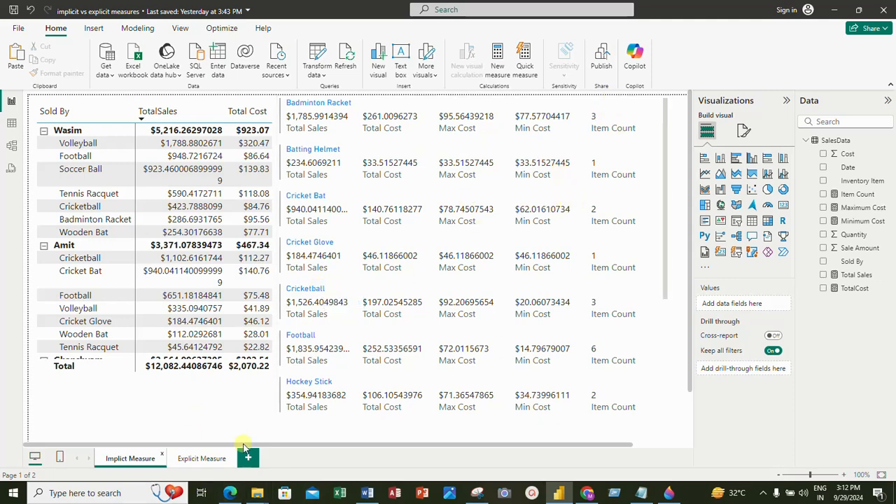
pyautogui.click(197, 459)
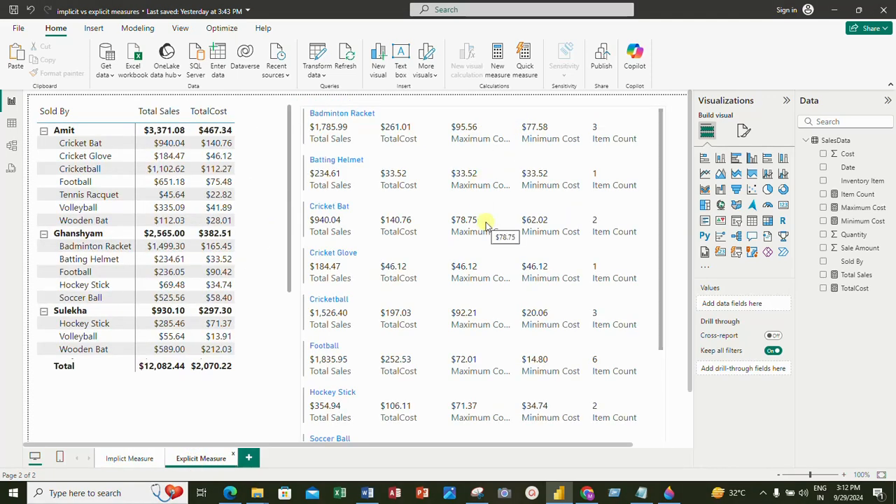
pyautogui.scroll(-1, 590, 303)
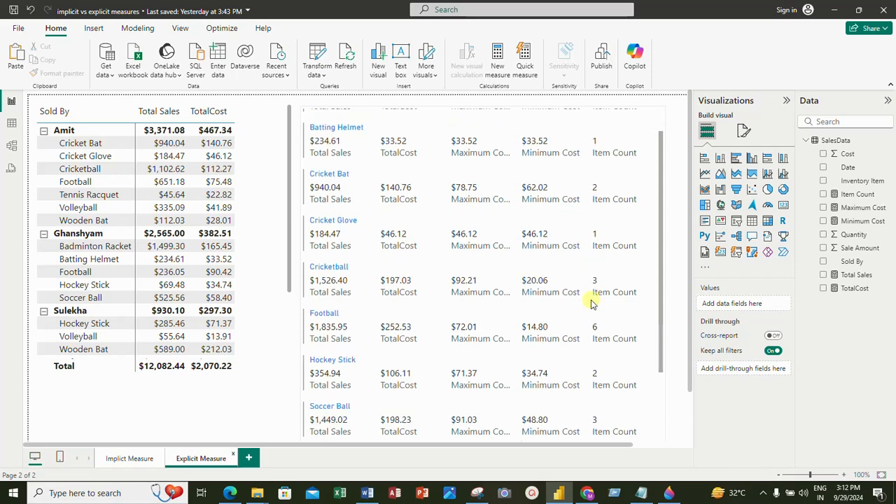
pyautogui.scroll(-3, 591, 303)
pyautogui.scroll(-2, 592, 303)
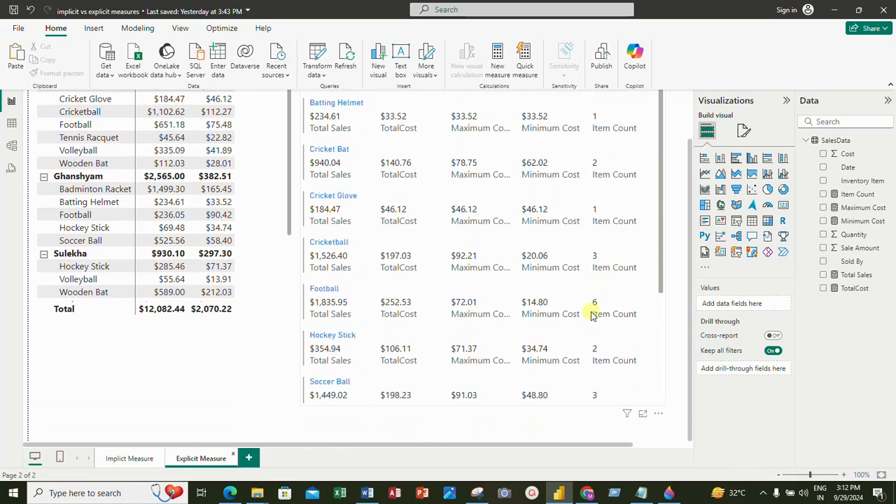
pyautogui.scroll(2, 484, 165)
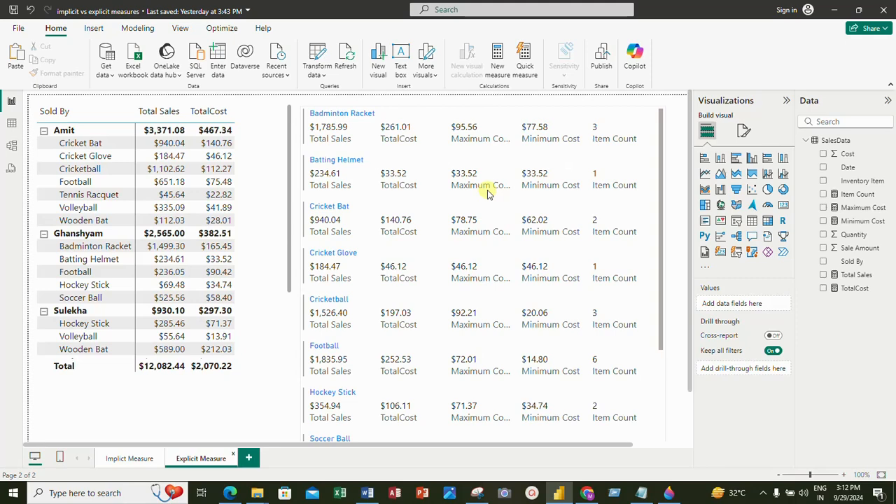
# Add a new report page and name it Explicit filter
pyautogui.click(250, 459)
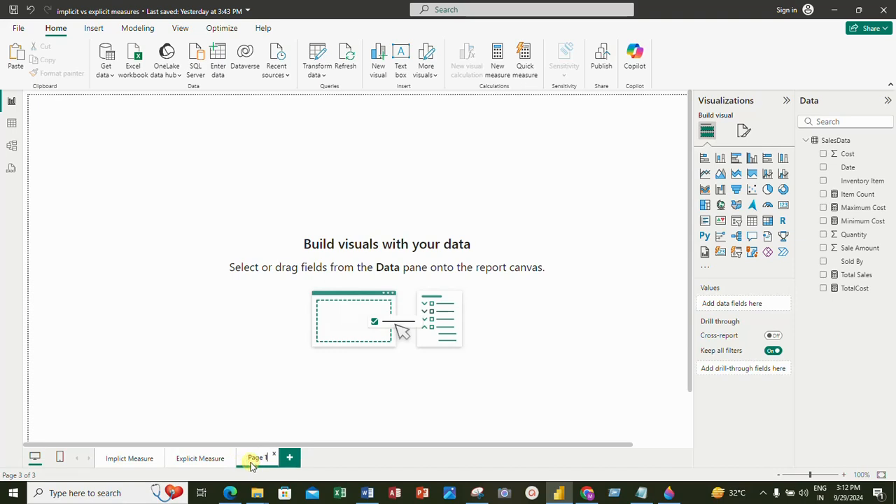
pyautogui.press('BackSpace')
pyautogui.press('BackSpace')
pyautogui.press('BackSpace')
# Copy the matrix from the Explicit Measure page onto the Explicit filter page
pyautogui.click(207, 460)
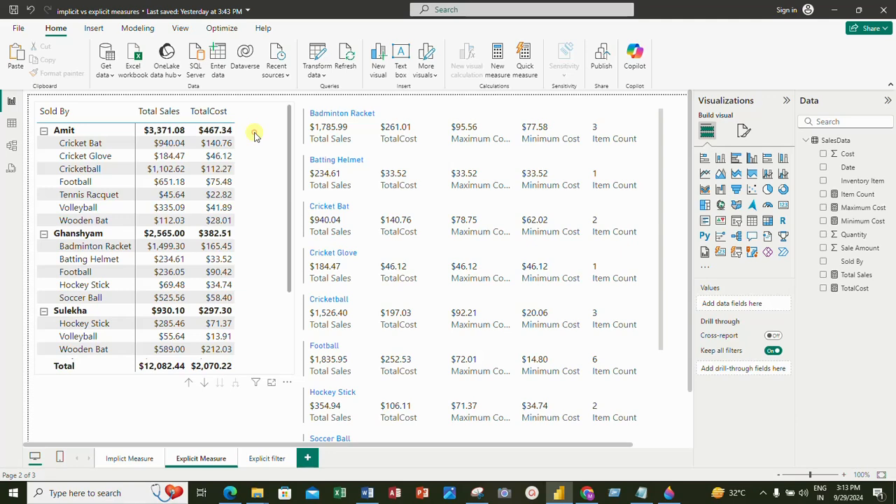
pyautogui.click(254, 135)
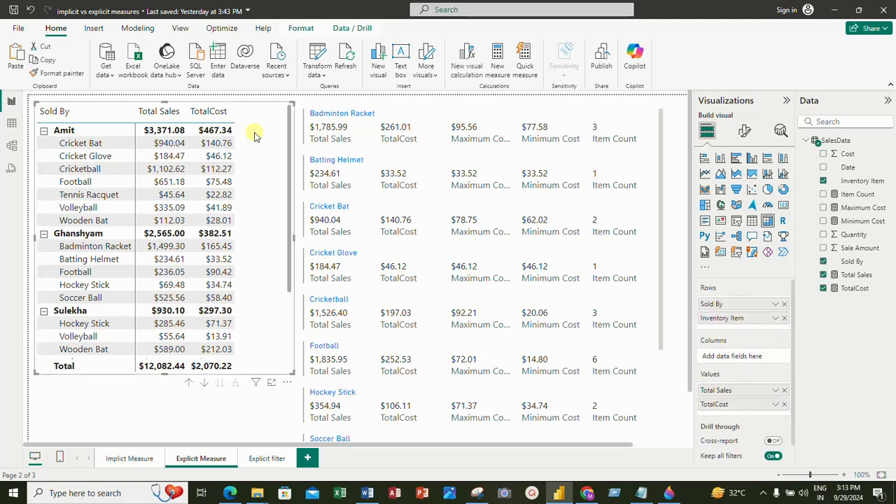
pyautogui.click(269, 458)
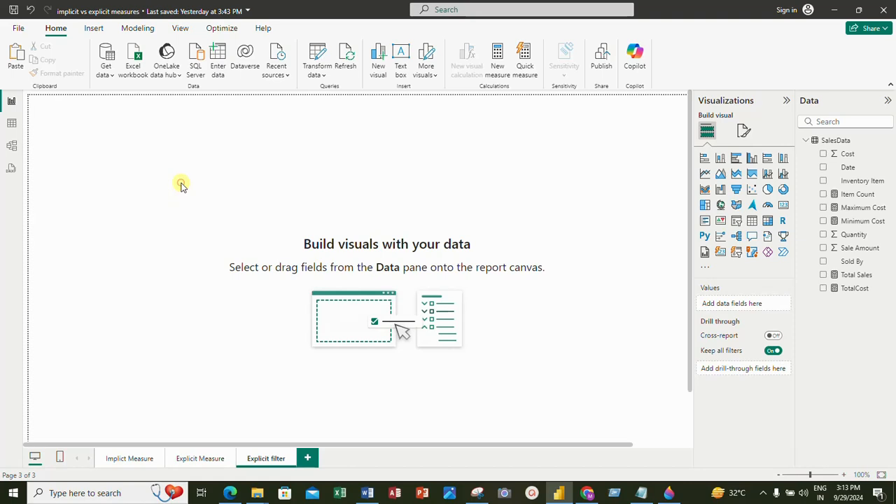
pyautogui.hotkey('ctrl', 'v')
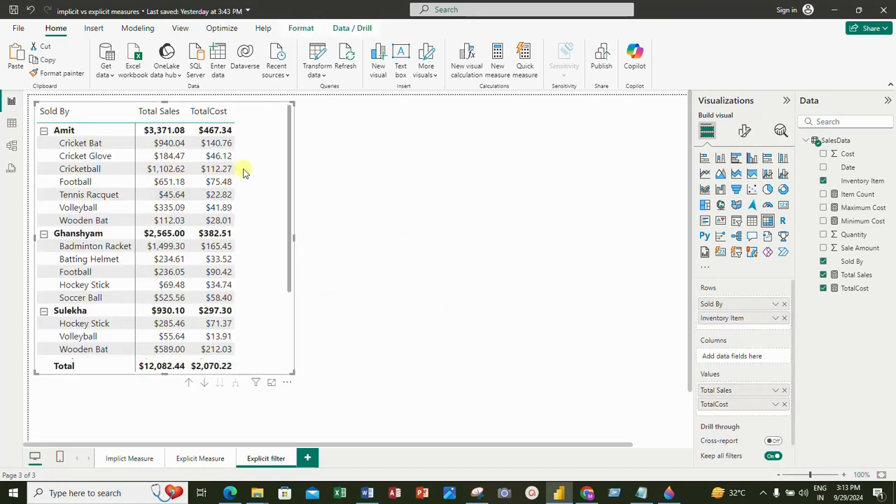
# Paste a second copy of the matrix on the Explicit filter page and place it to the right of the first
pyautogui.click(266, 140)
pyautogui.click(367, 174)
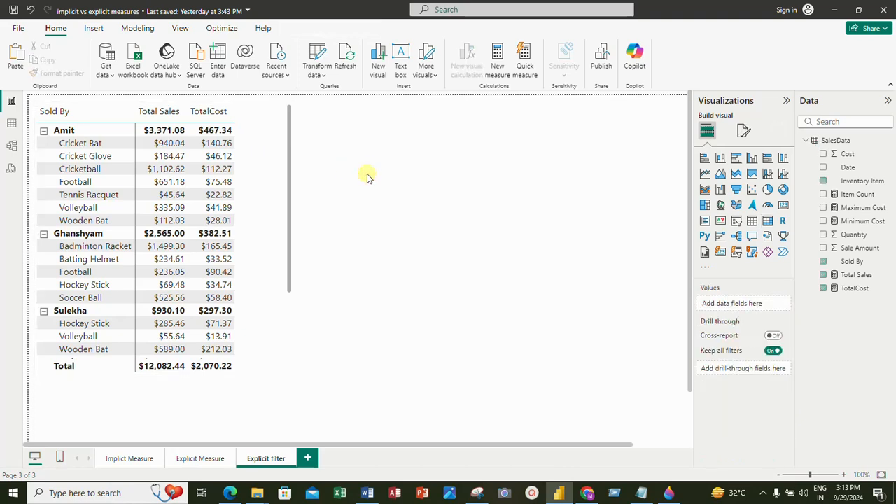
pyautogui.hotkey('ctrl', 'v')
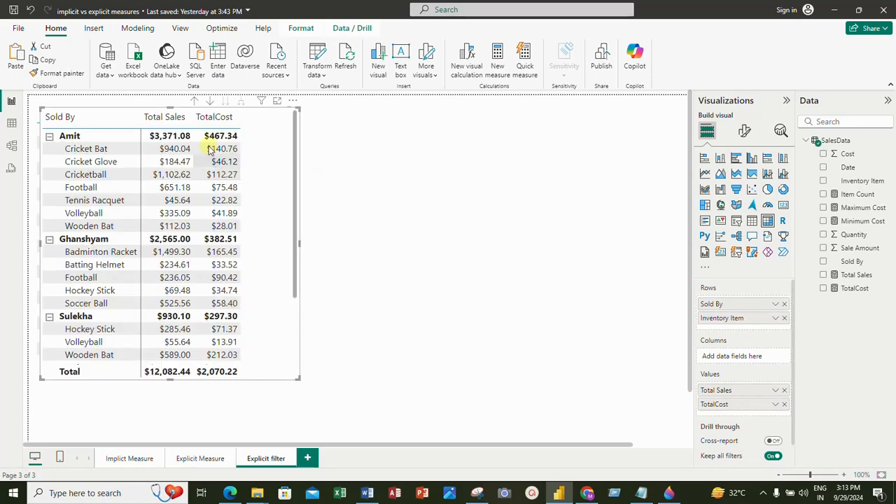
pyautogui.click(288, 125)
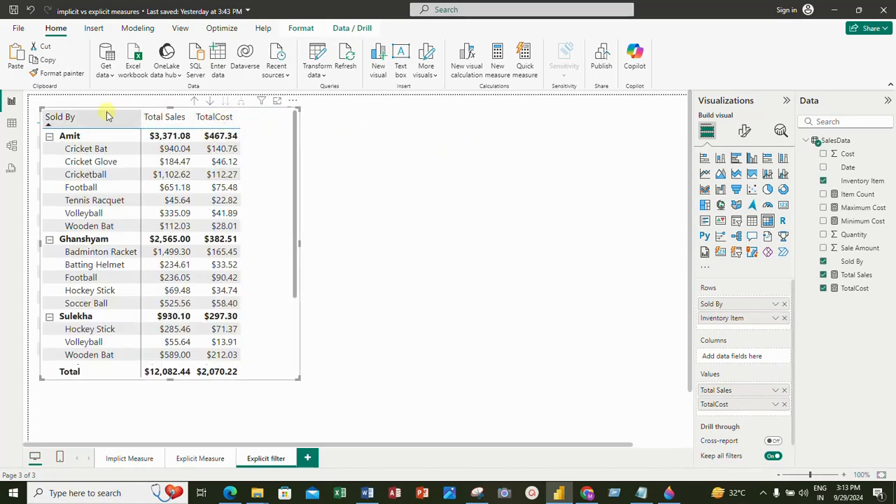
pyautogui.moveTo(106, 115); pyautogui.dragTo(366, 105)
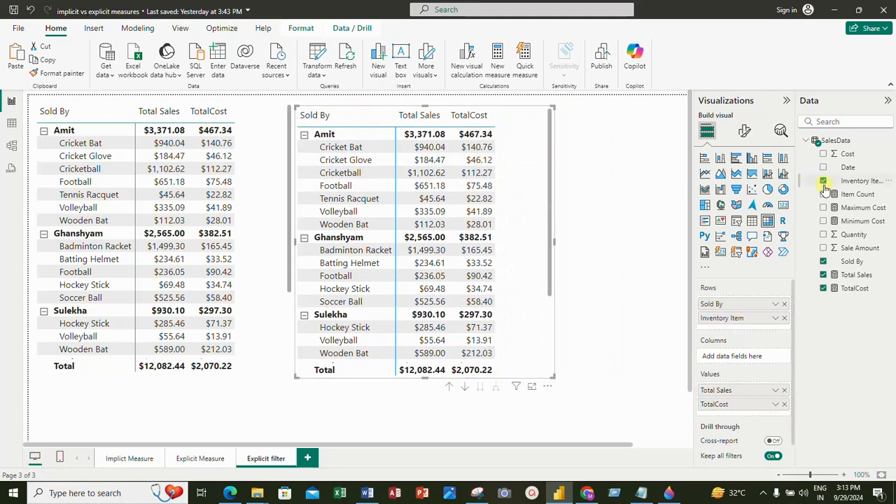
# Remove TotalCost, Total Sales and Inventory Item from the second matrix, keeping only Sold By
pyautogui.click(823, 289)
pyautogui.click(824, 274)
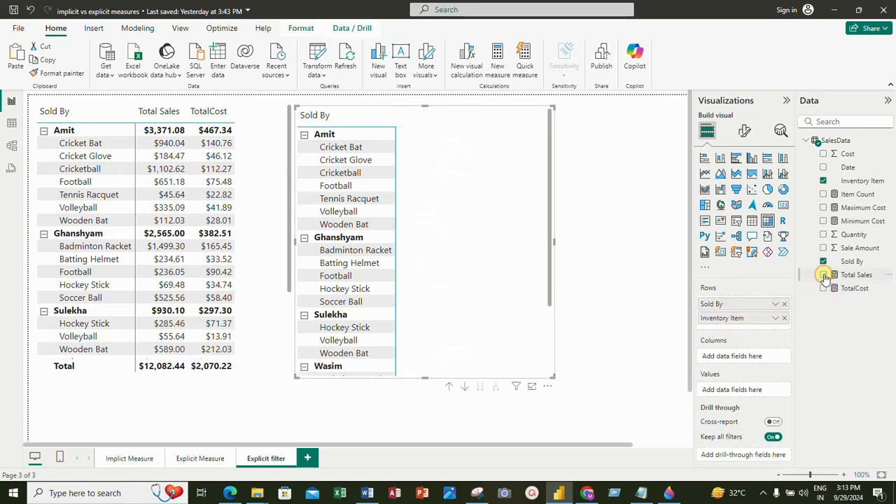
pyautogui.click(823, 181)
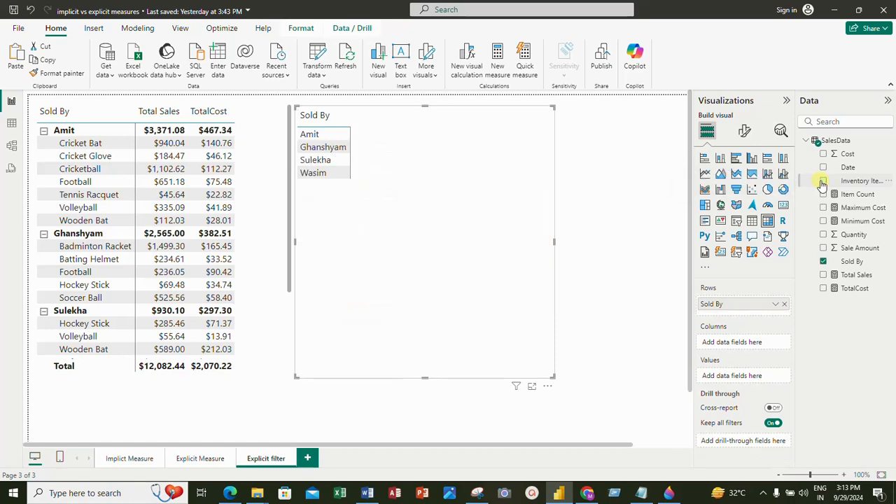
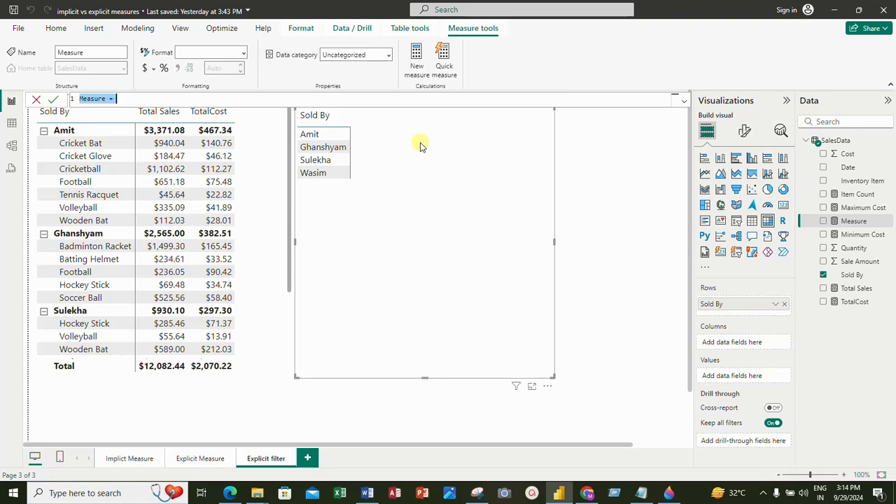
# Create a new measure in SalesData and name it Volleyball sales cost in its formula
pyautogui.write('Volleyball sales')
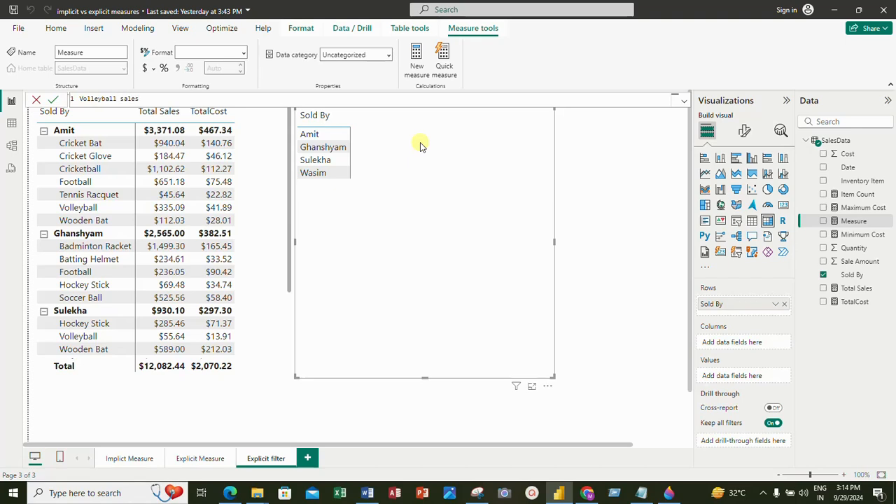
pyautogui.press('BackSpace')
pyautogui.press('BackSpace')
pyautogui.press('BackSpace')
pyautogui.press('BackSpace')
pyautogui.press('BackSpace')
pyautogui.press('BackSpace')
pyautogui.write('sales cost = summ')
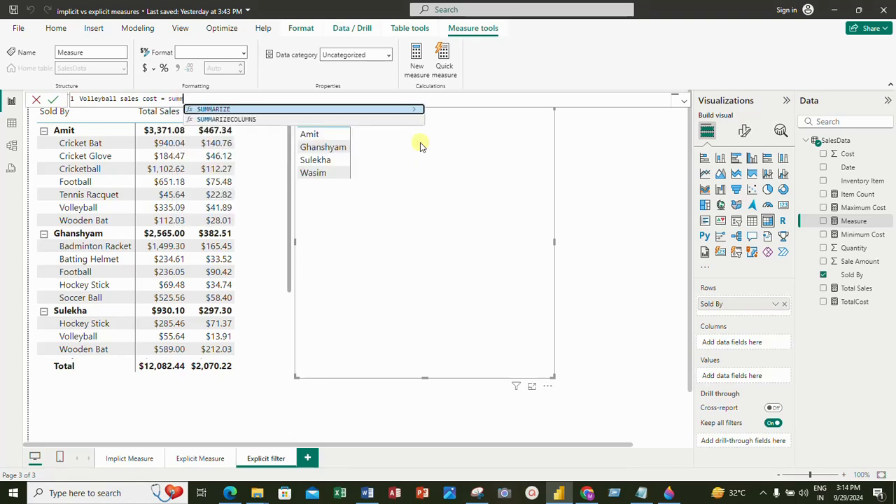
pyautogui.press('Tab')
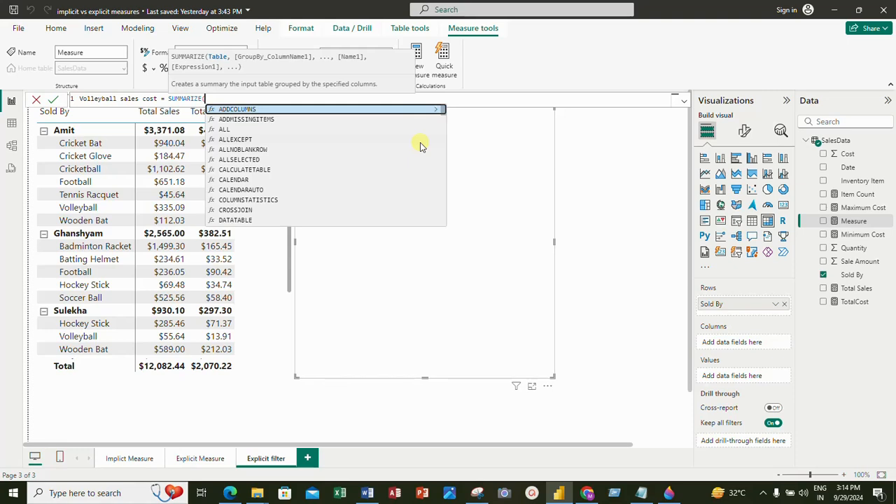
pyautogui.write('TOTA')
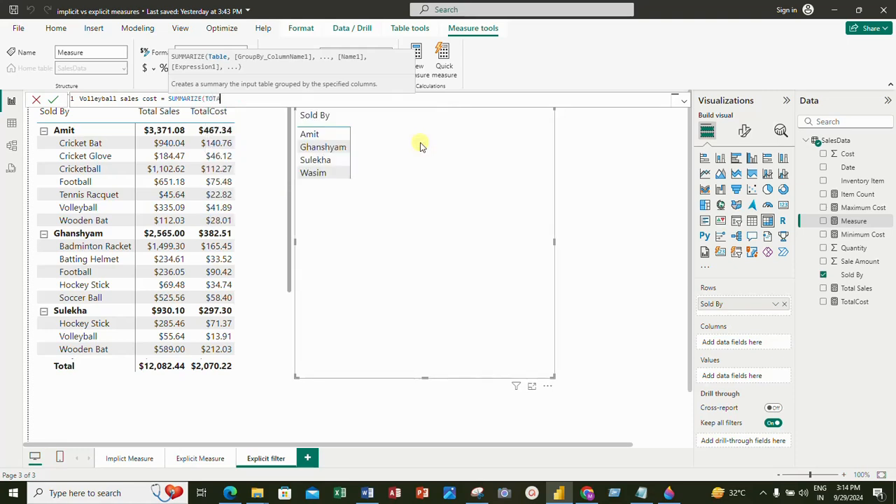
pyautogui.press('BackSpace')
pyautogui.press('BackSpace')
pyautogui.press('BackSpace')
pyautogui.press('BackSpace')
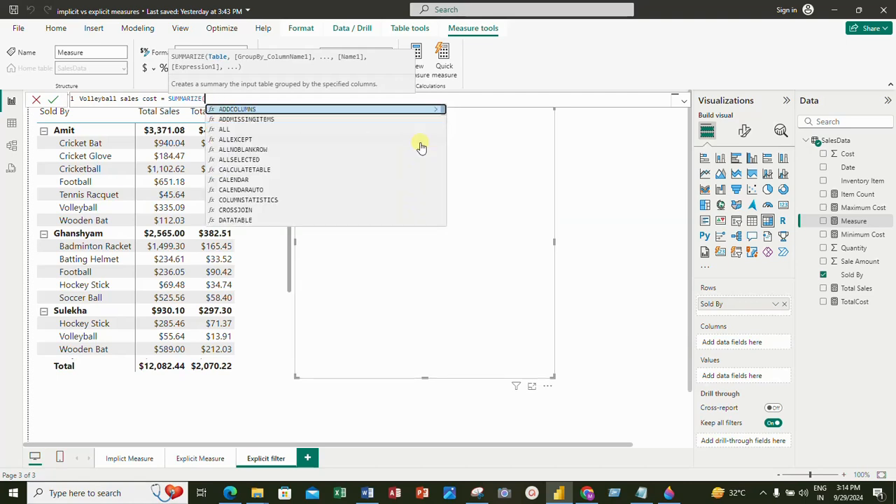
pyautogui.write('COST')
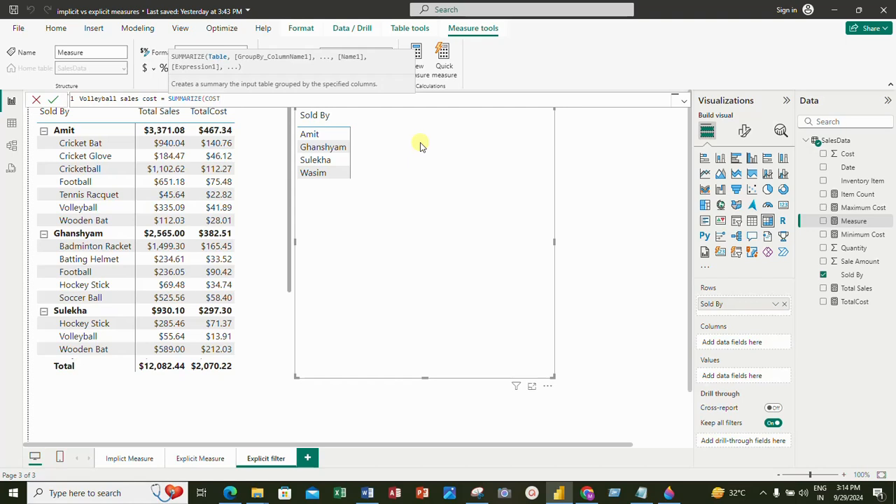
pyautogui.press('BackSpace')
pyautogui.press('BackSpace')
pyautogui.press('BackSpace')
pyautogui.press('BackSpace')
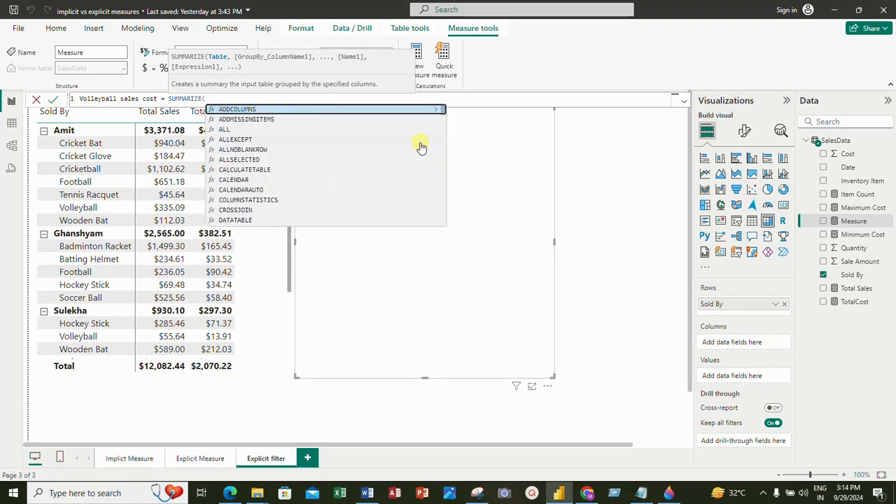
pyautogui.write('Sa')
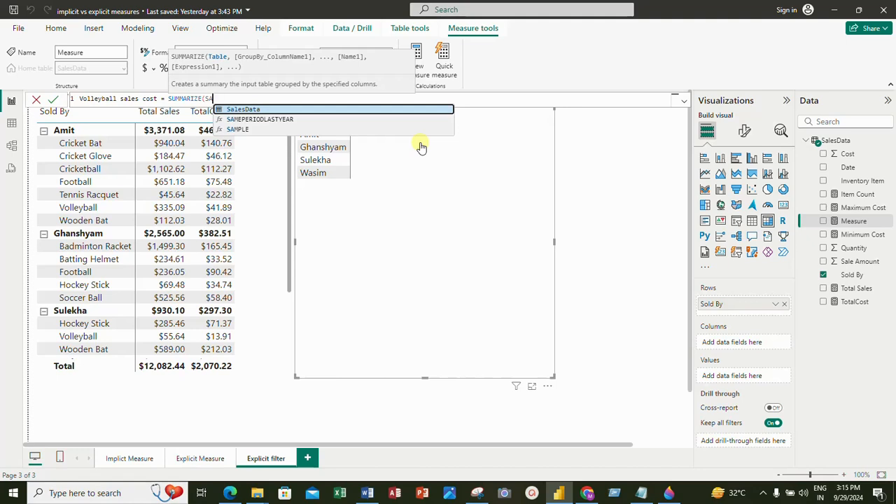
pyautogui.write('les')
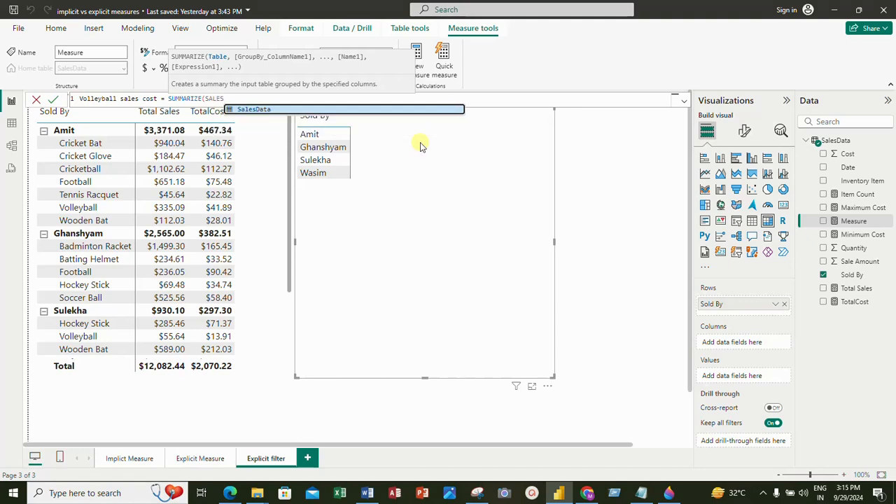
pyautogui.press('BackSpace')
pyautogui.press('BackSpace')
pyautogui.press('BackSpace')
pyautogui.press('BackSpace')
pyautogui.press('BackSpace')
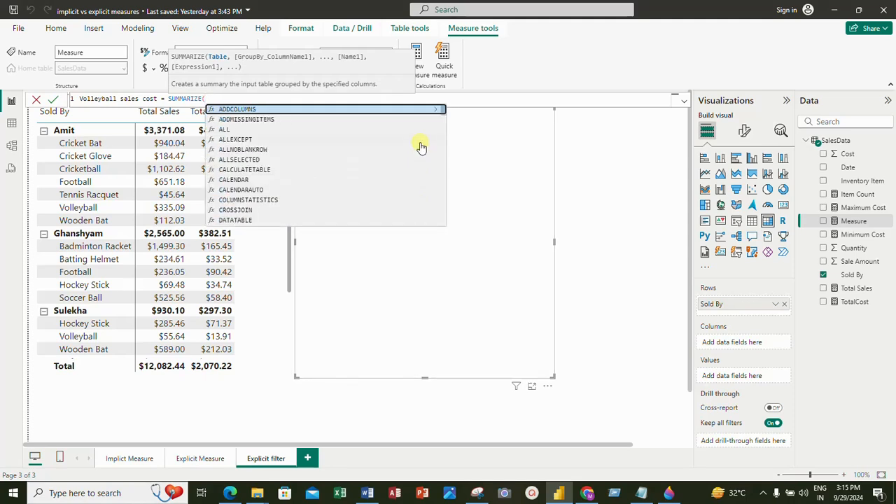
pyautogui.press('BackSpace')
pyautogui.press('BackSpace')
pyautogui.press('BackSpace')
pyautogui.press('BackSpace')
pyautogui.press('BackSpace')
pyautogui.press('BackSpace')
pyautogui.press('BackSpace')
pyautogui.press('BackSpace')
pyautogui.press('BackSpace')
pyautogui.press('BackSpace')
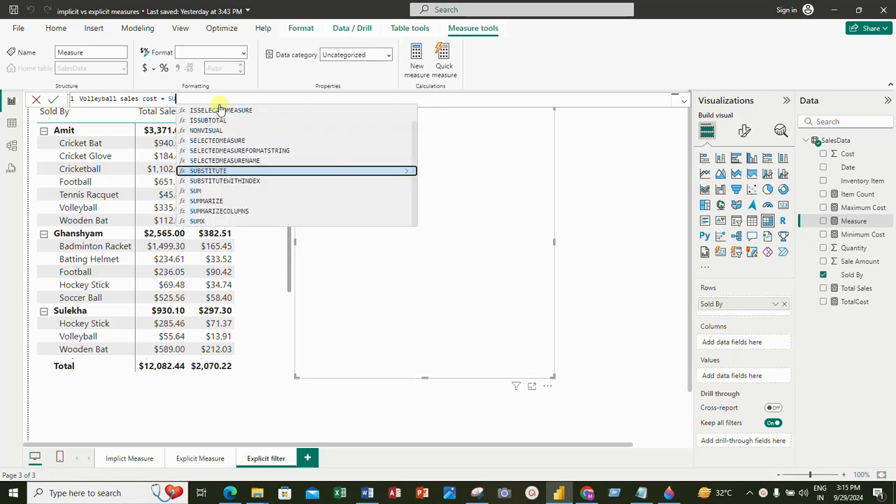
# Begin the Volleyball sales cost expression with CALCULATE, using the [TotalCost] measure as its first argument
pyautogui.write('CA')
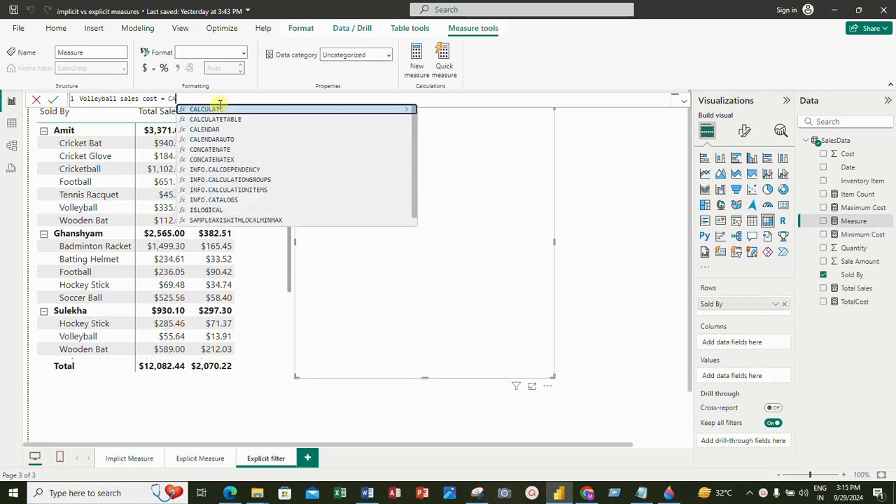
pyautogui.write('LCULATE')
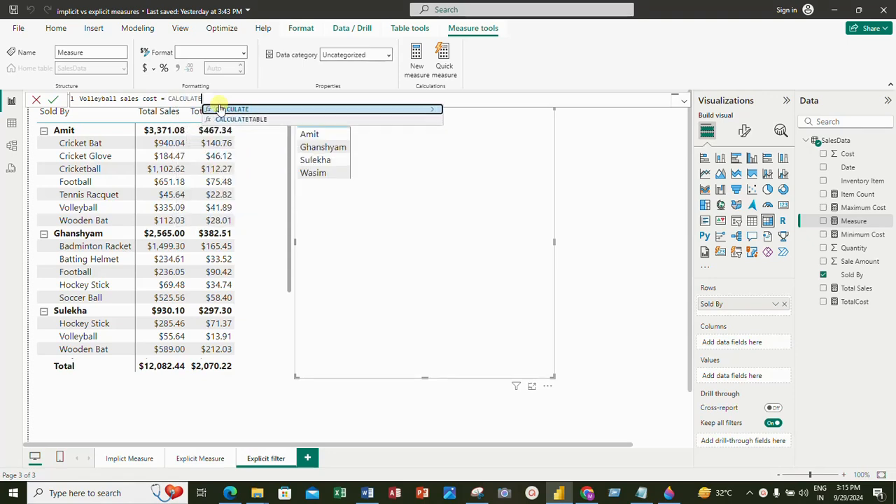
pyautogui.write('(')
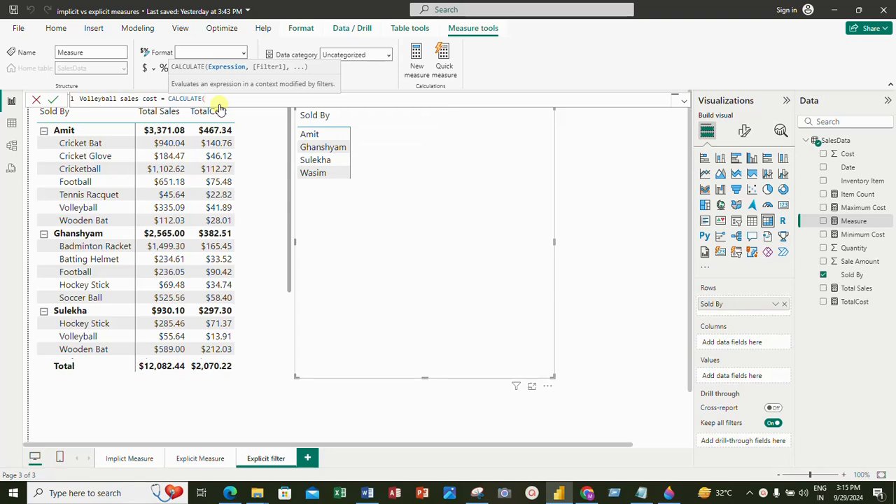
pyautogui.write('TOTA')
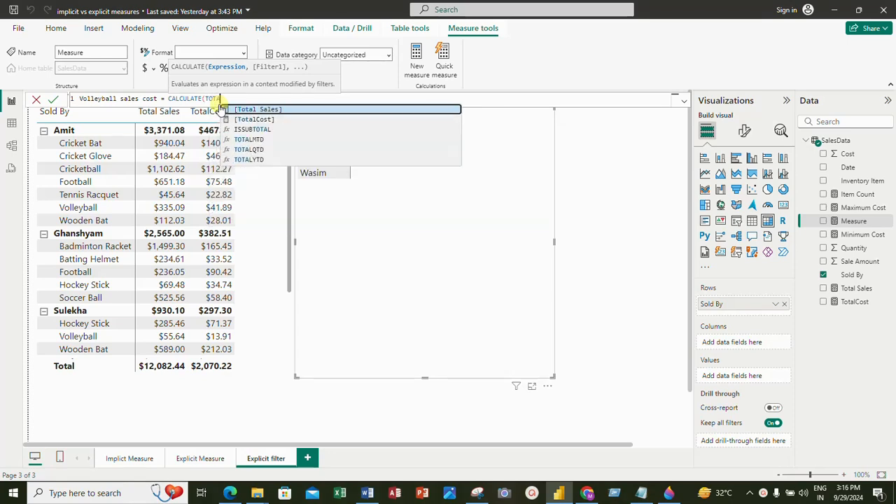
pyautogui.press('Down')
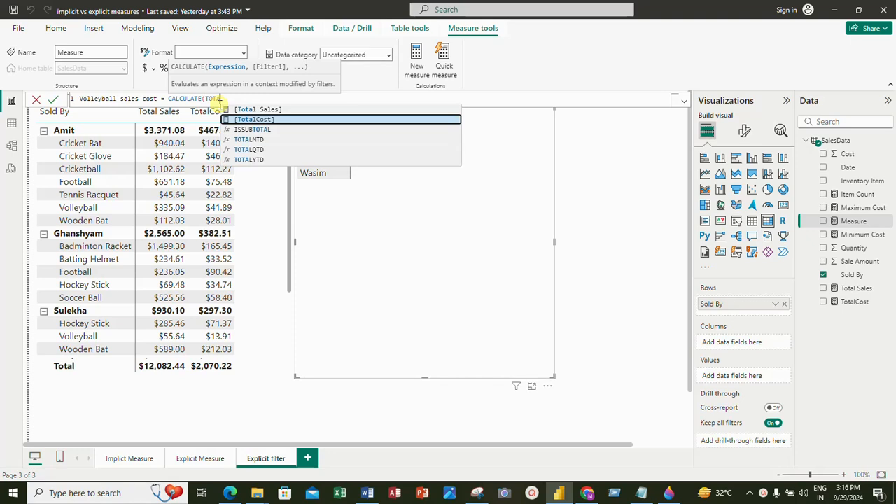
pyautogui.press('Tab')
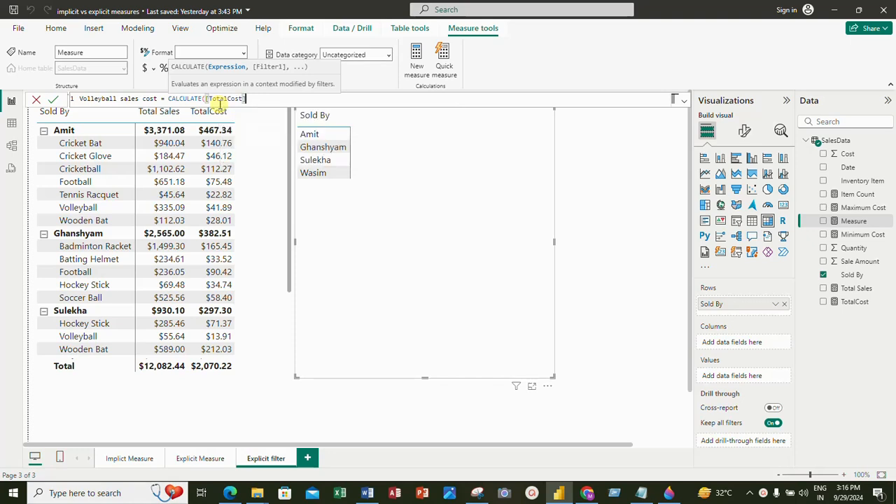
# Complete the Volleyball sales cost formula with the filter SalesData[Inventory Item] = "Volleyball" and commit the measure
pyautogui.write(',IN')
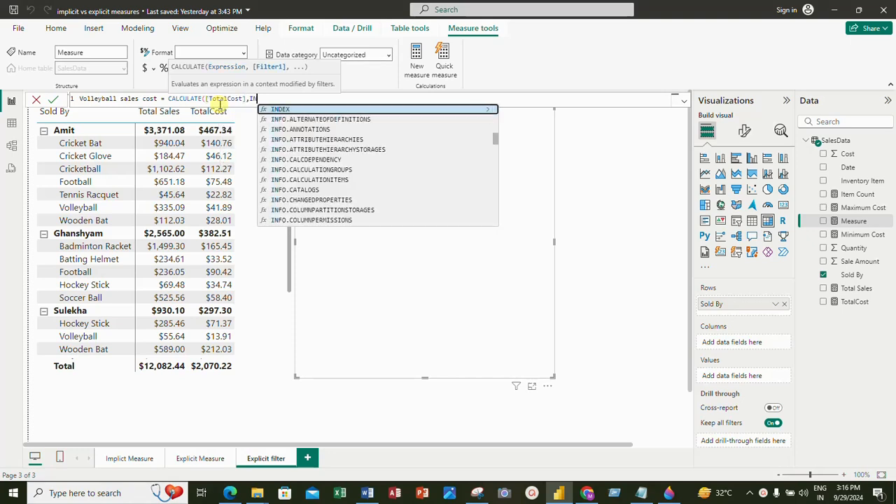
pyautogui.write('VE')
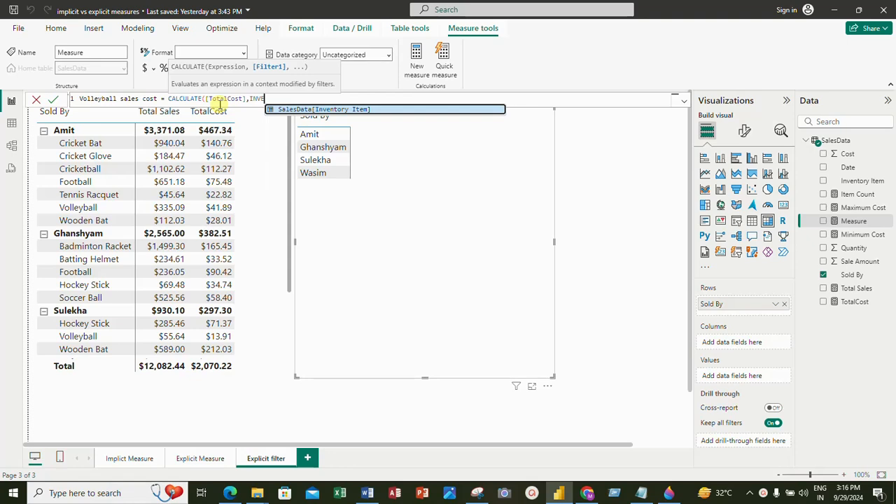
pyautogui.press('Tab')
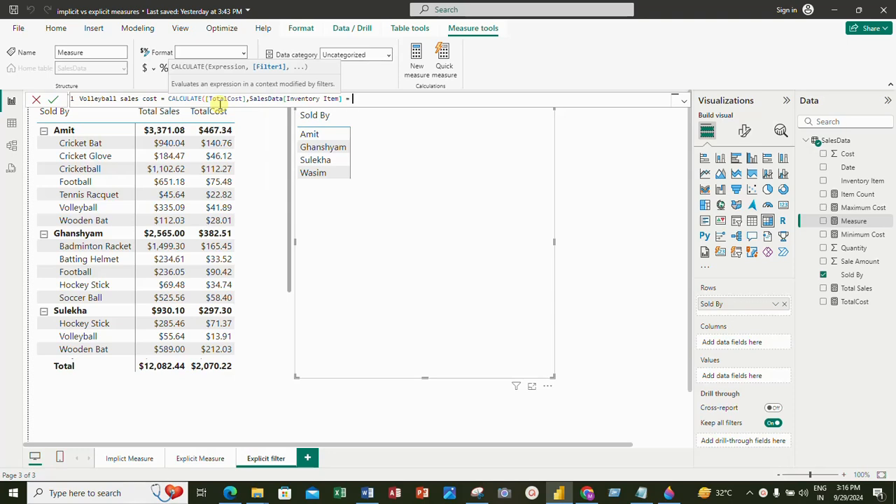
pyautogui.write('= "vOLLEYBALL')
pyautogui.press('BackSpace')
pyautogui.press('BackSpace')
pyautogui.press('BackSpace')
pyautogui.press('BackSpace')
pyautogui.press('BackSpace')
pyautogui.press('BackSpace')
pyautogui.press('BackSpace')
pyautogui.press('BackSpace')
pyautogui.press('BackSpace')
pyautogui.press('BackSpace')
pyautogui.write('Volleyball"')
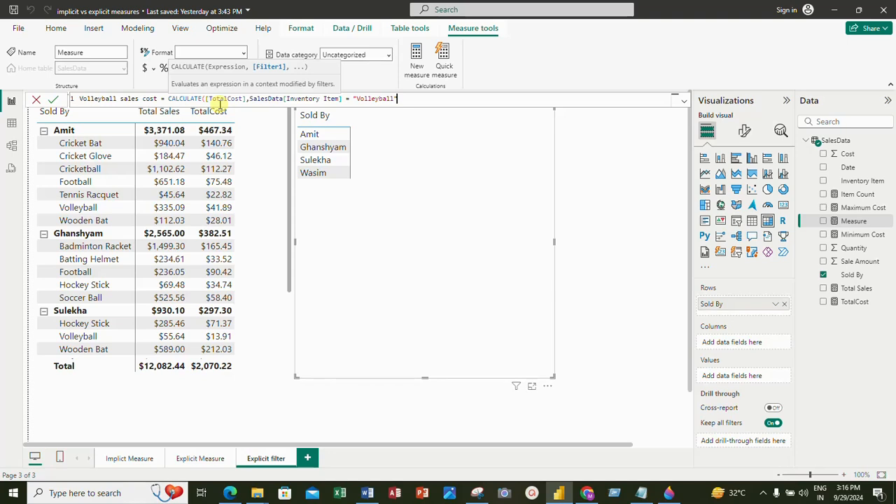
pyautogui.write(')')
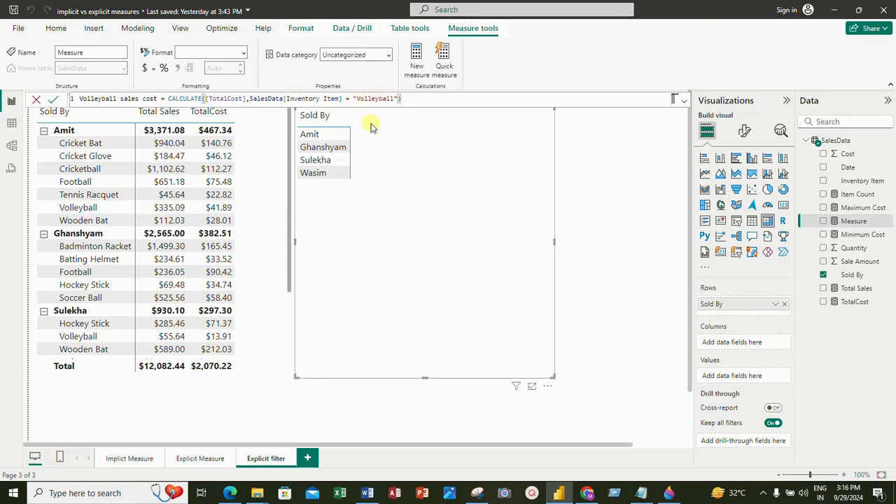
pyautogui.press('Return')
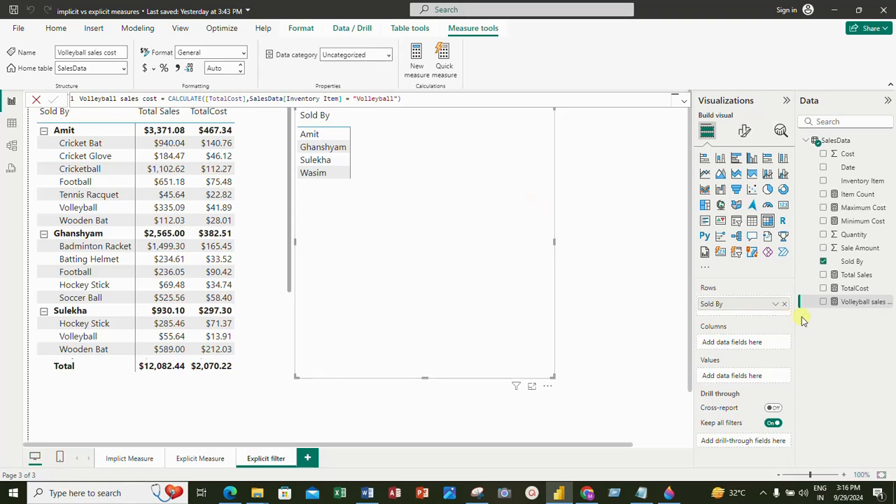
# Format the Volleyball sales cost measure as dollar currency with 2 decimal places
pyautogui.click(144, 69)
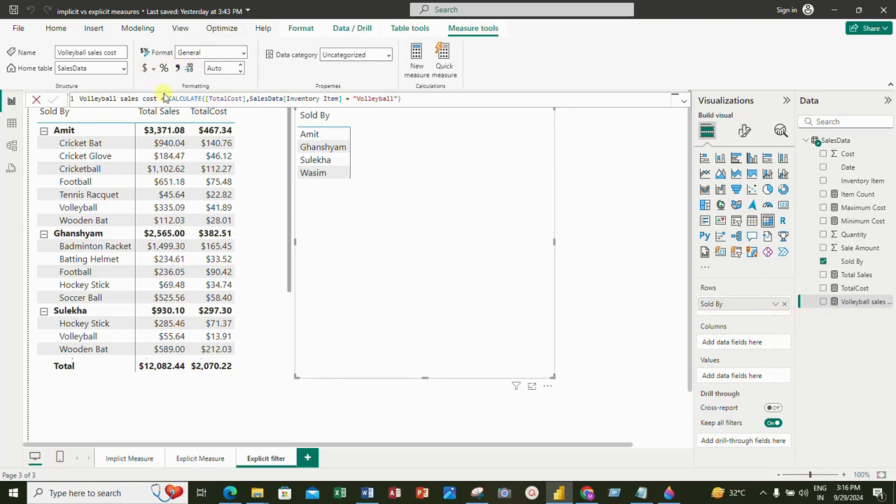
pyautogui.click(226, 67)
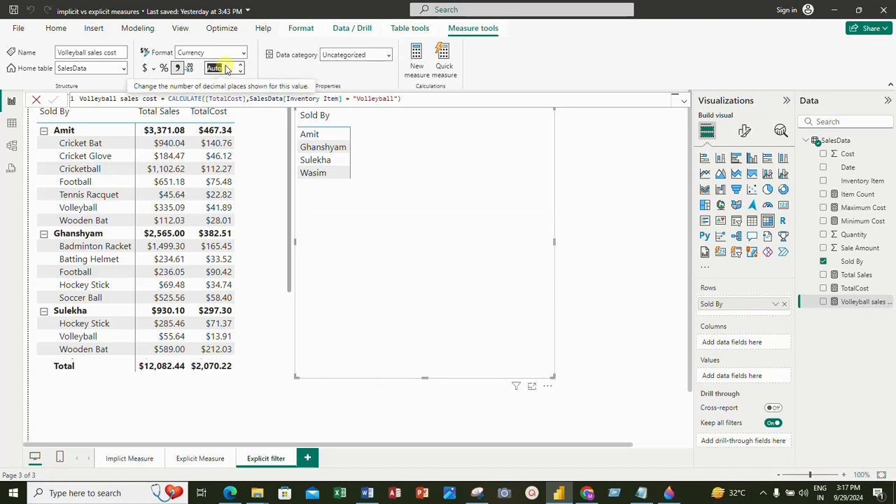
pyautogui.write('2')
pyautogui.press('BackSpace')
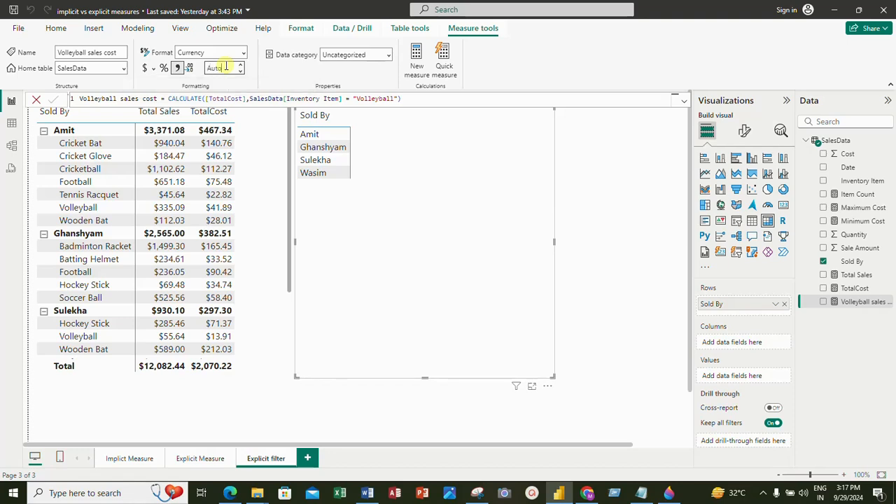
pyautogui.click(228, 123)
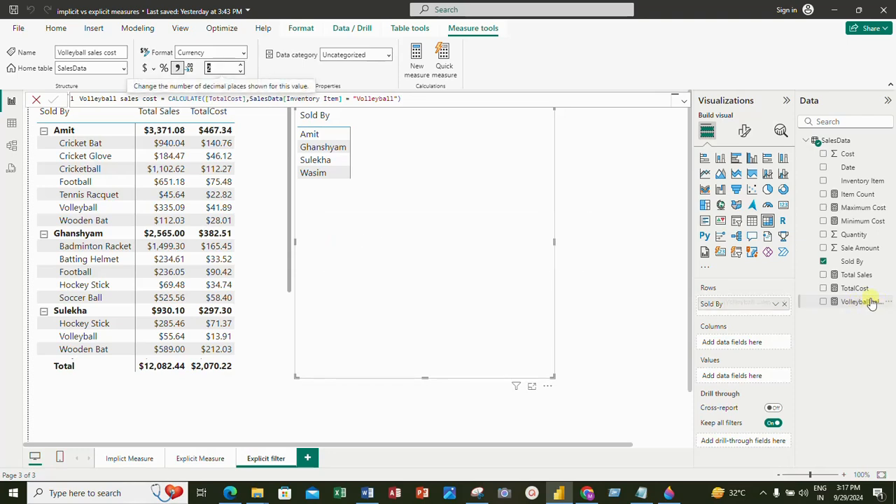
# Add the Volleyball sales cost measure to the second matrix beside Sold By and check it against the first matrix
pyautogui.moveTo(871, 302); pyautogui.dragTo(426, 151)
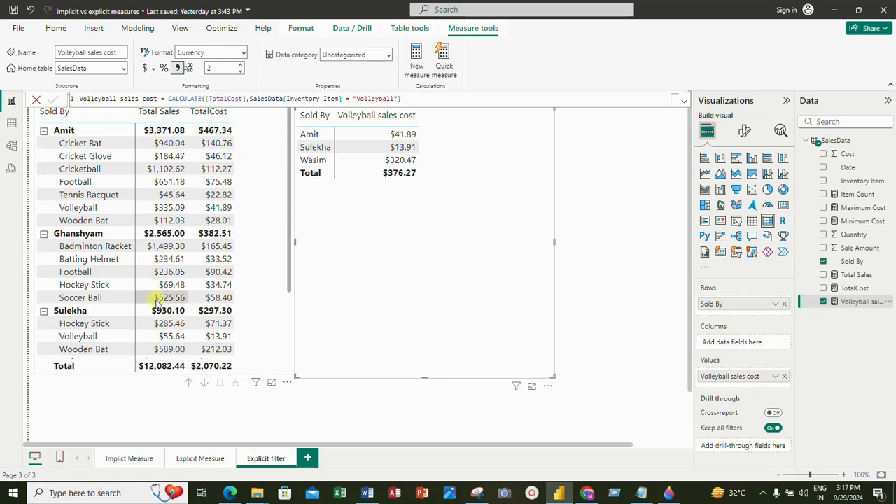
pyautogui.scroll(-3, 168, 147)
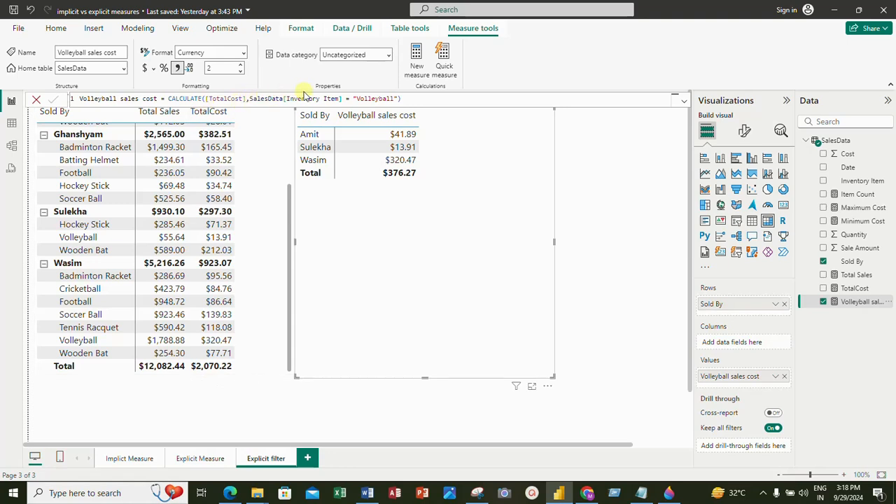
# Replace [TotalCost] with [Total Sales] as the first CALCULATE argument in the Volleyball sales cost measure and commit the formula
pyautogui.click(246, 98)
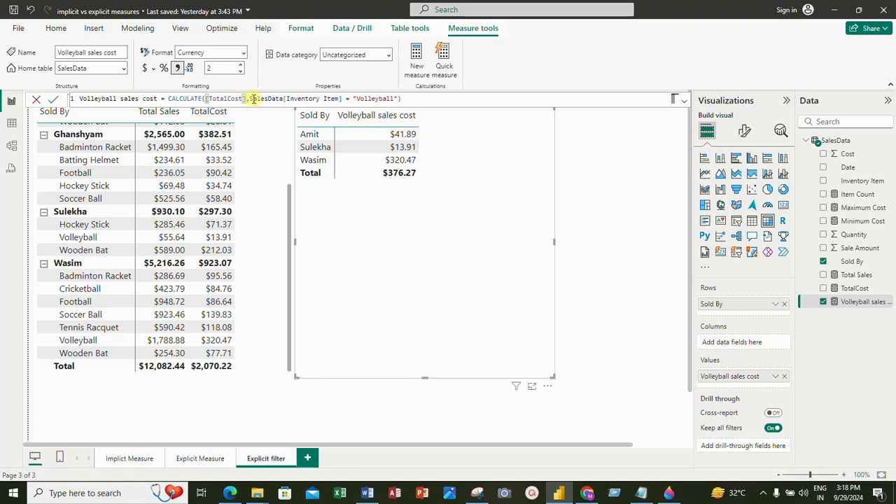
pyautogui.press('BackSpace')
pyautogui.press('BackSpace')
pyautogui.press('BackSpace')
pyautogui.press('BackSpace')
pyautogui.press('BackSpace')
pyautogui.press('BackSpace')
pyautogui.press('BackSpace')
pyautogui.press('BackSpace')
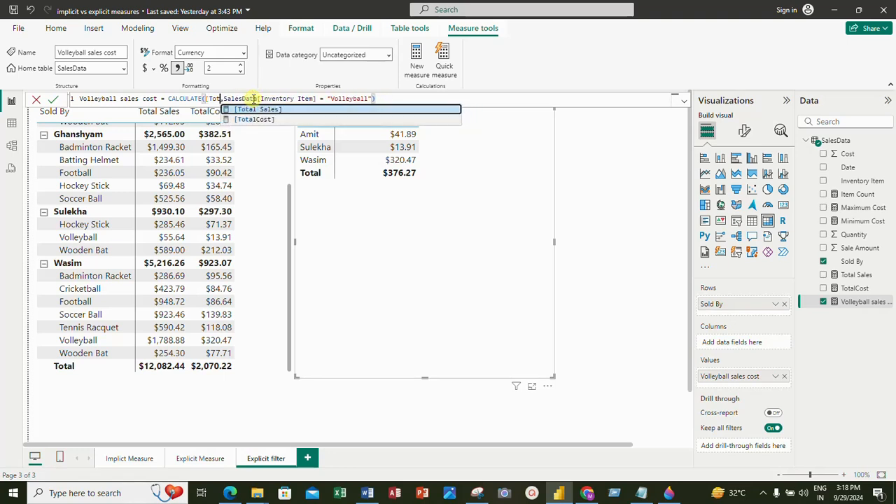
pyautogui.press('BackSpace')
pyautogui.press('BackSpace')
pyautogui.press('BackSpace')
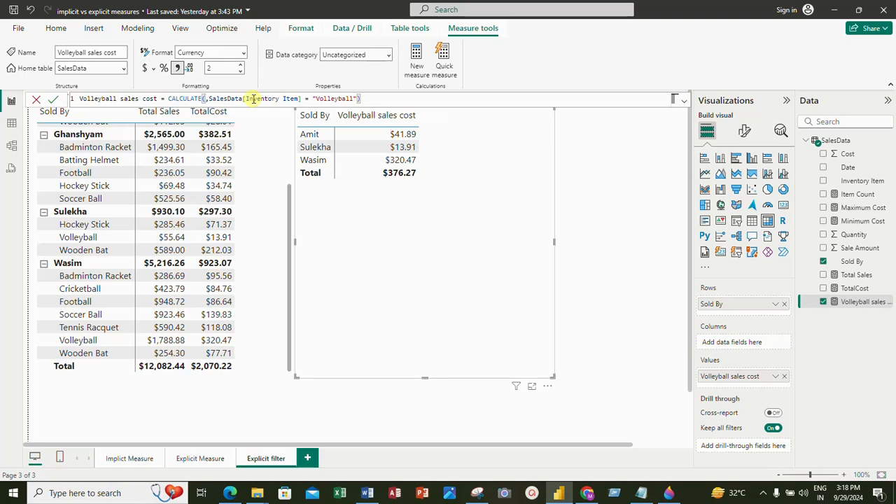
pyautogui.write('tota')
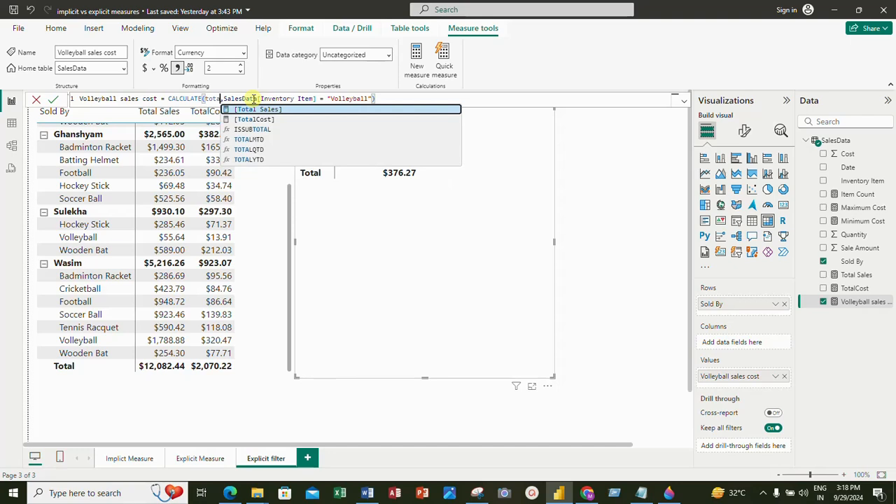
pyautogui.press('Tab')
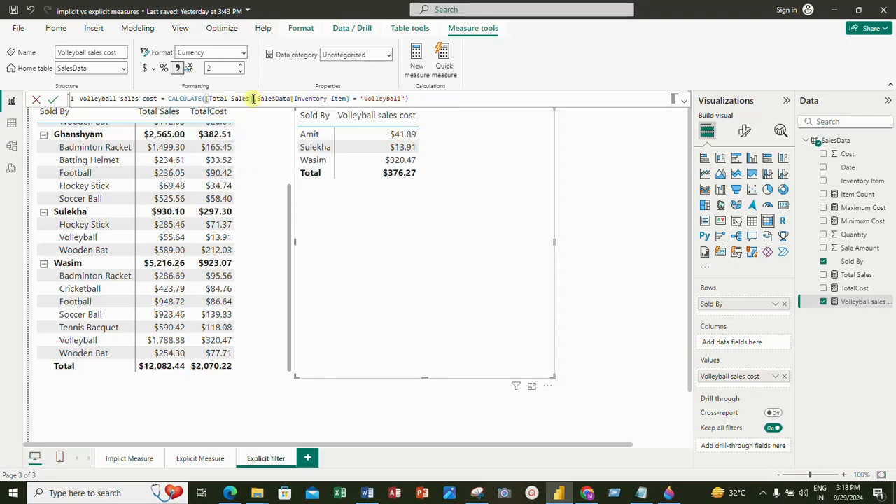
pyautogui.write(',')
pyautogui.click(52, 101)
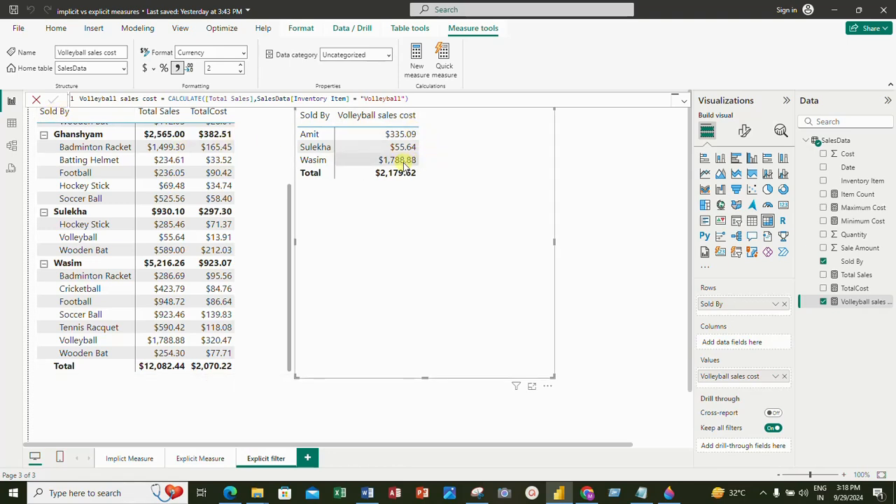
# Compare the second matrix's values per seller with the Volleyball rows under Total Sales in the first matrix
pyautogui.scroll(3, 168, 206)
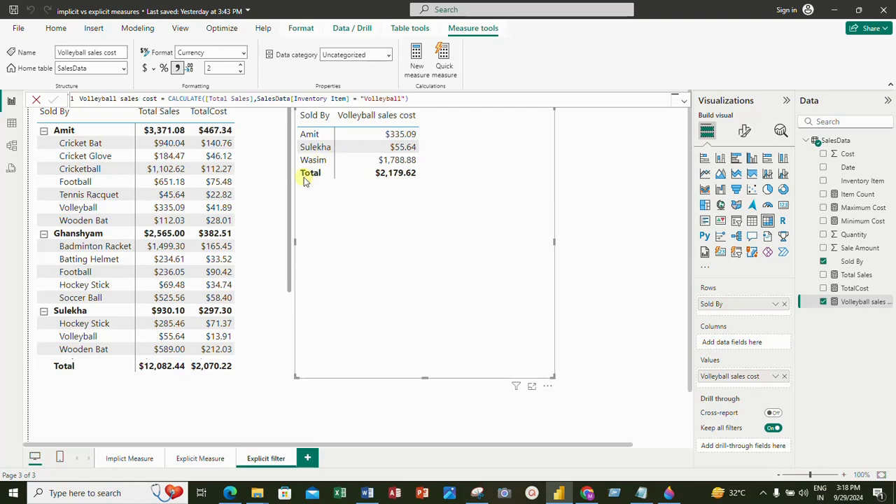
pyautogui.scroll(-3, 223, 283)
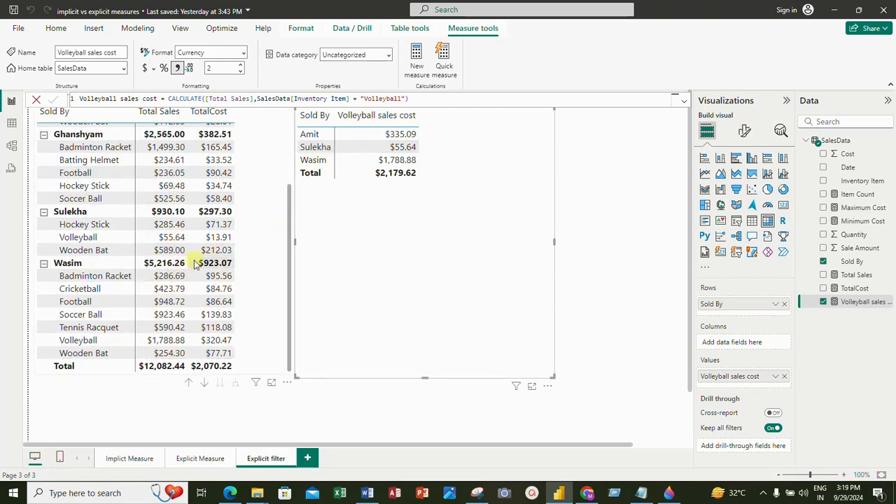
pyautogui.scroll(-2, 195, 263)
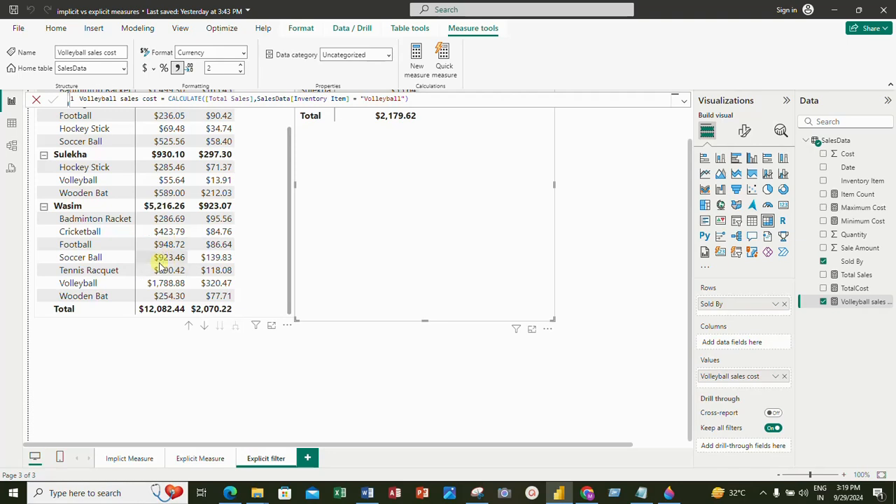
pyautogui.scroll(2, 355, 219)
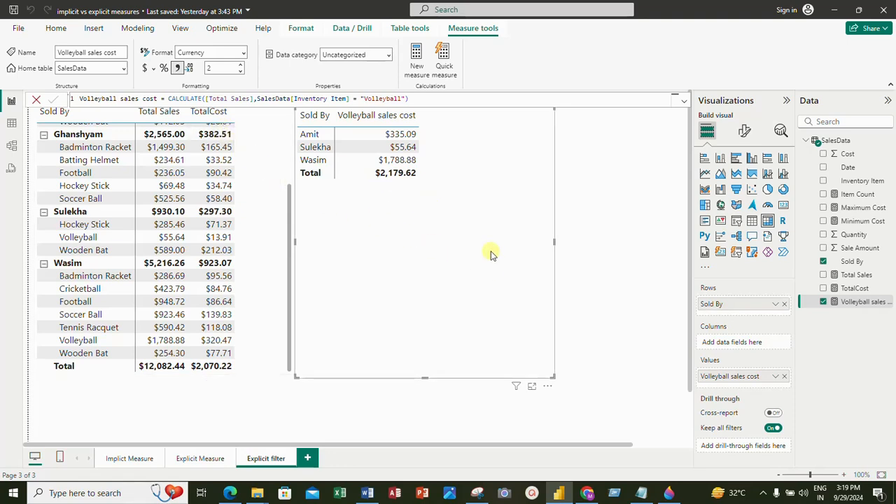
pyautogui.scroll(-3, 490, 254)
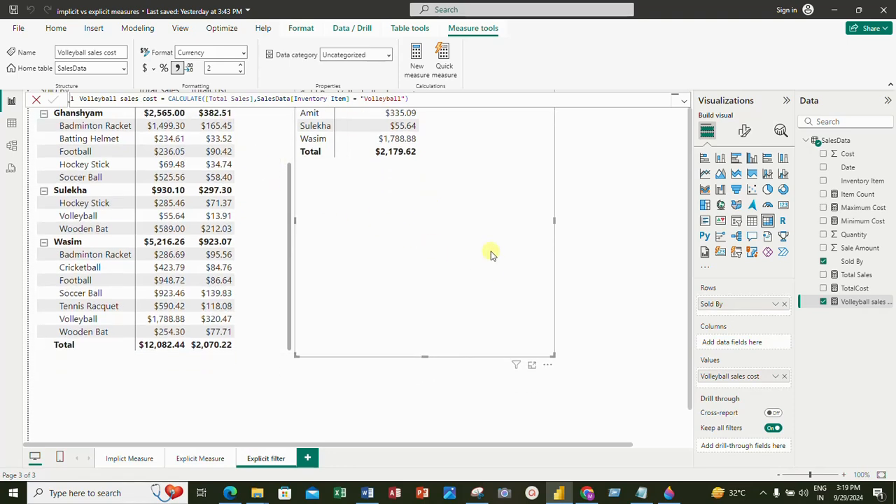
pyautogui.scroll(3, 490, 254)
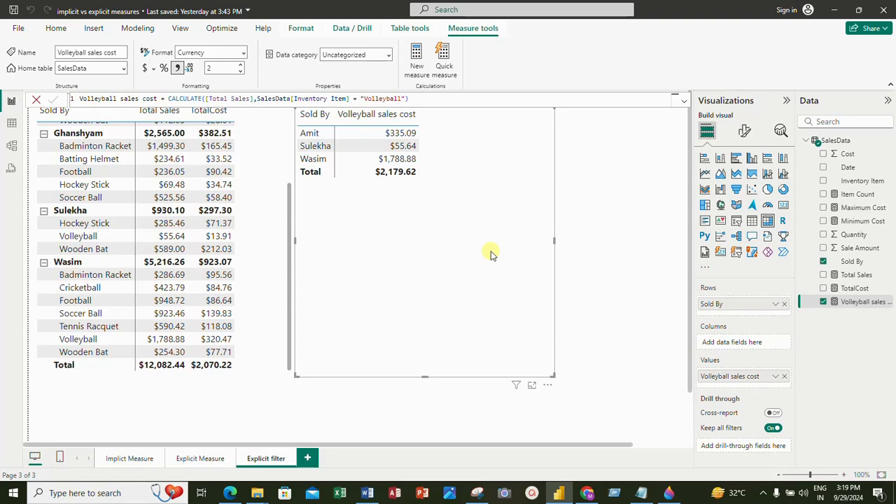